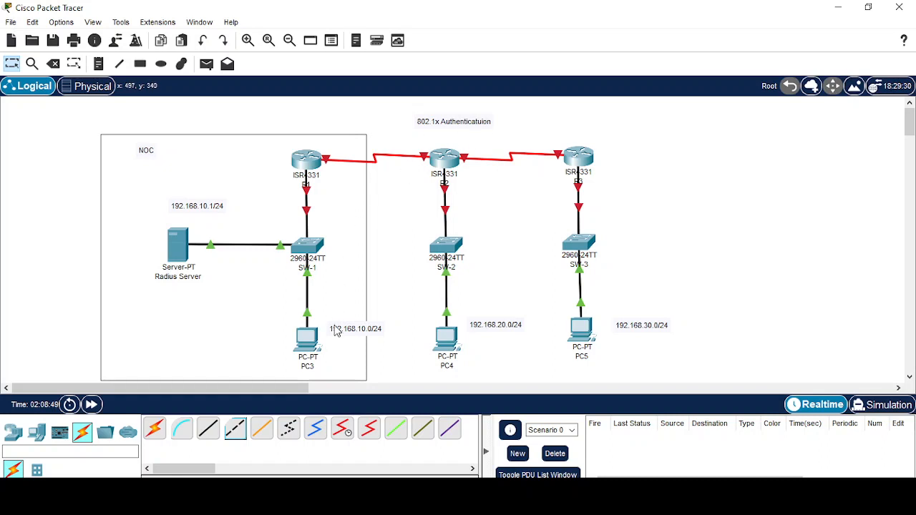
# Show the Radius Server's Desktop tab and move its window right to reveal R1, SW-1 and PC3.
pyautogui.click(180, 254)
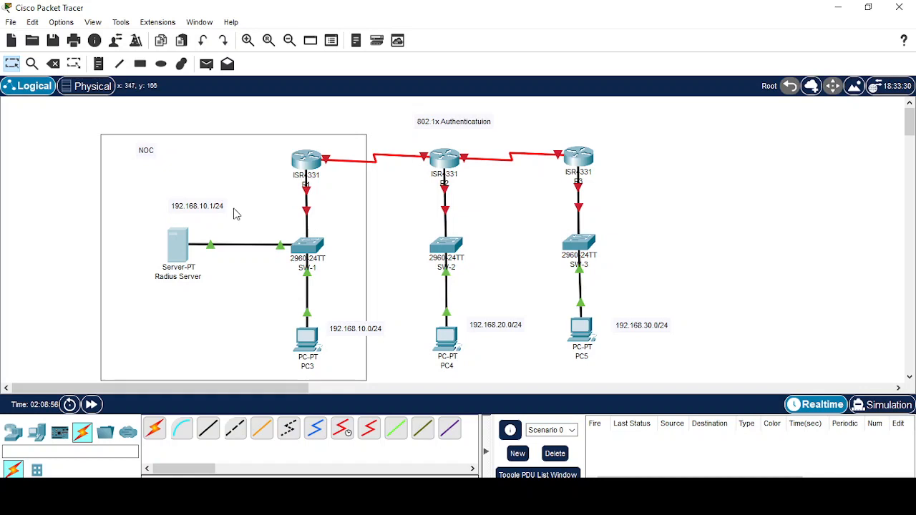
pyautogui.click(176, 245)
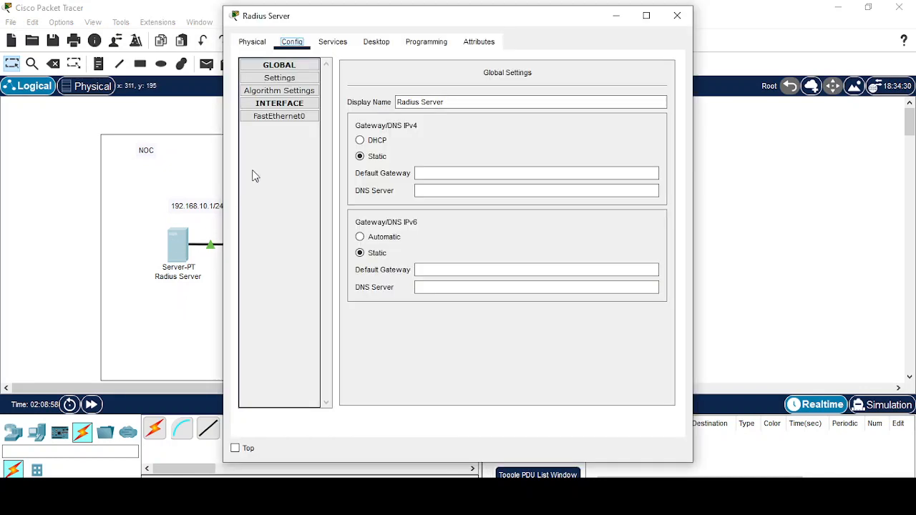
pyautogui.click(390, 44)
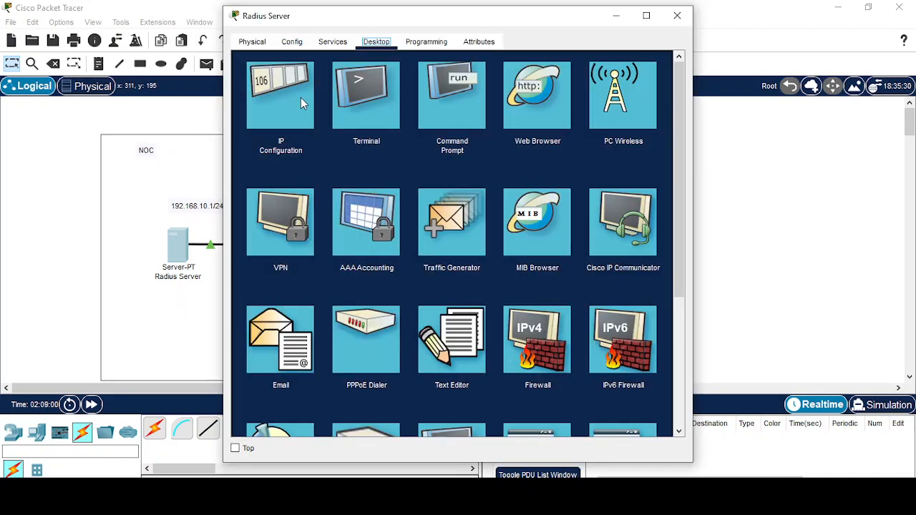
pyautogui.moveTo(389, 21); pyautogui.dragTo(516, 17)
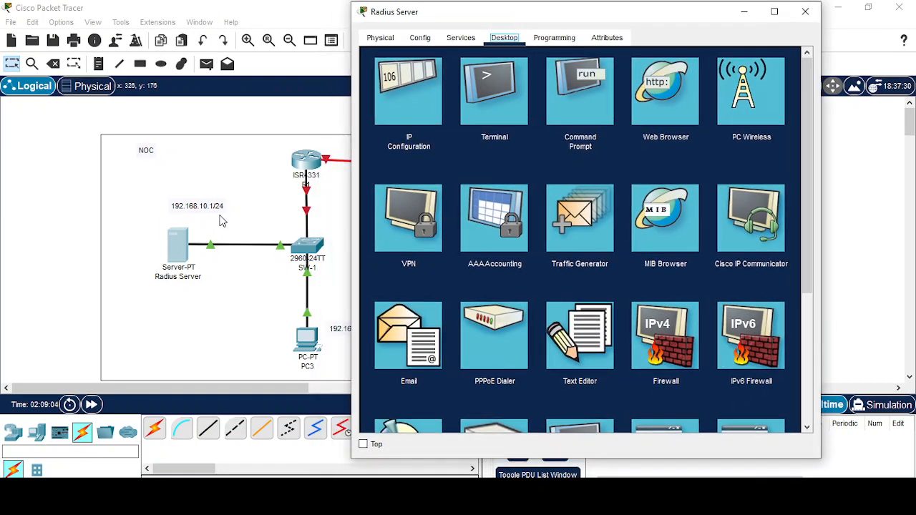
# Set the Radius Server to 192.168.10.1, mask 255.255.255.0, gateway 192.168.10.254.
pyautogui.click(402, 137)
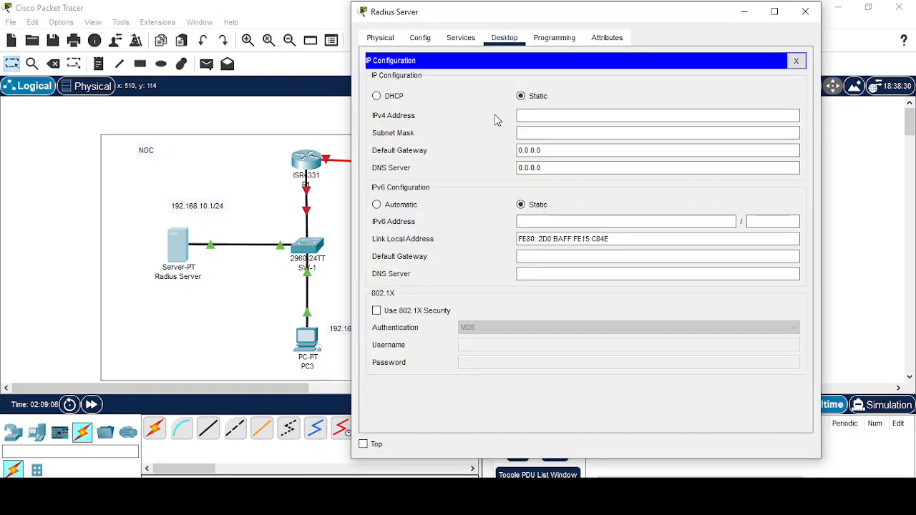
pyautogui.write('192.168.10.1')
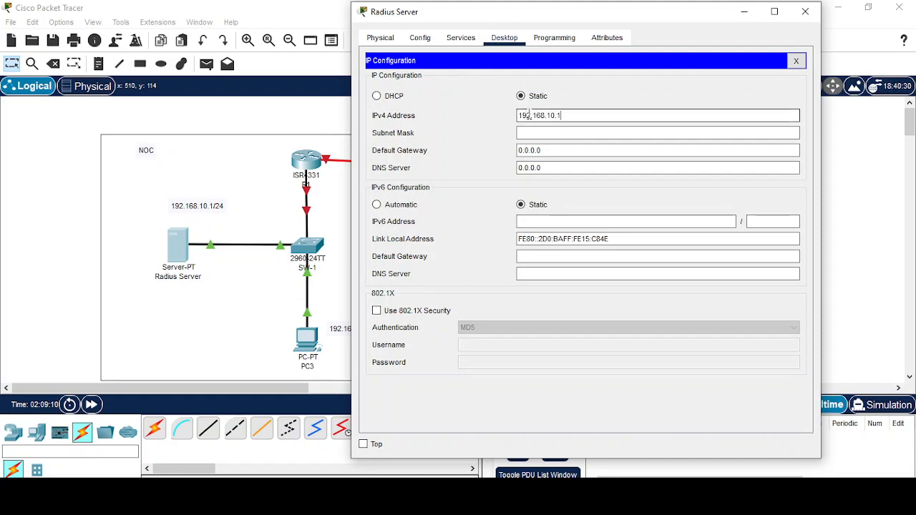
pyautogui.press('Tab')
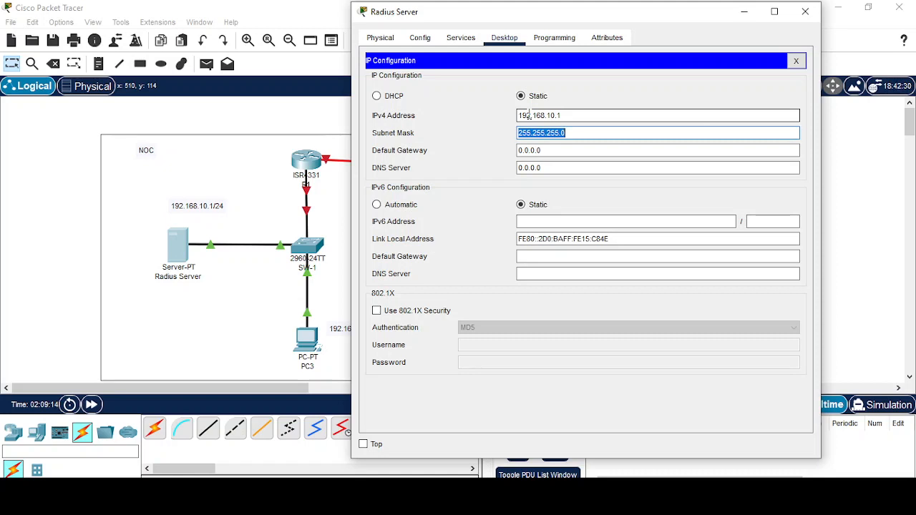
pyautogui.press('Tab')
pyautogui.write('19')
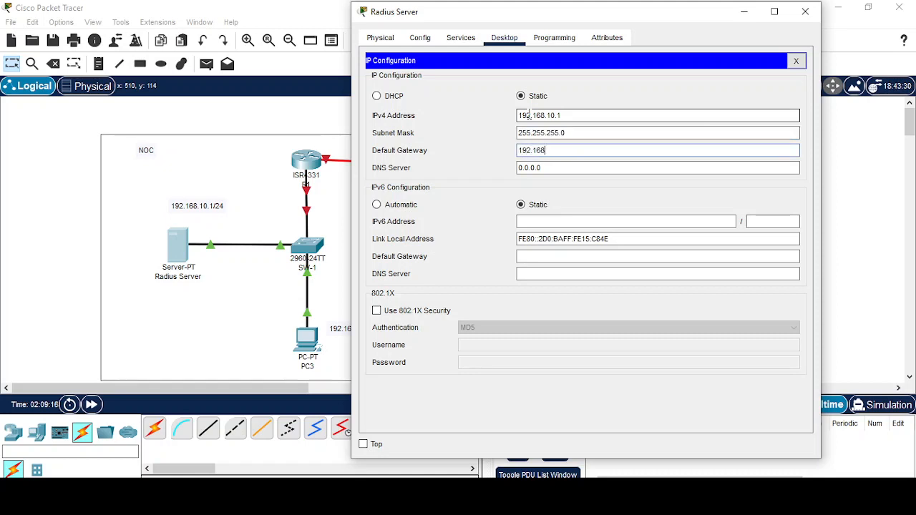
pyautogui.write('2.168.10.254')
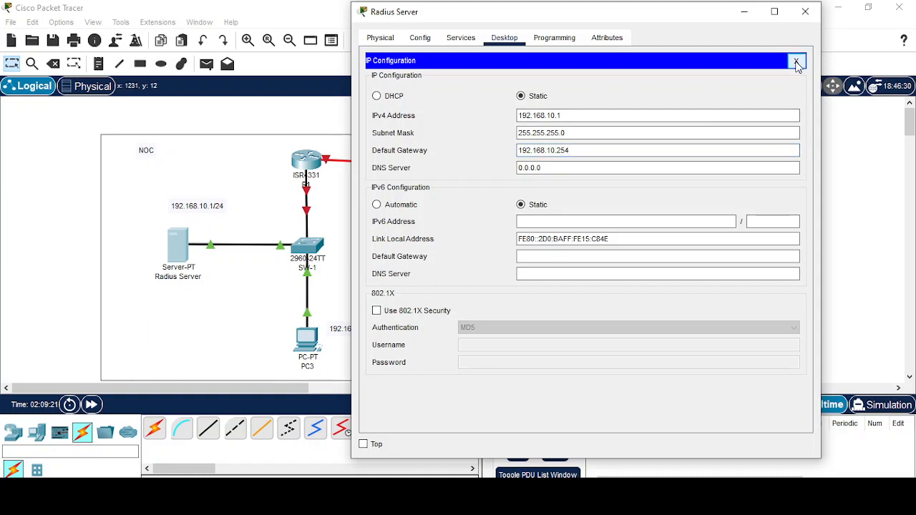
pyautogui.click(796, 64)
# Turn the Radius Server's AAA service on, keeping Radius port 1645.
pyautogui.click(462, 41)
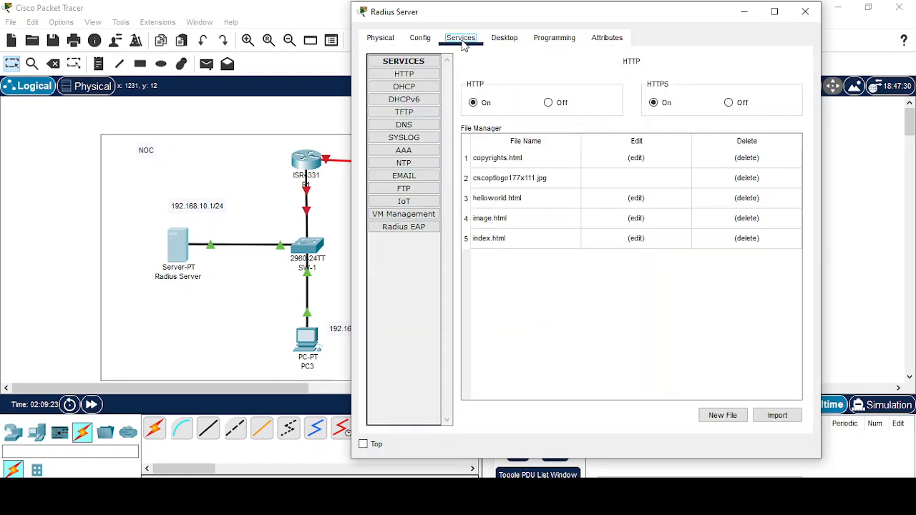
pyautogui.click(403, 150)
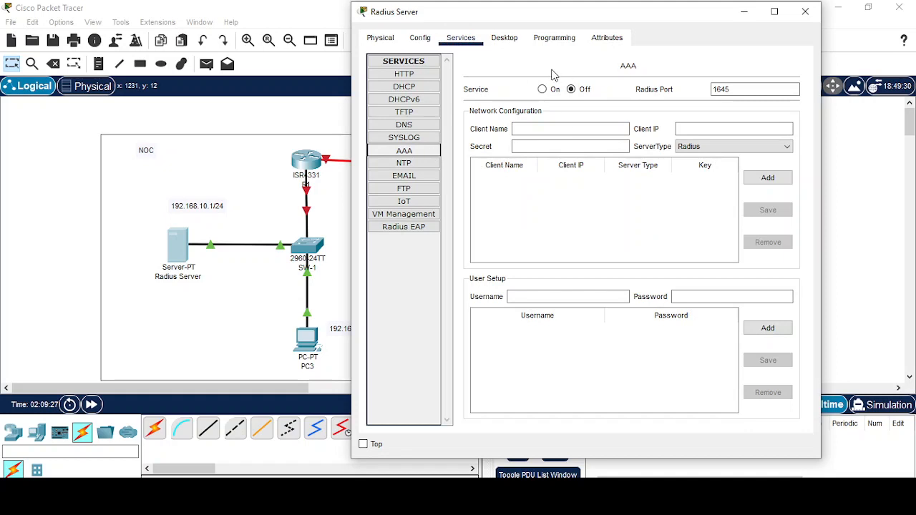
pyautogui.click(543, 90)
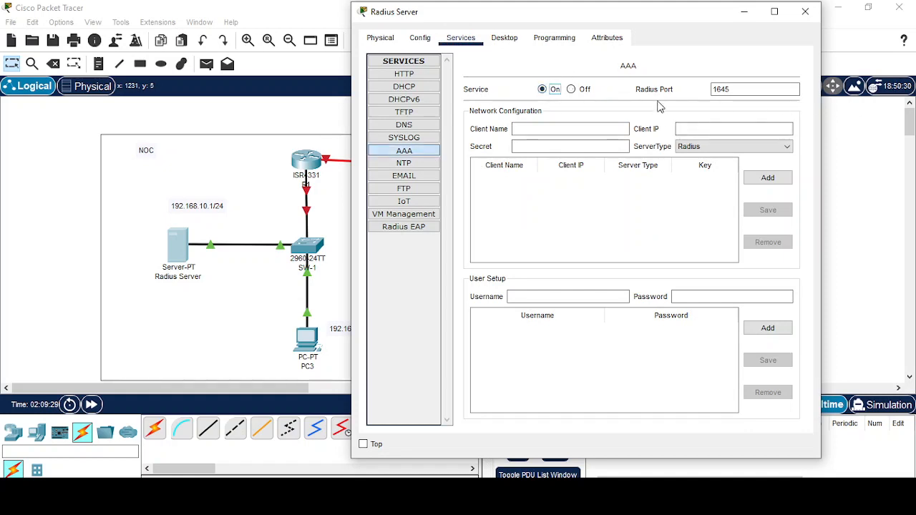
pyautogui.click(719, 90)
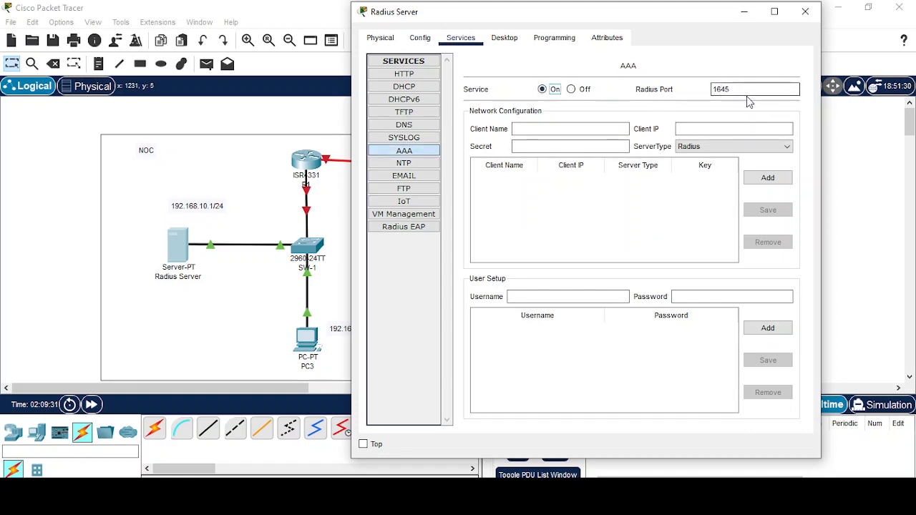
pyautogui.click(541, 128)
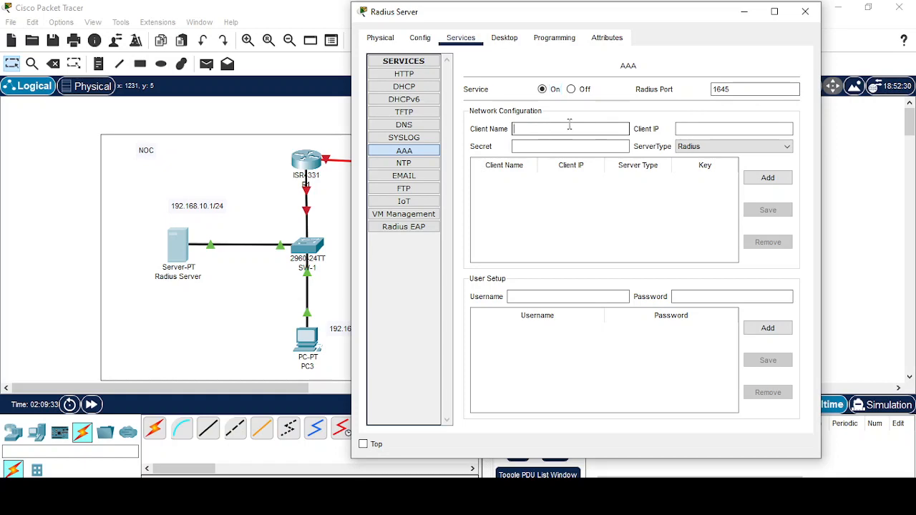
pyautogui.moveTo(664, 21); pyautogui.dragTo(873, 47)
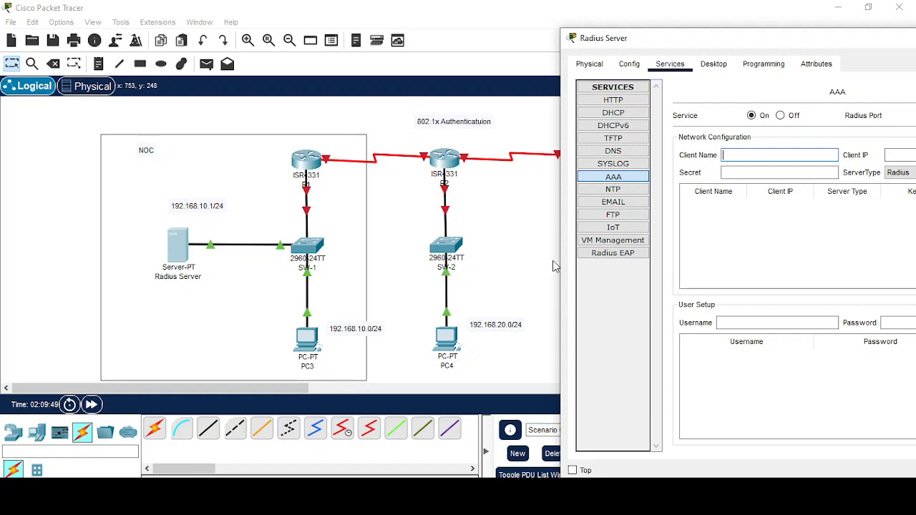
# Add SW-2 at 192.168.20.1 as a Radius AAA client with its shared secret.
pyautogui.moveTo(804, 36); pyautogui.dragTo(640, 28)
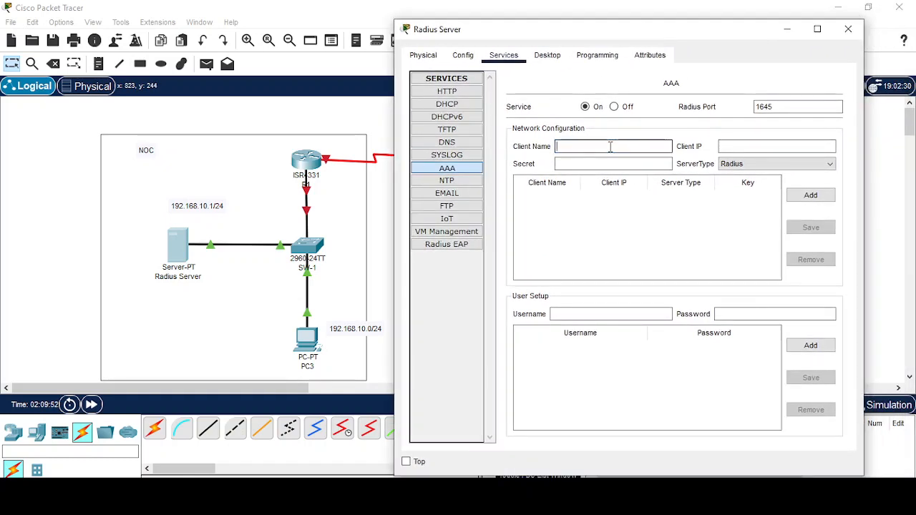
pyautogui.write('SW-2')
pyautogui.press('Tab')
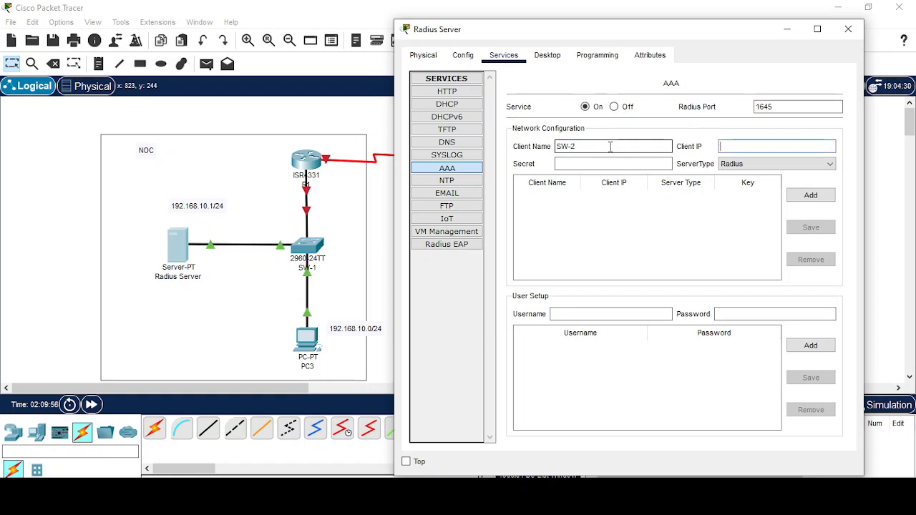
pyautogui.write('192.168.20.1')
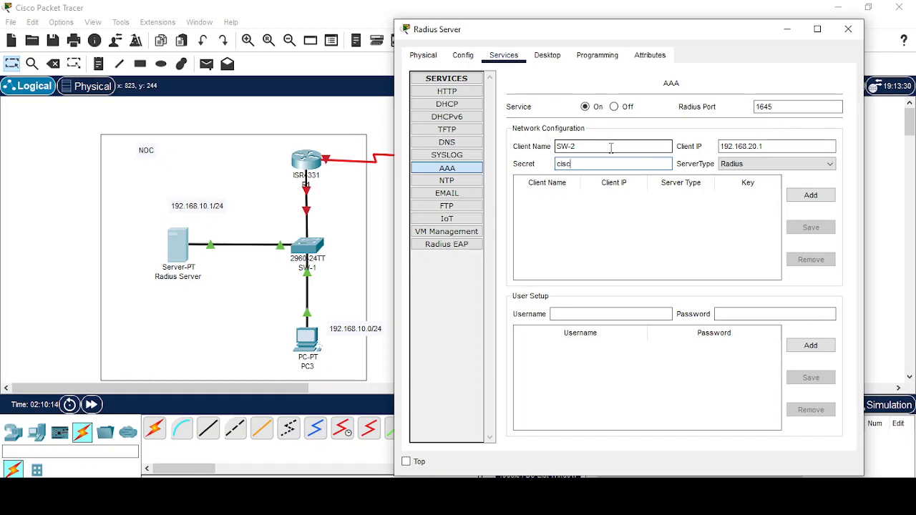
pyautogui.click(802, 199)
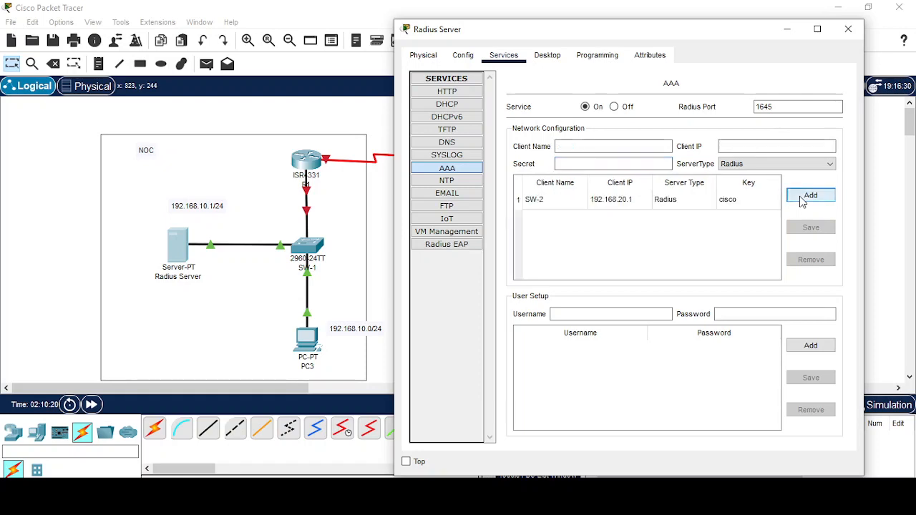
pyautogui.click(573, 147)
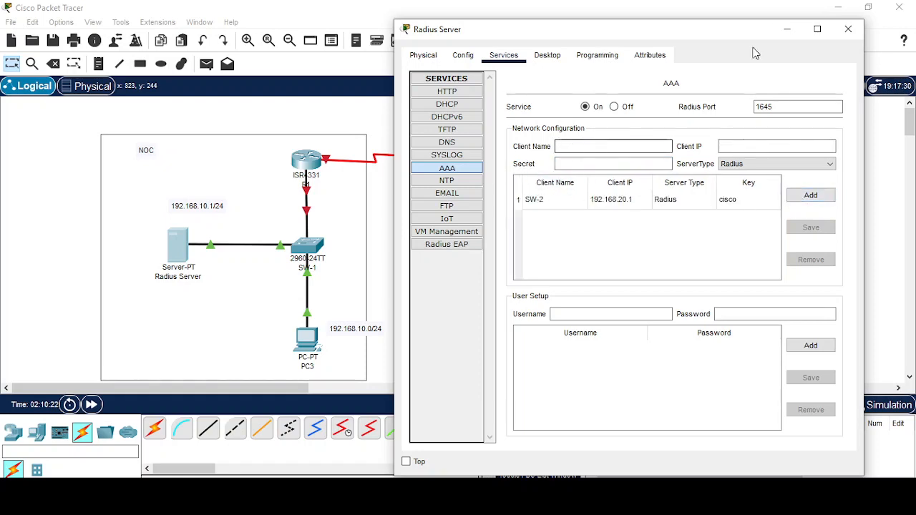
pyautogui.moveTo(723, 30); pyautogui.dragTo(569, 222)
# Add SW-3 at 192.168.30.1 as a second Radius client, then minimize the server window.
pyautogui.click(638, 34)
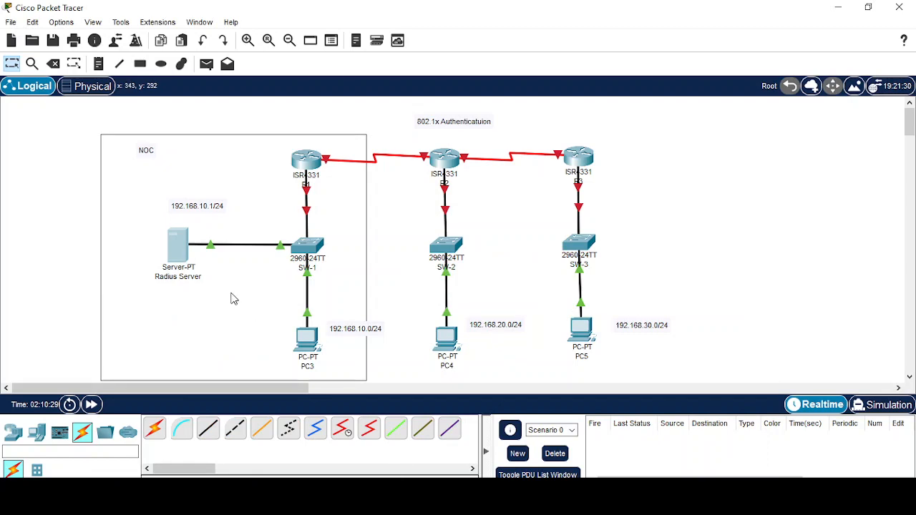
pyautogui.click(180, 245)
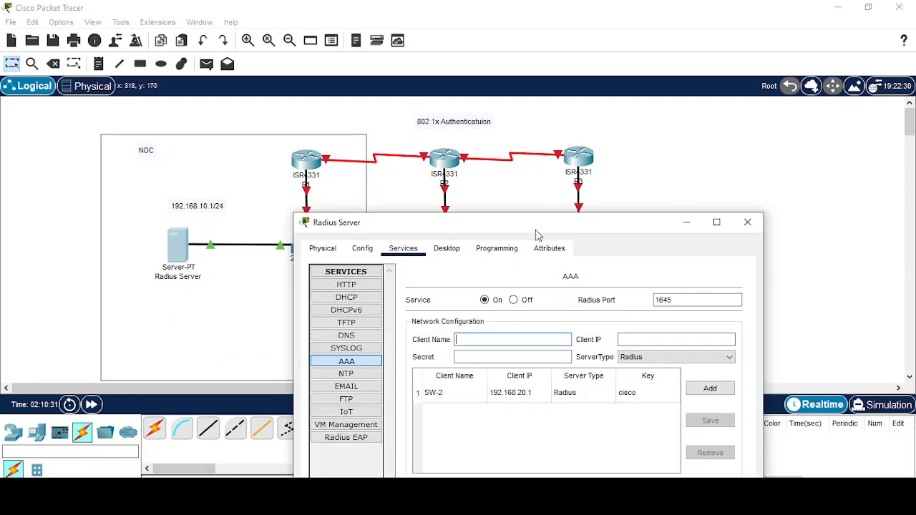
pyautogui.moveTo(537, 234); pyautogui.dragTo(565, 63)
pyautogui.click(534, 170)
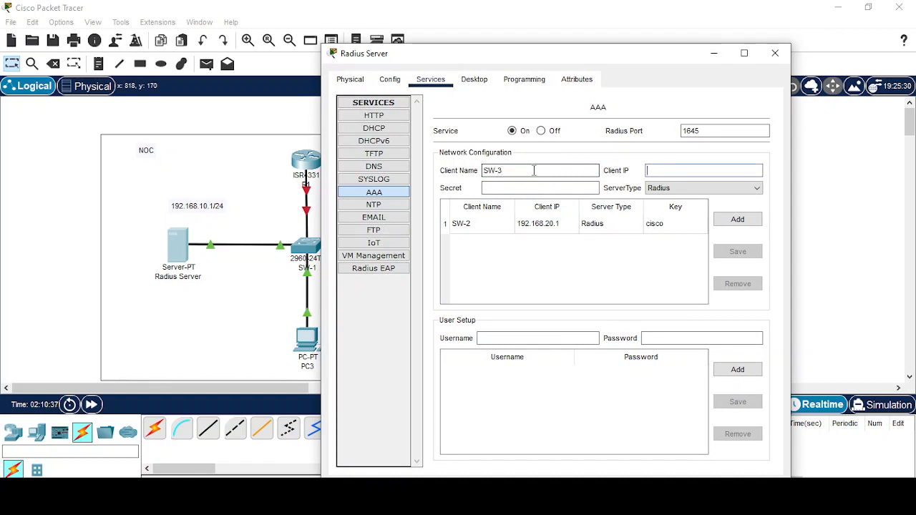
pyautogui.write('192.168.30.1')
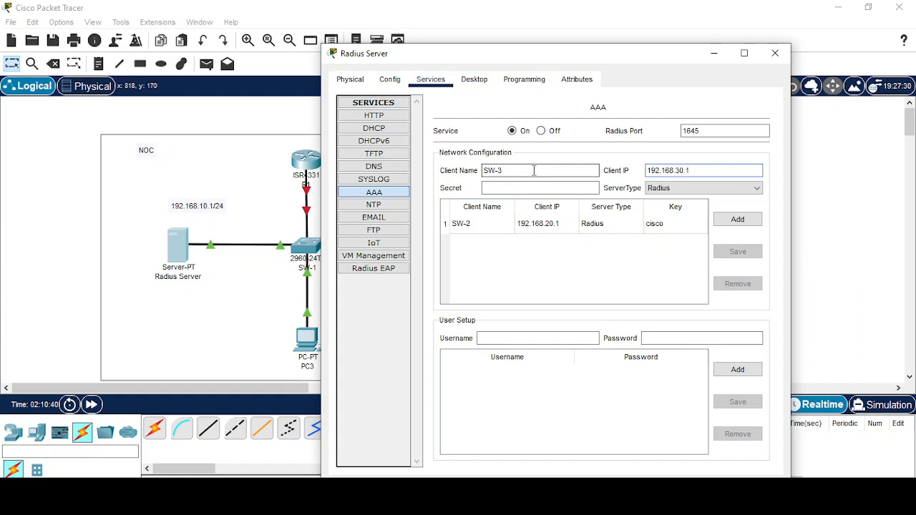
pyautogui.press('Tab')
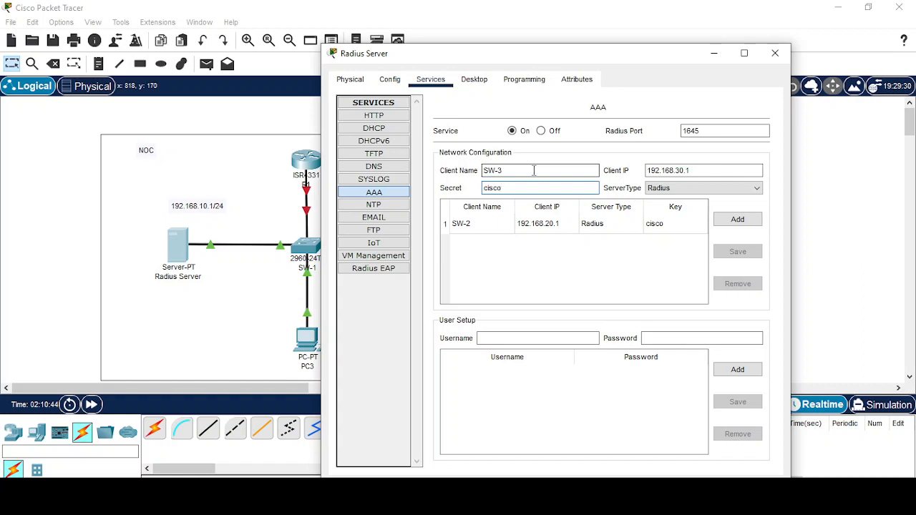
pyautogui.click(738, 220)
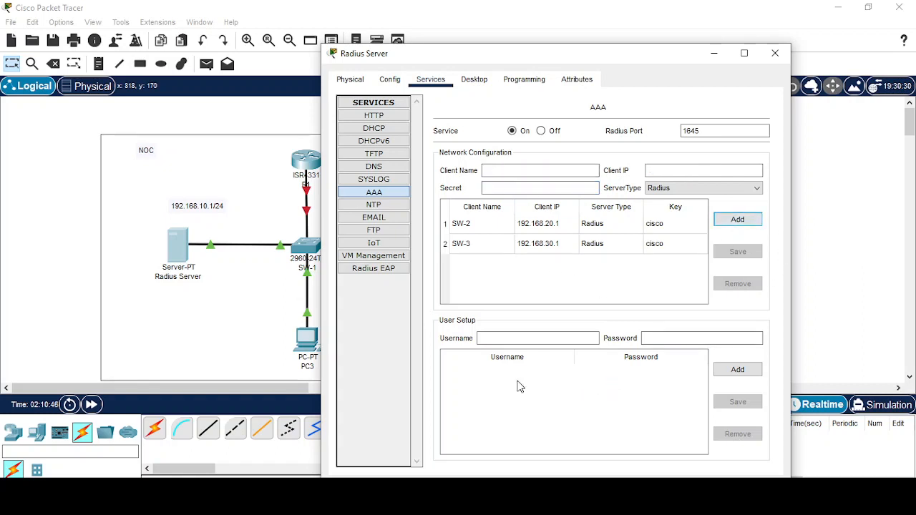
pyautogui.click(495, 337)
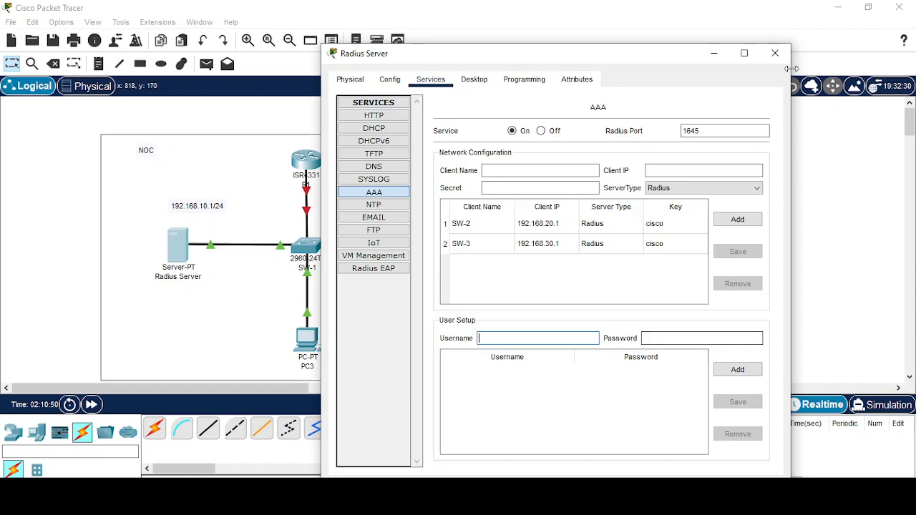
pyautogui.click(714, 54)
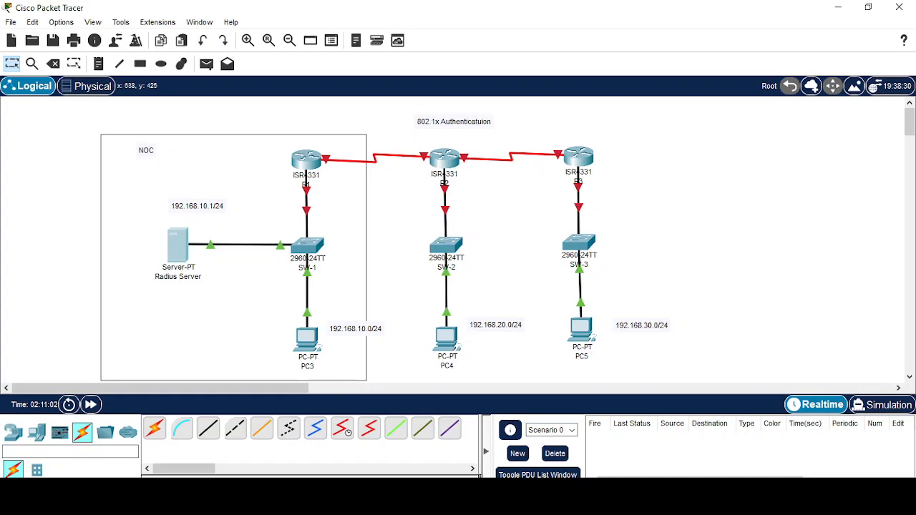
# Add AAA user Root with its password to the server's user list.
pyautogui.click(555, 452)
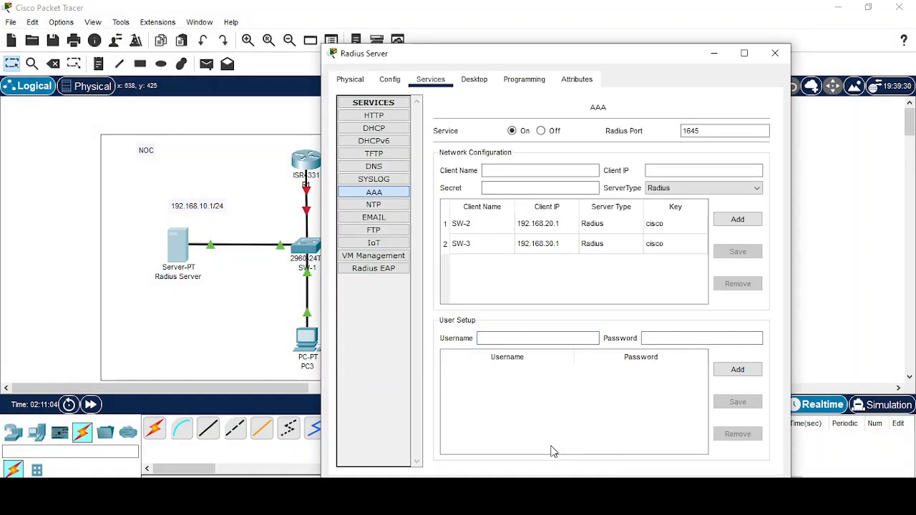
pyautogui.click(498, 326)
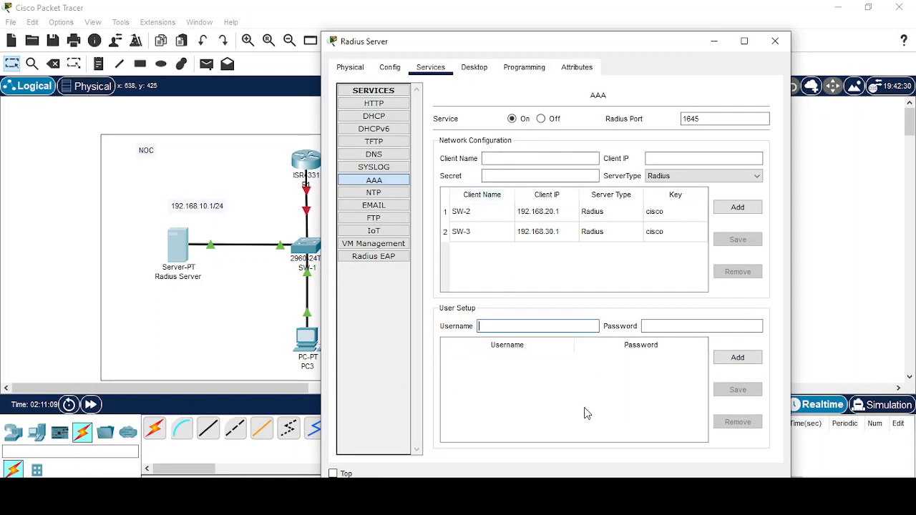
pyautogui.write('R')
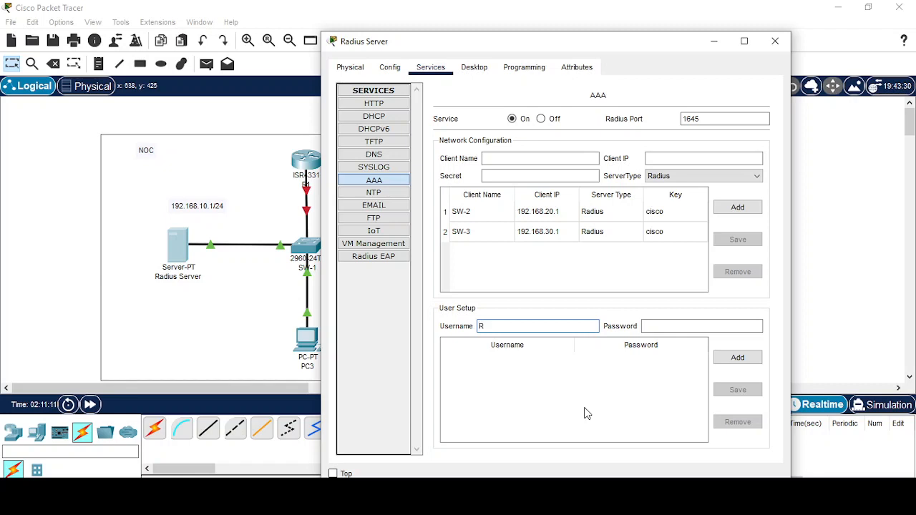
pyautogui.write('oot')
pyautogui.press('Tab')
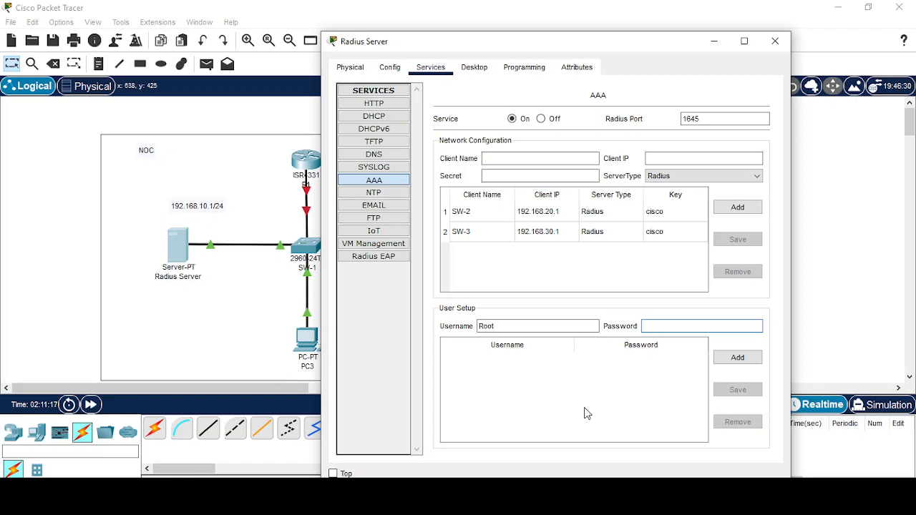
pyautogui.write('Radius@123')
pyautogui.click(748, 360)
# Add a second AAA user named Radius with its own password.
pyautogui.click(552, 325)
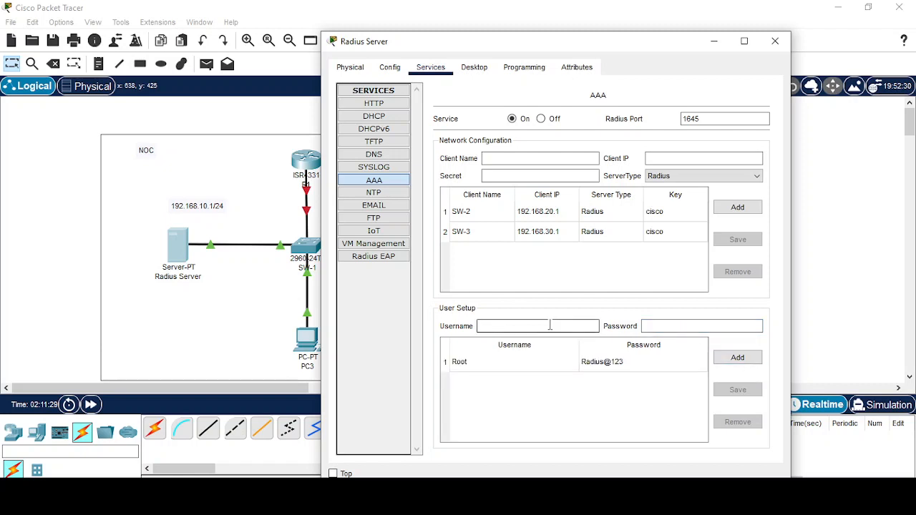
pyautogui.write('Radius')
pyautogui.press('Tab')
pyautogui.write('Root@123')
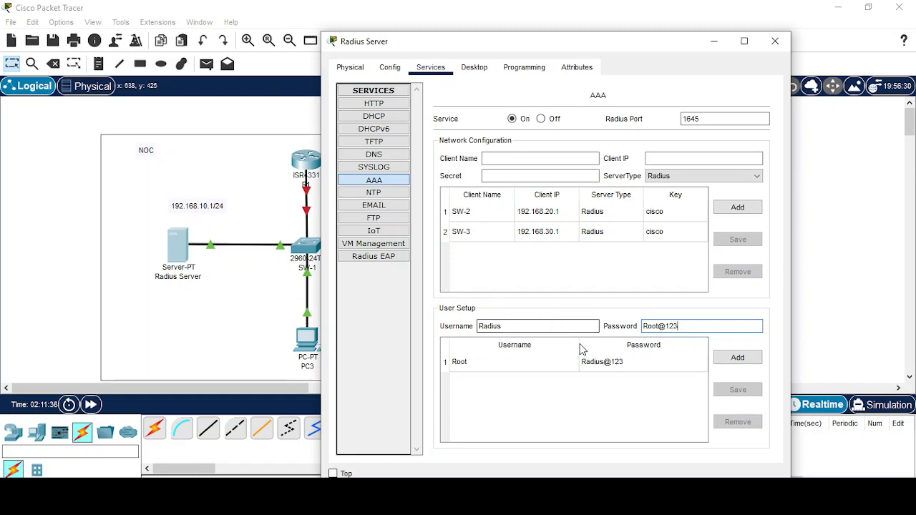
pyautogui.click(737, 357)
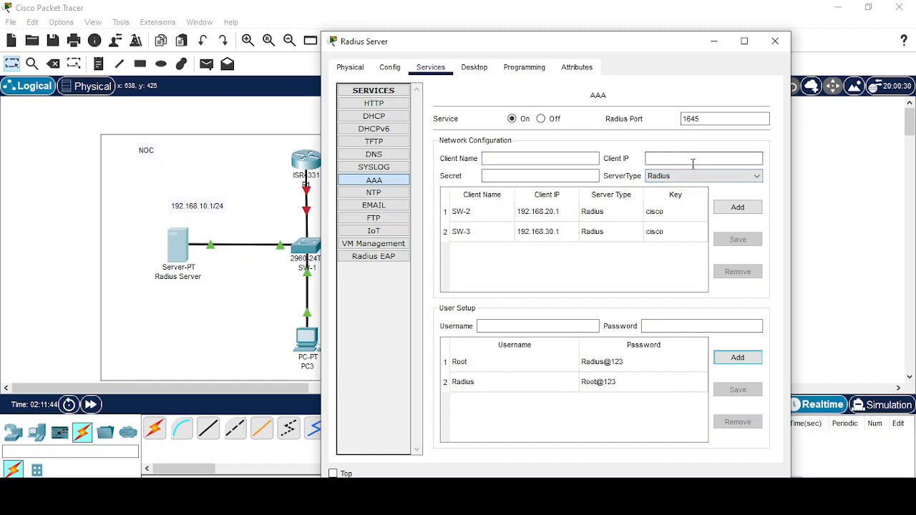
# Enable Allow EAP-MD5 under Radius EAP, then minimize the server window.
pyautogui.click(384, 256)
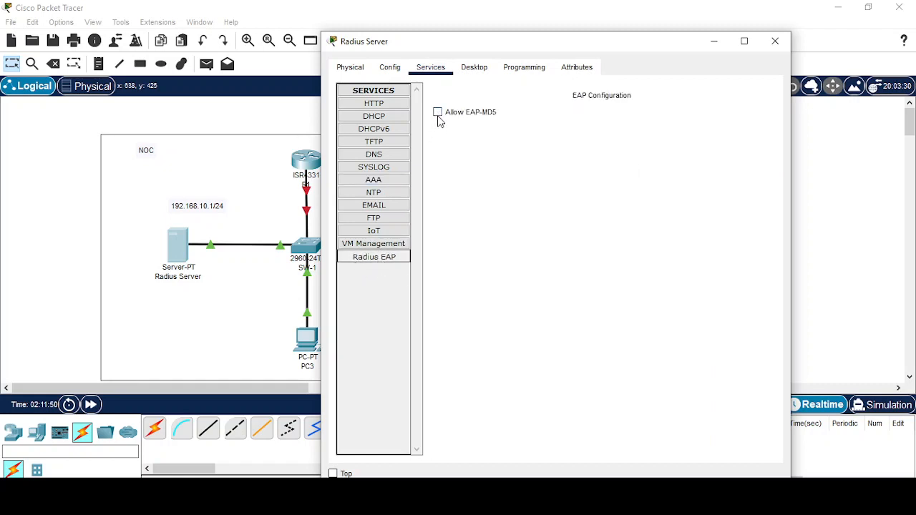
pyautogui.click(437, 112)
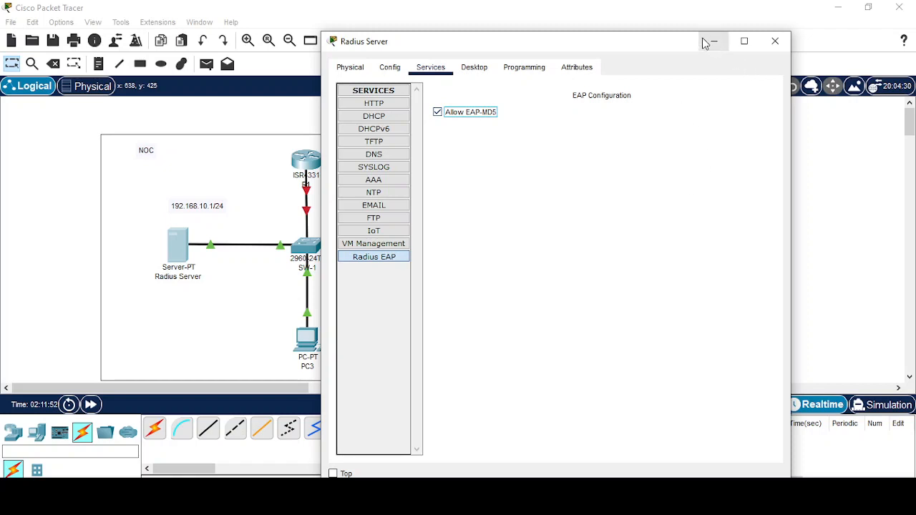
pyautogui.click(707, 41)
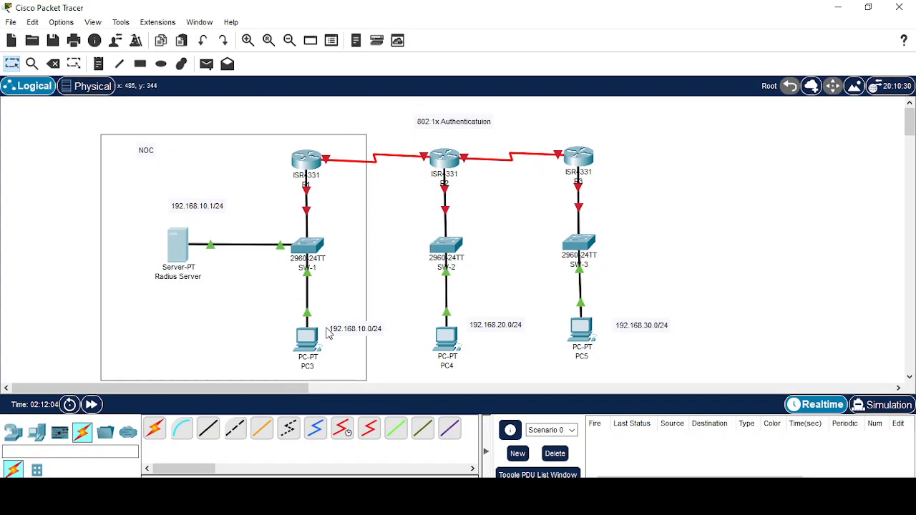
# Set PC3 to 192.168.10.10, mask 255.255.255.0, gateway 192.168.10.254, then close its window.
pyautogui.click(310, 346)
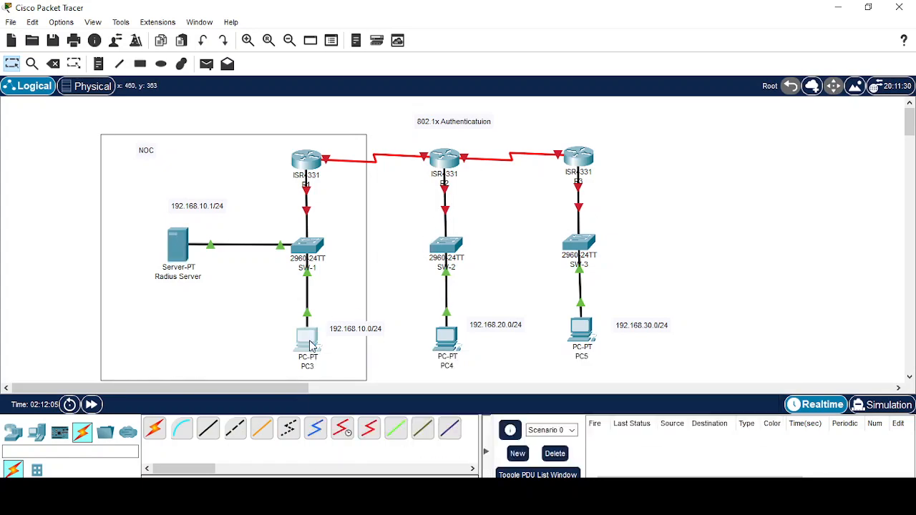
pyautogui.click(331, 43)
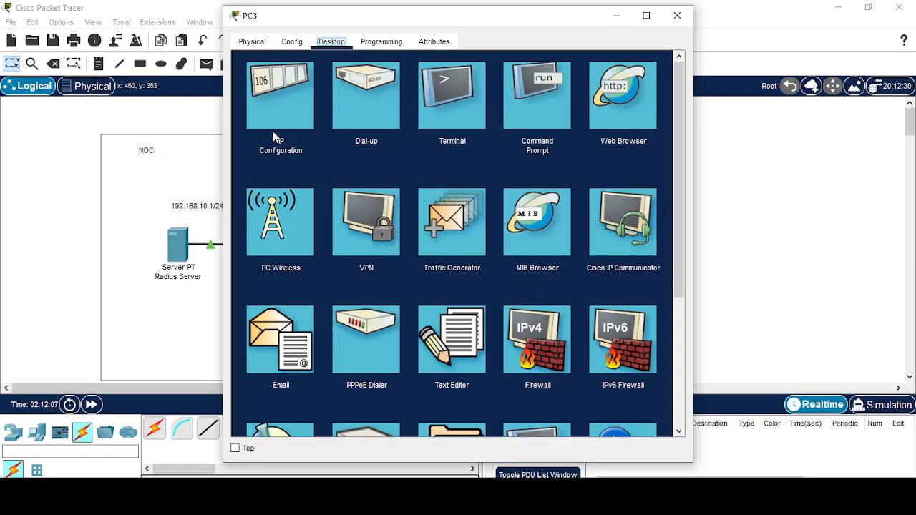
pyautogui.click(276, 132)
pyautogui.click(406, 137)
pyautogui.write('1')
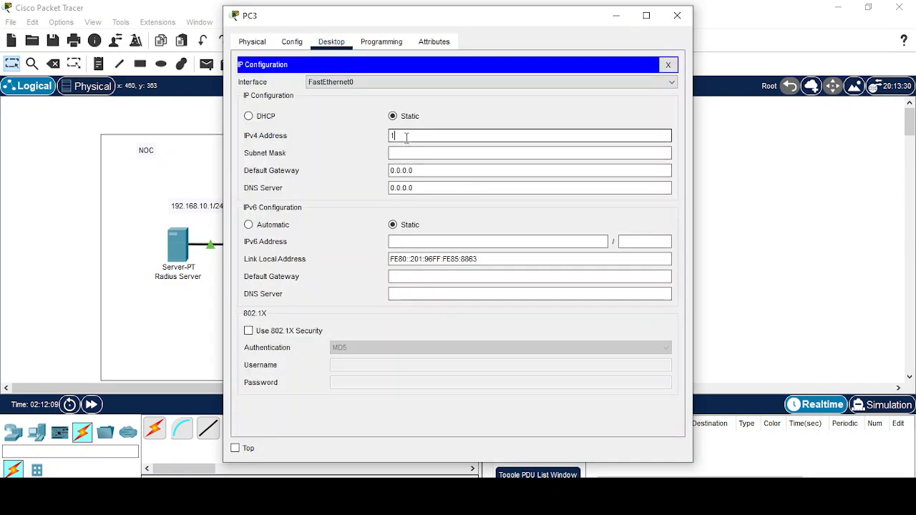
pyautogui.write('92.168.')
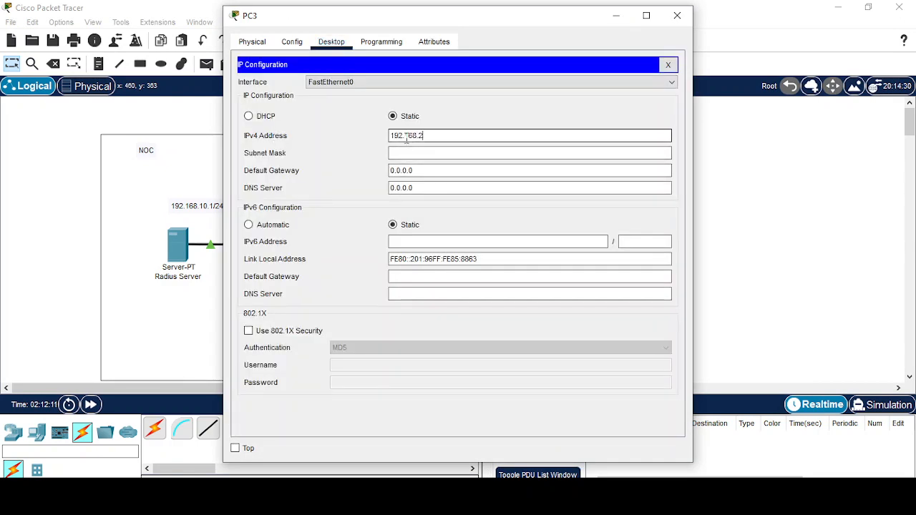
pyautogui.write('10.10')
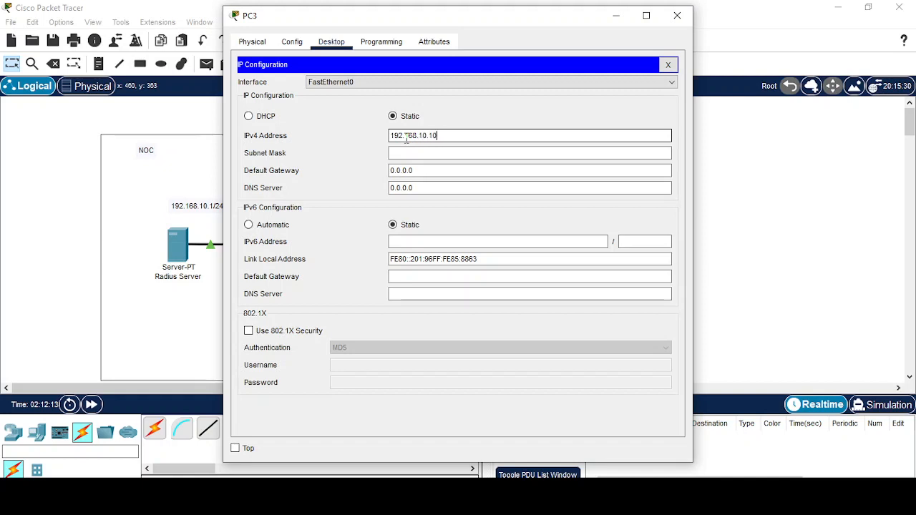
pyautogui.press('Tab')
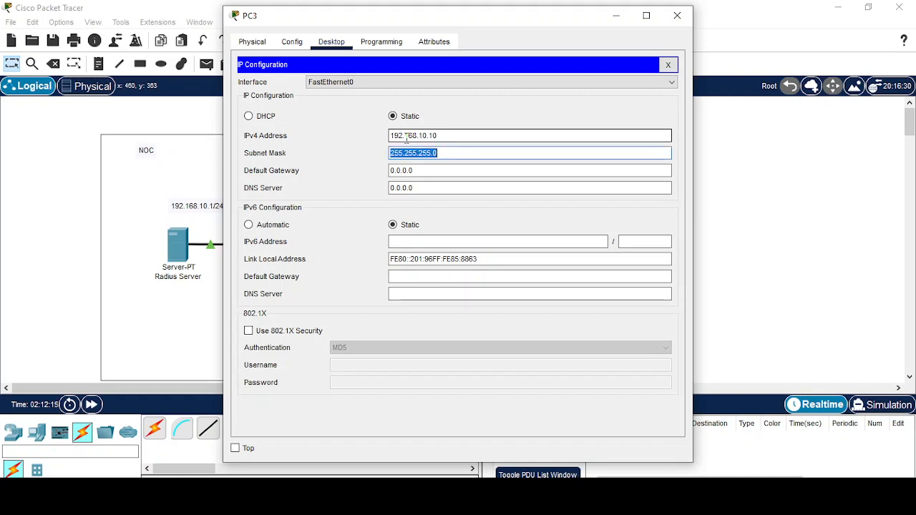
pyautogui.press('Tab')
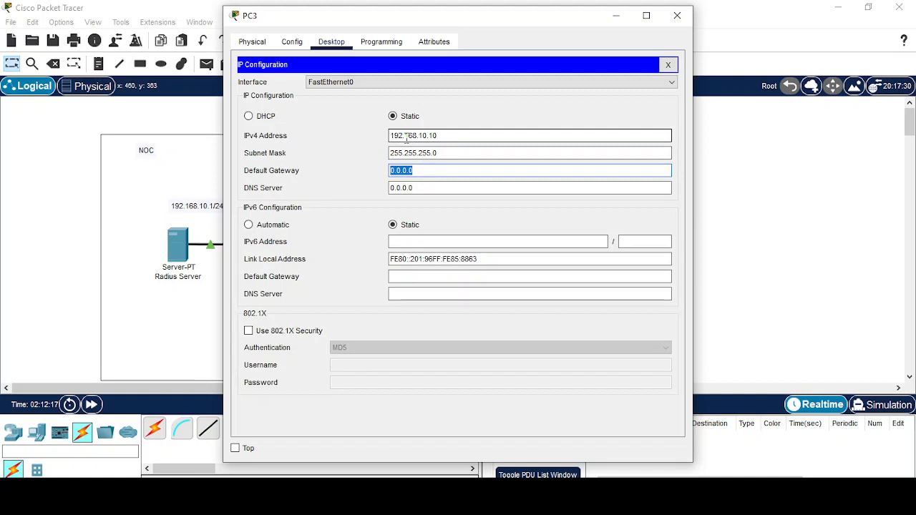
pyautogui.write('192.168.10.254')
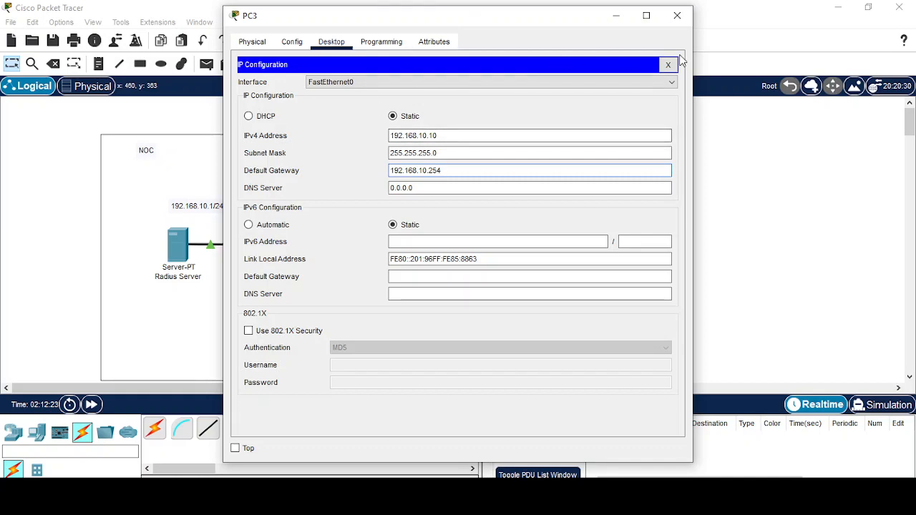
pyautogui.click(668, 64)
pyautogui.click(617, 15)
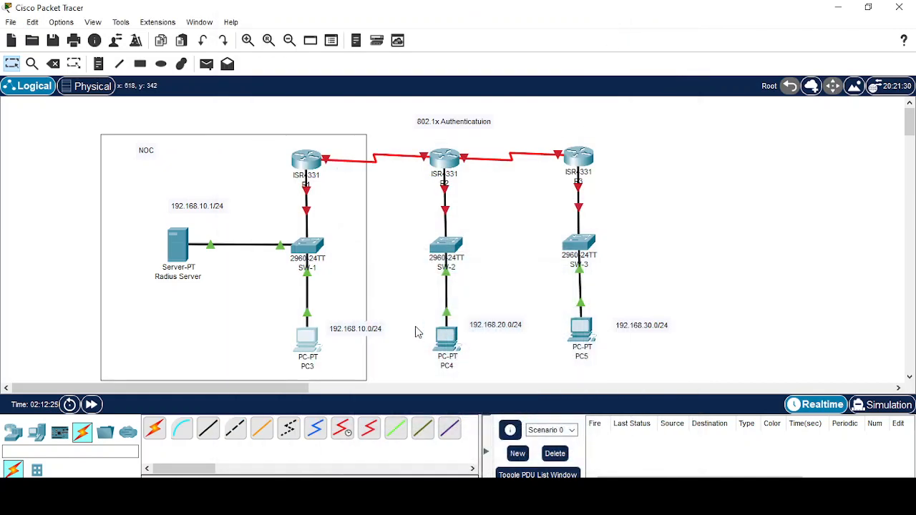
# Set PC4 to 192.168.20.10, mask 255.255.255.0, gateway 192.168.20.254, then close its window.
pyautogui.click(446, 336)
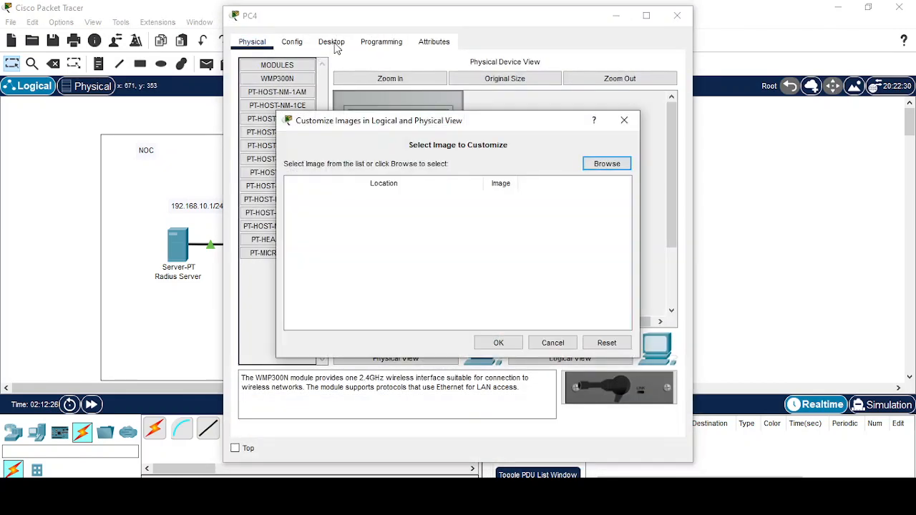
pyautogui.click(625, 120)
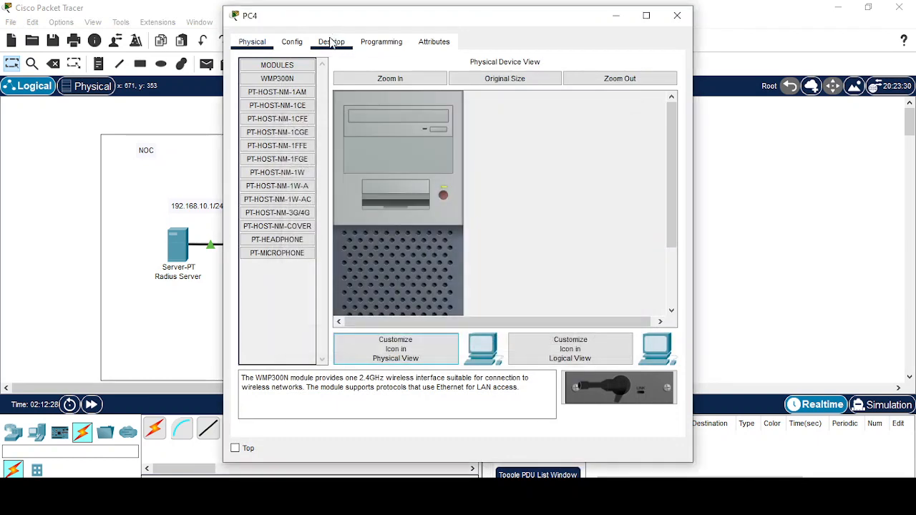
pyautogui.click(332, 42)
pyautogui.click(297, 111)
pyautogui.click(450, 136)
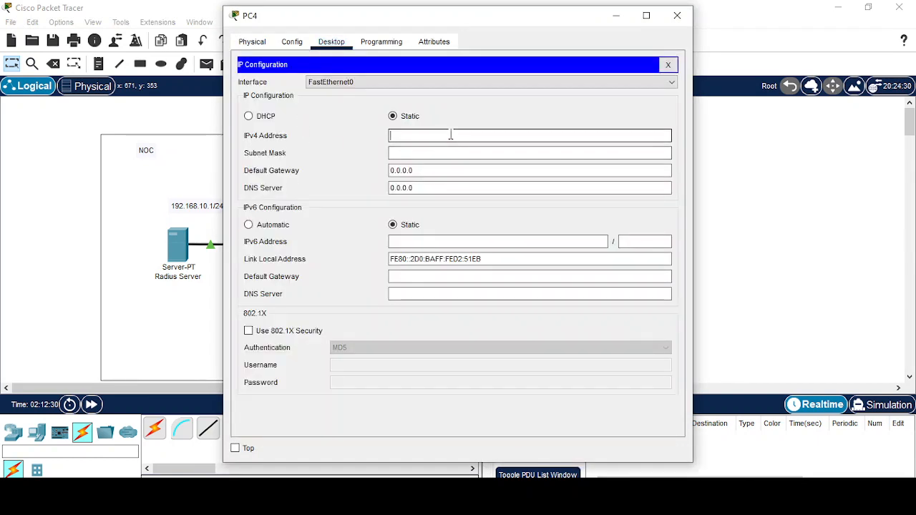
pyautogui.write('192.168.20.10')
pyautogui.press('Tab')
pyautogui.press('Tab')
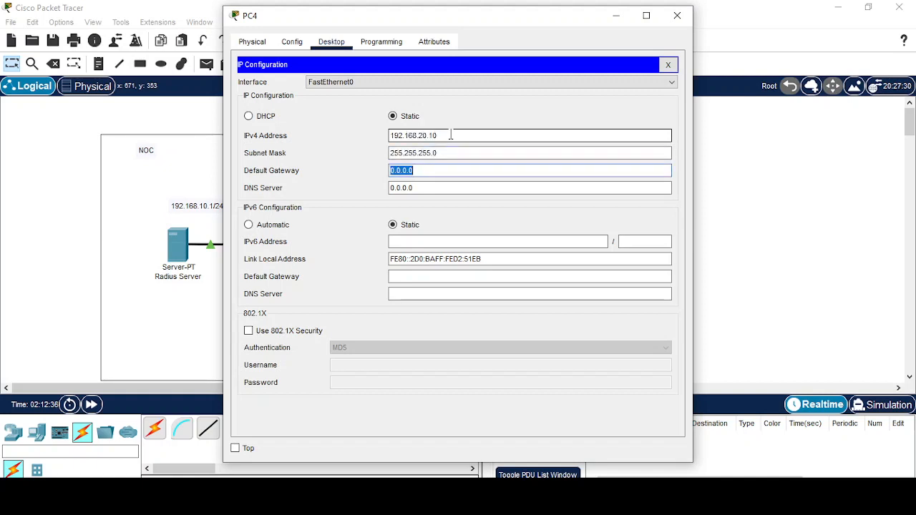
pyautogui.write('2')
pyautogui.write('92.1')
pyautogui.write('68.20.254')
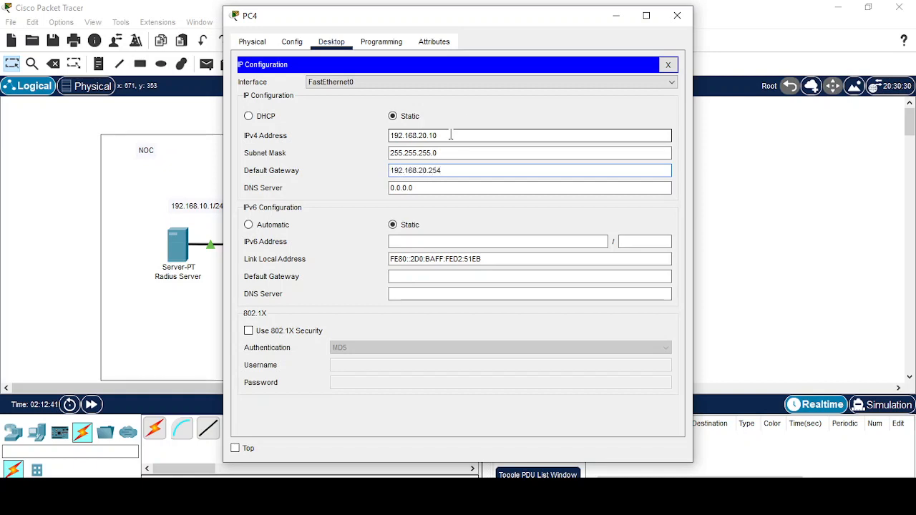
pyautogui.click(668, 64)
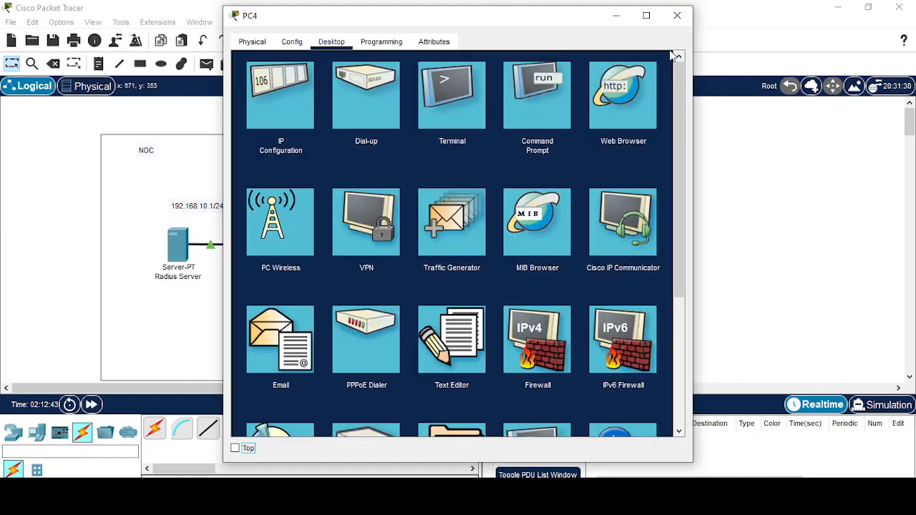
pyautogui.click(677, 15)
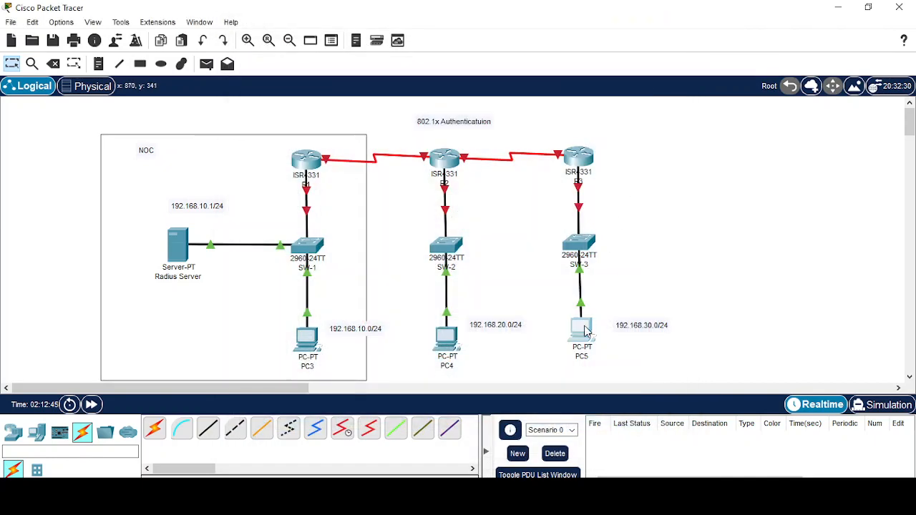
# Set PC5 to 192.168.30.10, mask 255.255.255.0, gateway 192.168.30.254, then close its window.
pyautogui.click(585, 330)
pyautogui.click(331, 42)
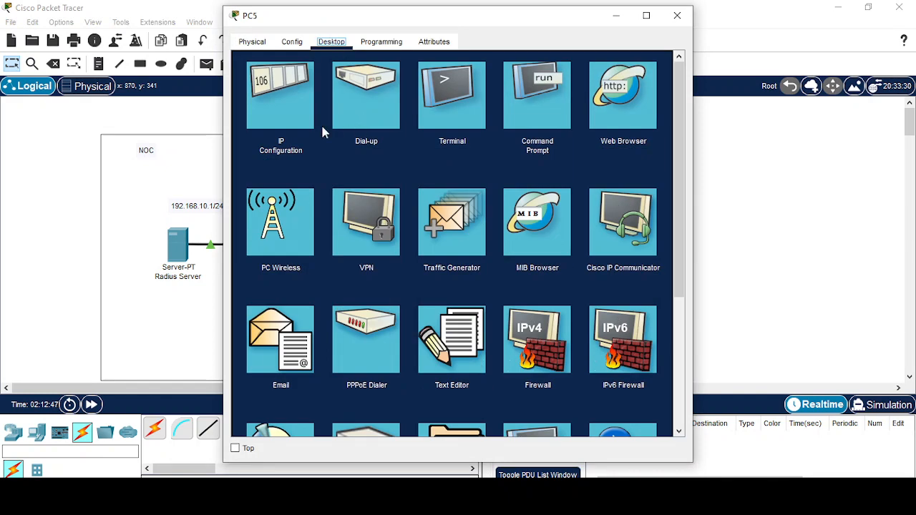
pyautogui.click(315, 136)
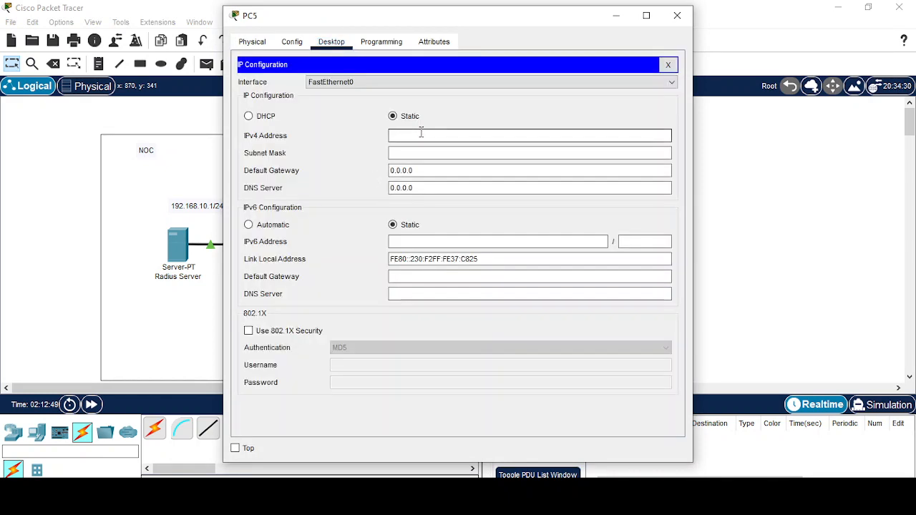
pyautogui.write('192.168.')
pyautogui.press('Tab')
pyautogui.press('Tab')
pyautogui.write('192.168.')
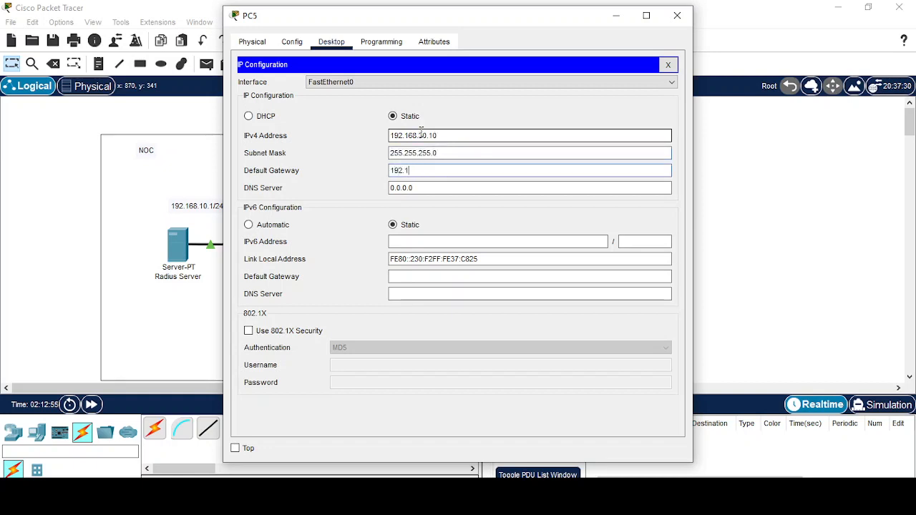
pyautogui.write('30.254')
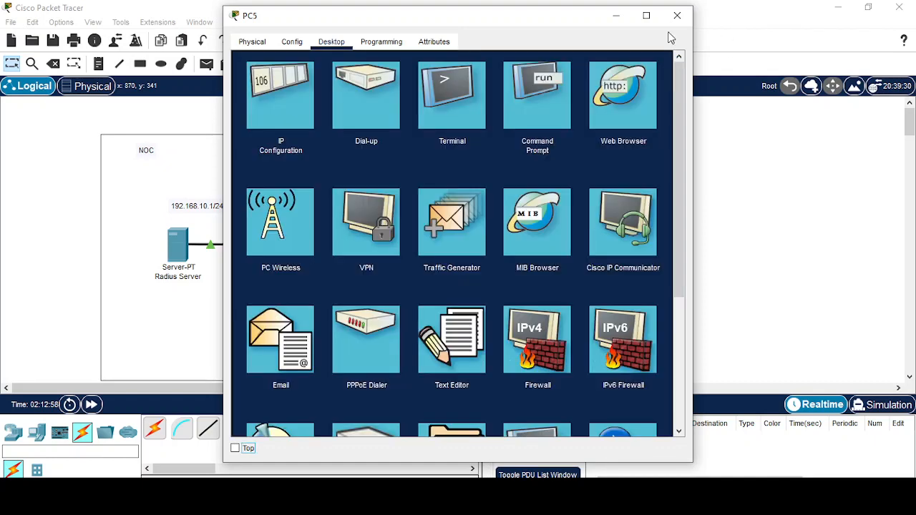
pyautogui.click(668, 64)
pyautogui.click(620, 16)
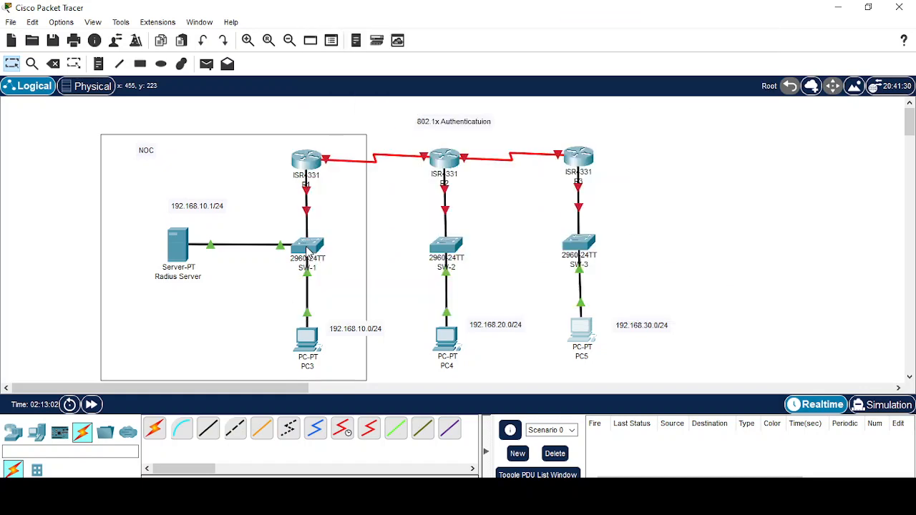
# In SW-1's CLI, enter global configuration mode and set the hostname to SW-1.
pyautogui.click(308, 249)
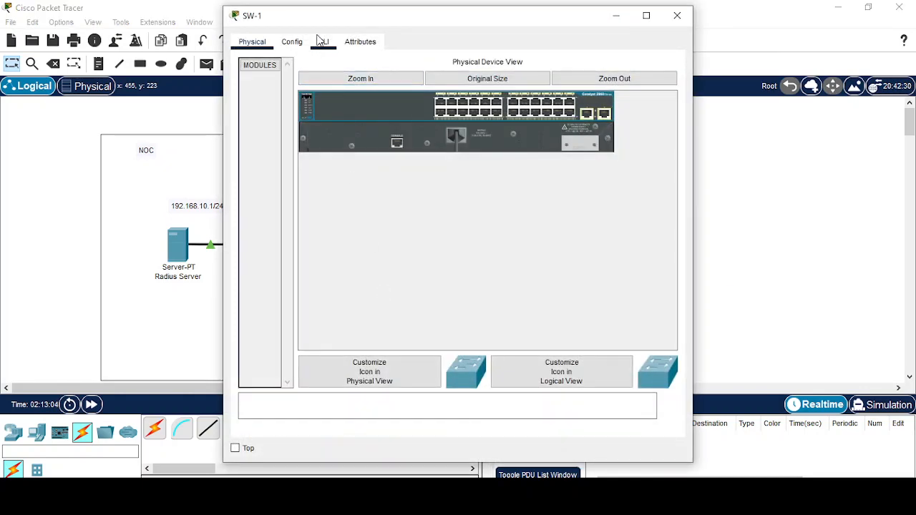
pyautogui.click(323, 41)
pyautogui.press('Return')
pyautogui.press('Return')
pyautogui.press('Return')
pyautogui.press('Return')
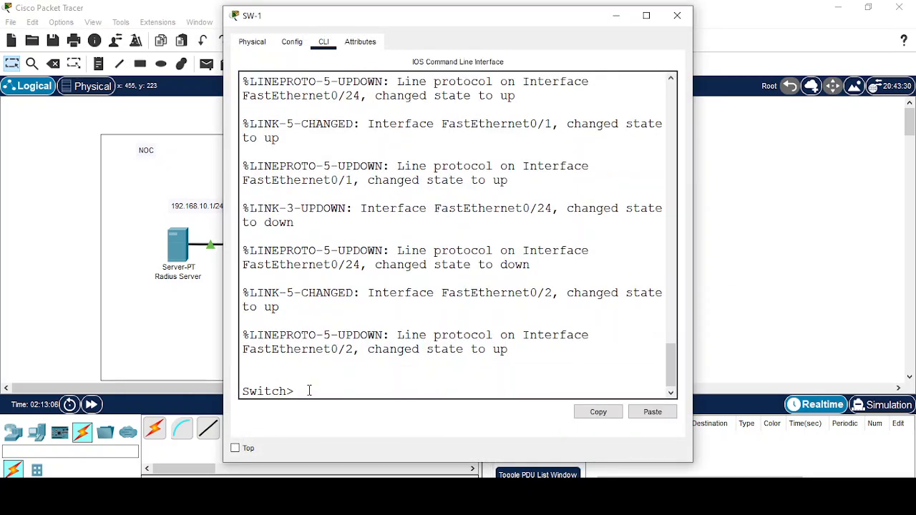
pyautogui.write('en')
pyautogui.press('Tab')
pyautogui.press('Return')
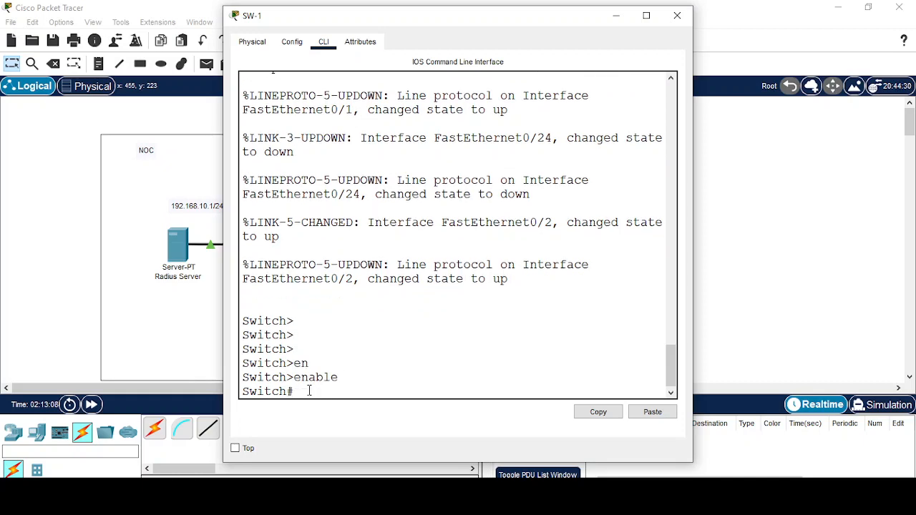
pyautogui.write('config t')
pyautogui.press('Return')
pyautogui.press('Return')
pyautogui.press('Return')
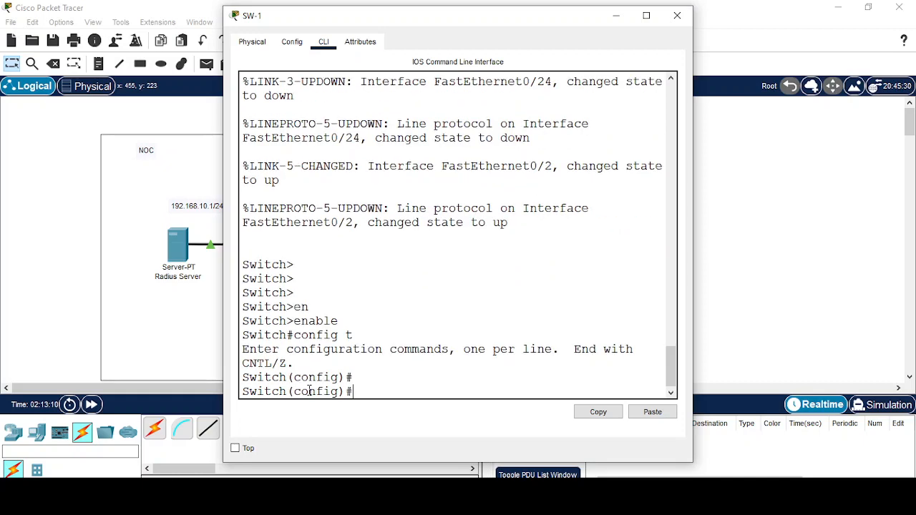
pyautogui.write('ho')
pyautogui.press('Tab')
pyautogui.write('SW')
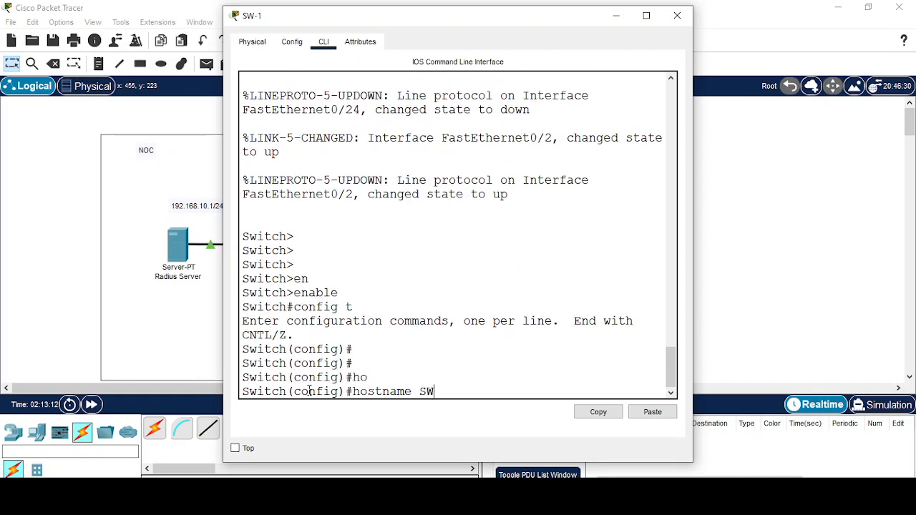
pyautogui.write('-1')
pyautogui.press('Return')
pyautogui.press('Return')
pyautogui.press('Return')
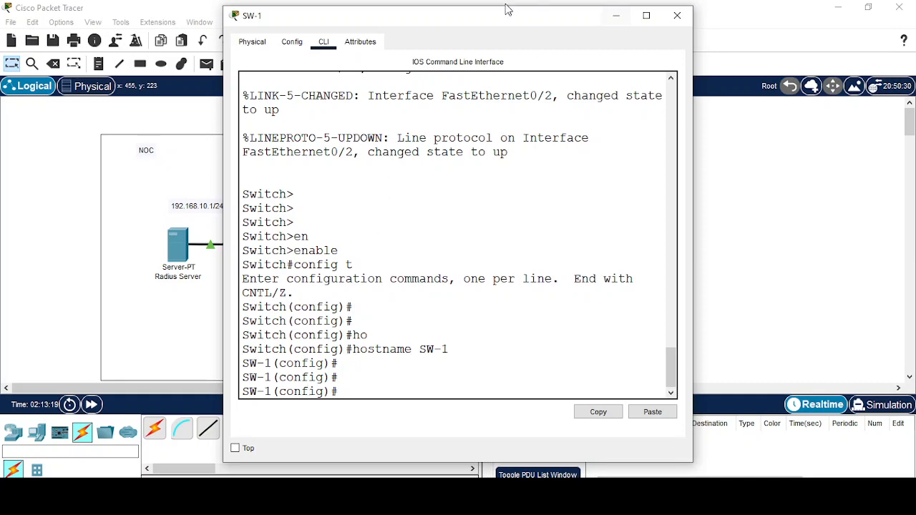
# Select the FastEthernet 0/1-24 interface range on SW-1.
pyautogui.moveTo(470, 28); pyautogui.dragTo(669, 25)
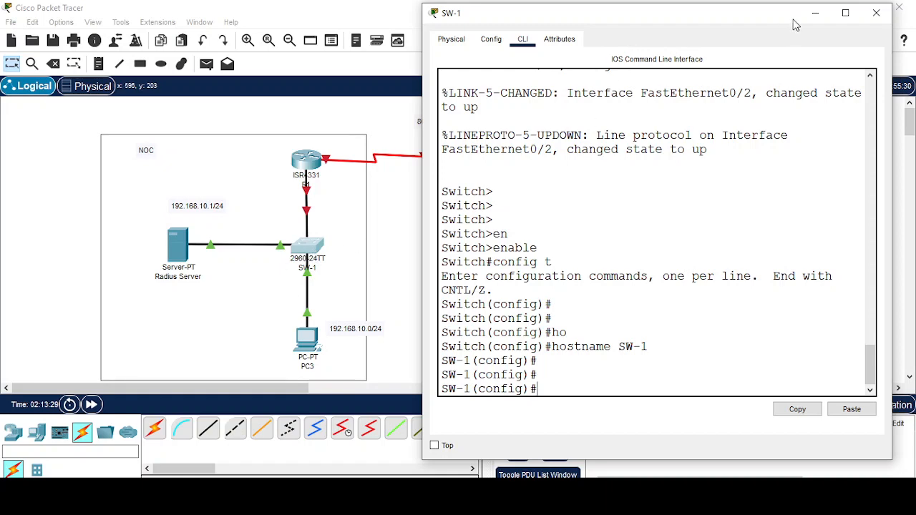
pyautogui.click(816, 13)
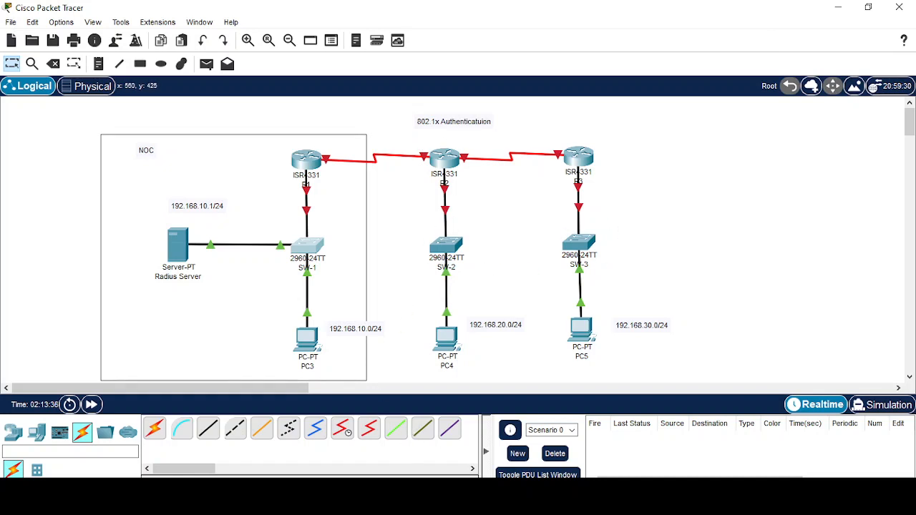
pyautogui.moveTo(475, 501)
pyautogui.click(608, 458)
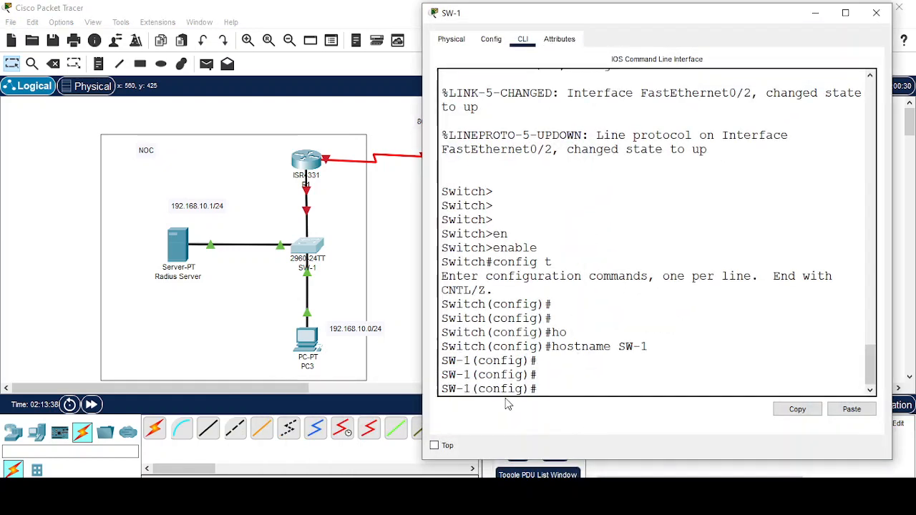
pyautogui.click(561, 381)
pyautogui.write('inter')
pyautogui.press('Tab')
pyautogui.write('r')
pyautogui.press('Tab')
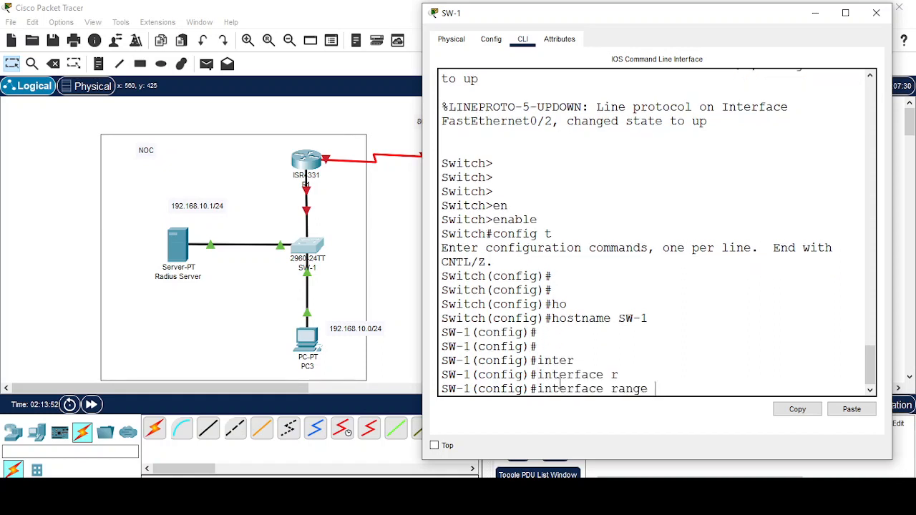
pyautogui.write('fa')
pyautogui.press('Tab')
pyautogui.write('0')
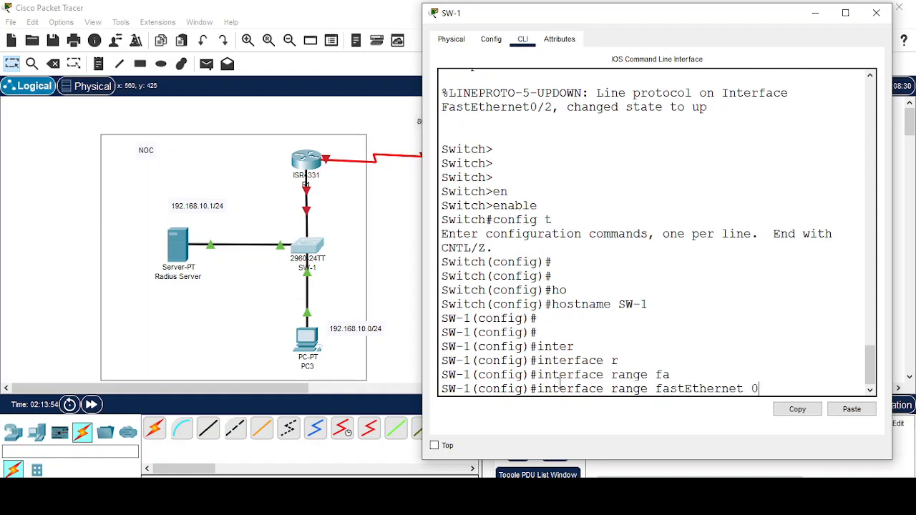
pyautogui.press('BackSpace')
pyautogui.press('BackSpace')
pyautogui.write('0/1-24')
pyautogui.press('Return')
pyautogui.press('Return')
pyautogui.press('Return')
# Set the FastEthernet 0/1-24 ports to switchport mode access.
pyautogui.write('sw')
pyautogui.press('Tab')
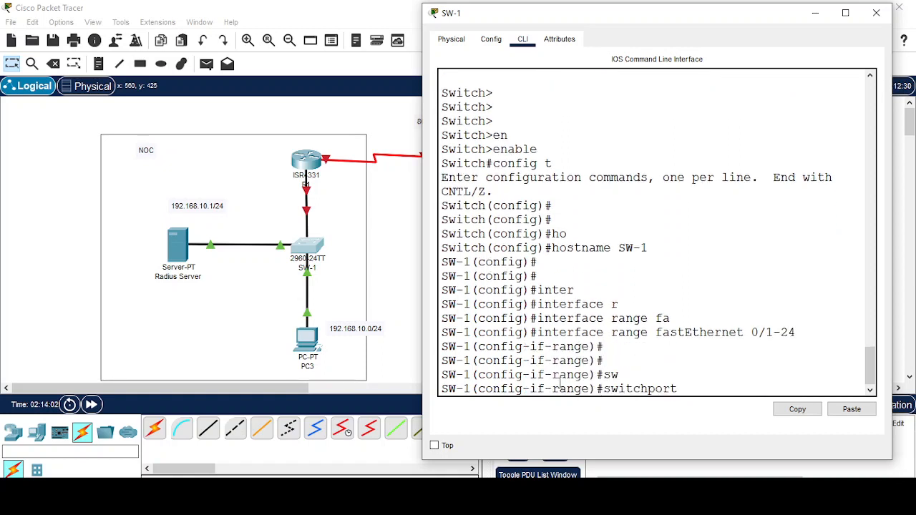
pyautogui.write('mo')
pyautogui.press('Tab')
pyautogui.write('ac')
pyautogui.press('Tab')
pyautogui.press('Return')
# Assign the FastEthernet 0/1-24 ports to access VLAN 1.
pyautogui.write('sw')
pyautogui.press('Tab')
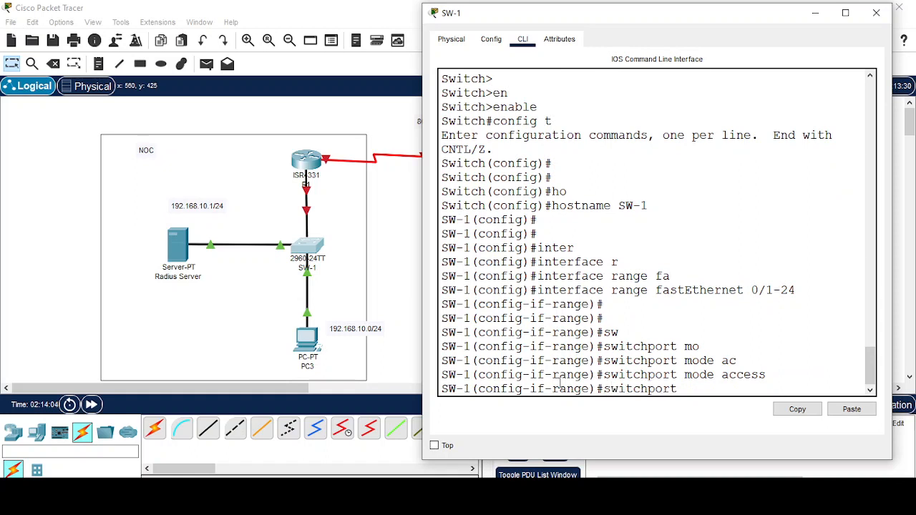
pyautogui.write('ac')
pyautogui.press('Tab')
pyautogui.write('vl')
pyautogui.press('Tab')
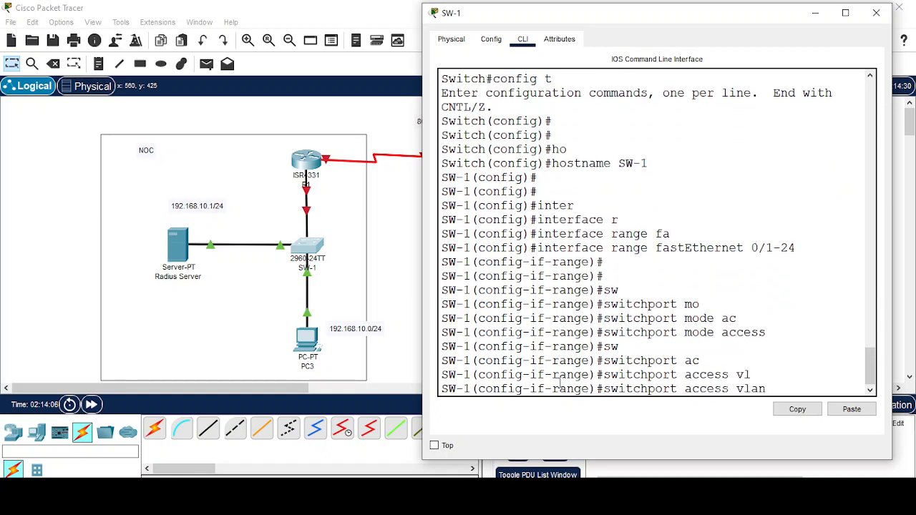
pyautogui.write('1')
pyautogui.press('Return')
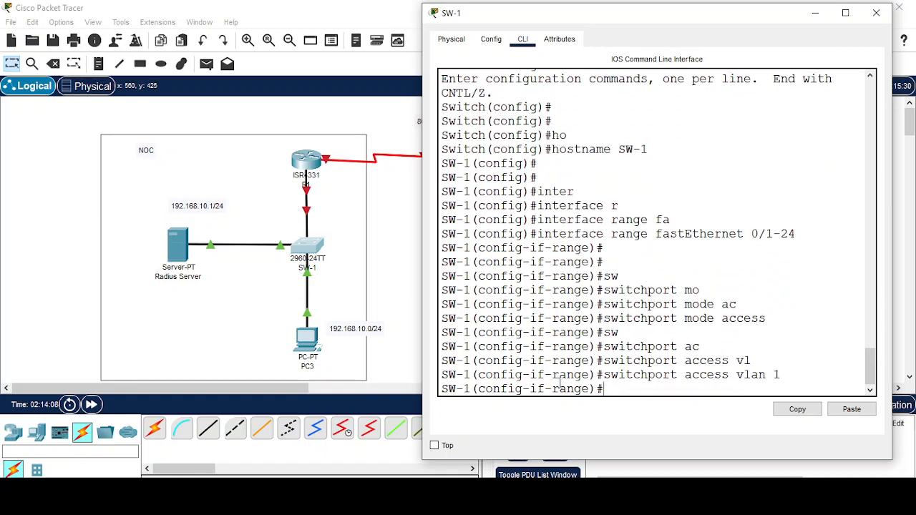
pyautogui.click(824, 16)
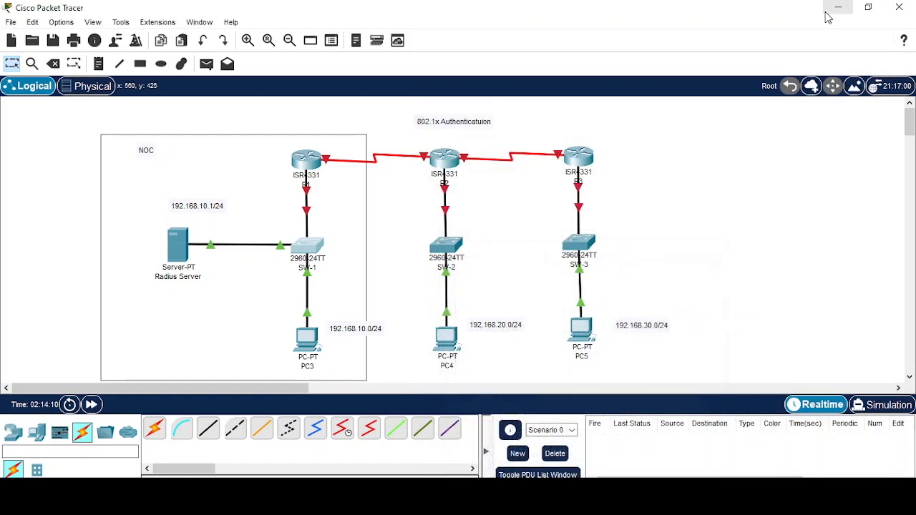
# In R1's CLI, decline the initial configuration dialog and enter privileged mode.
pyautogui.click(312, 159)
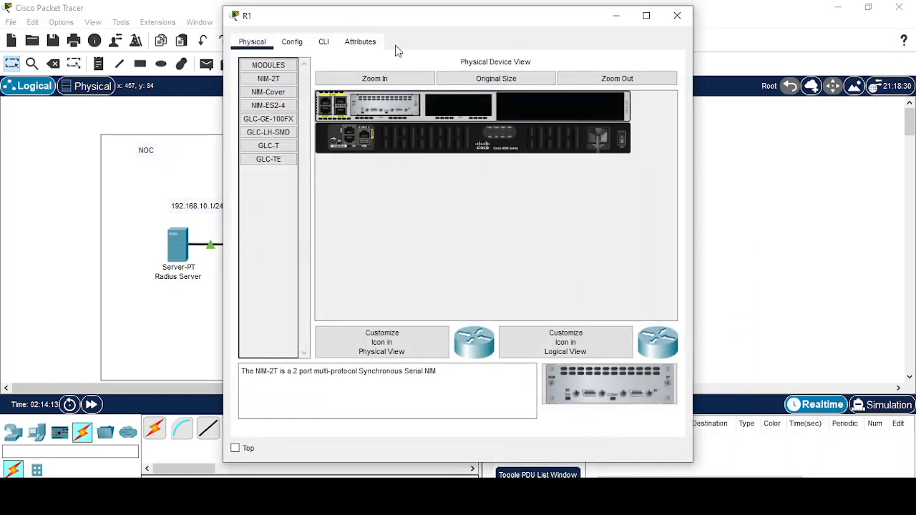
pyautogui.click(323, 42)
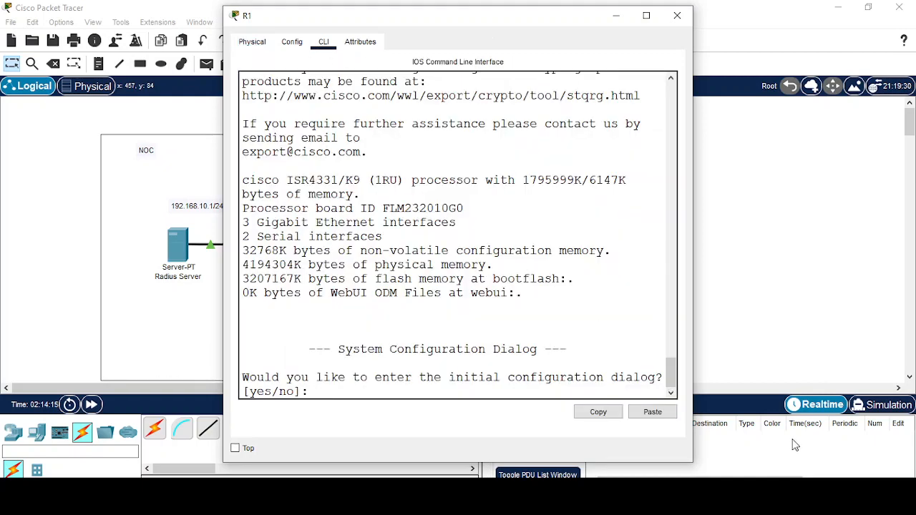
pyautogui.write('no')
pyautogui.press('Return')
pyautogui.press('Return')
pyautogui.press('Return')
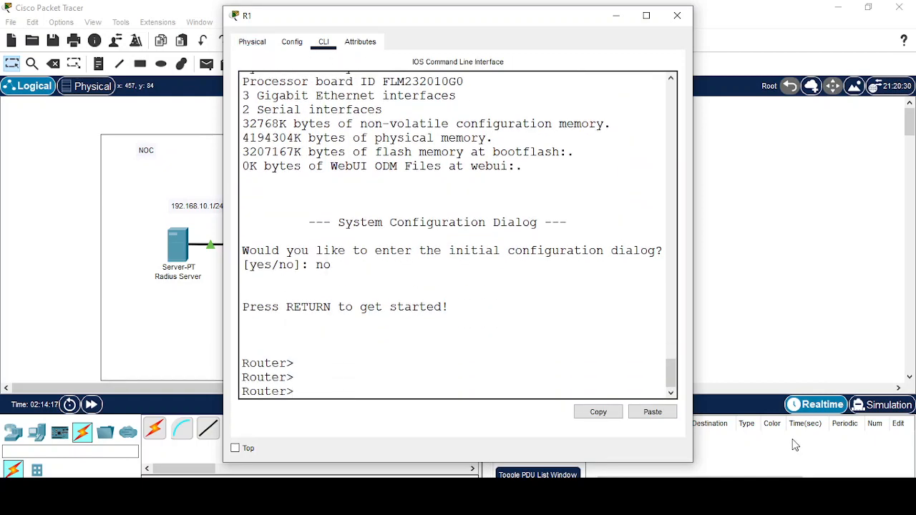
pyautogui.write('en')
pyautogui.press('Return')
# Enter global configuration mode and set the router's hostname to R1.
pyautogui.write('fig t')
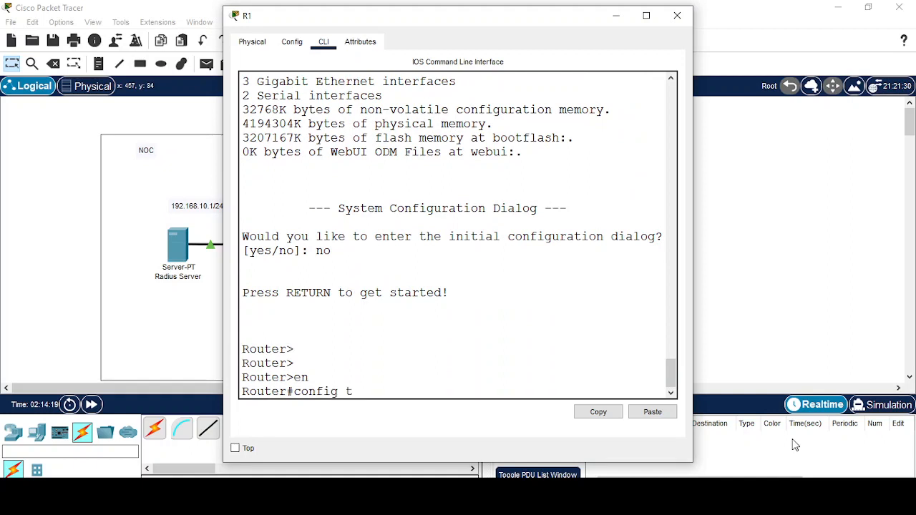
pyautogui.press('Return')
pyautogui.press('Return')
pyautogui.press('Return')
pyautogui.write('ho')
pyautogui.press('Tab')
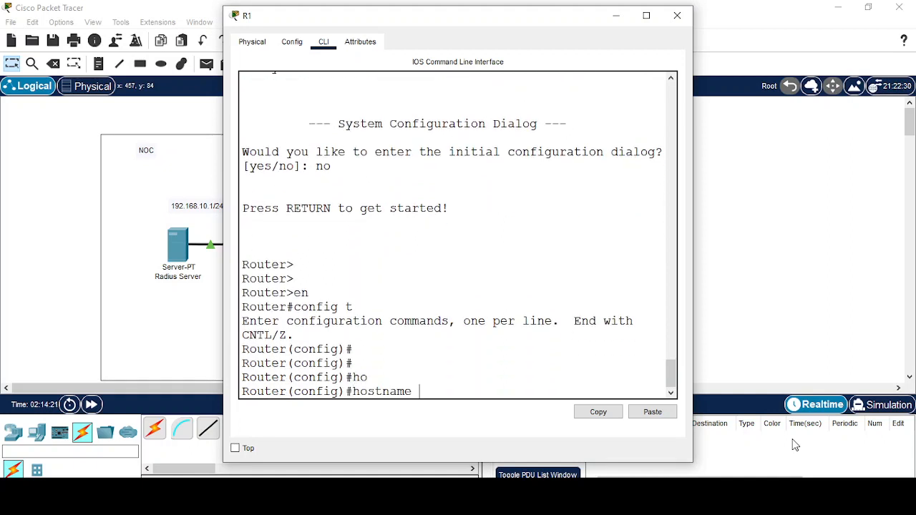
pyautogui.write('R1')
pyautogui.press('Return')
pyautogui.press('Return')
pyautogui.press('Return')
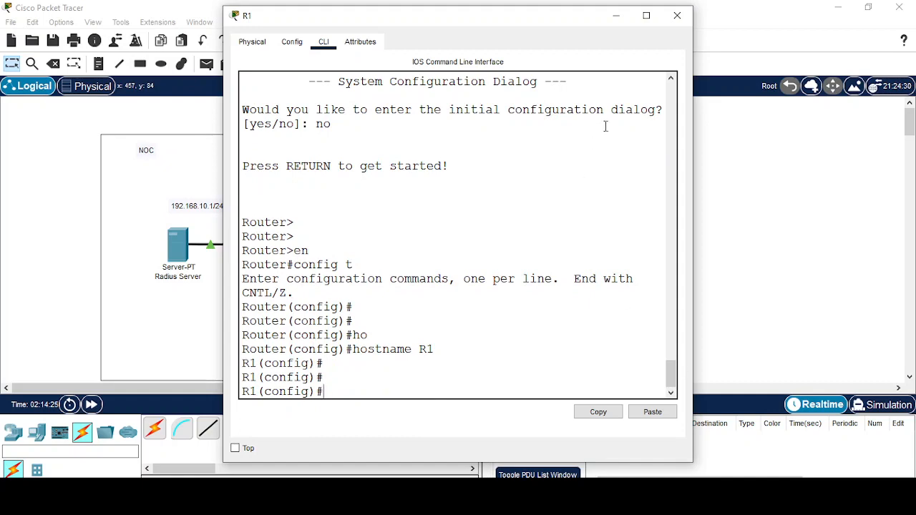
pyautogui.moveTo(440, 22); pyautogui.dragTo(628, 35)
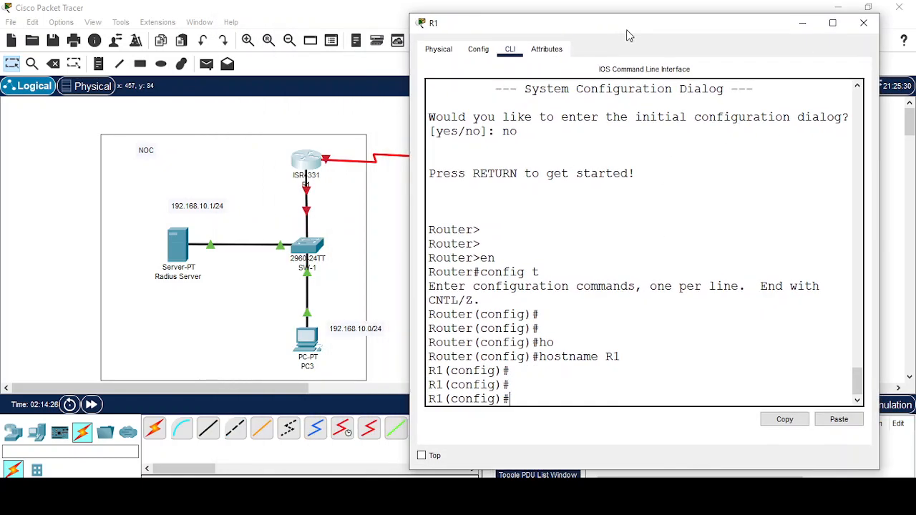
pyautogui.click(806, 26)
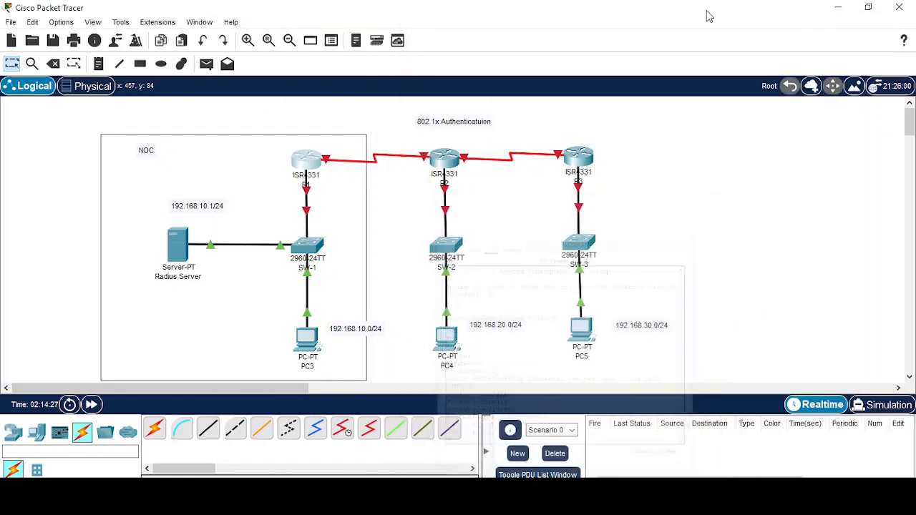
# Enable 'Always Show Port Labels in Logical Workspace' in Options > Preferences.
pyautogui.click(60, 22)
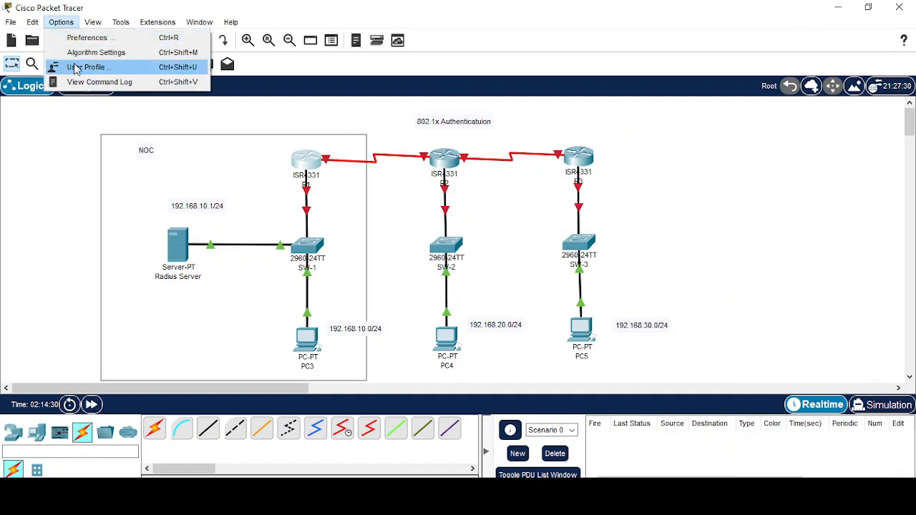
pyautogui.click(88, 38)
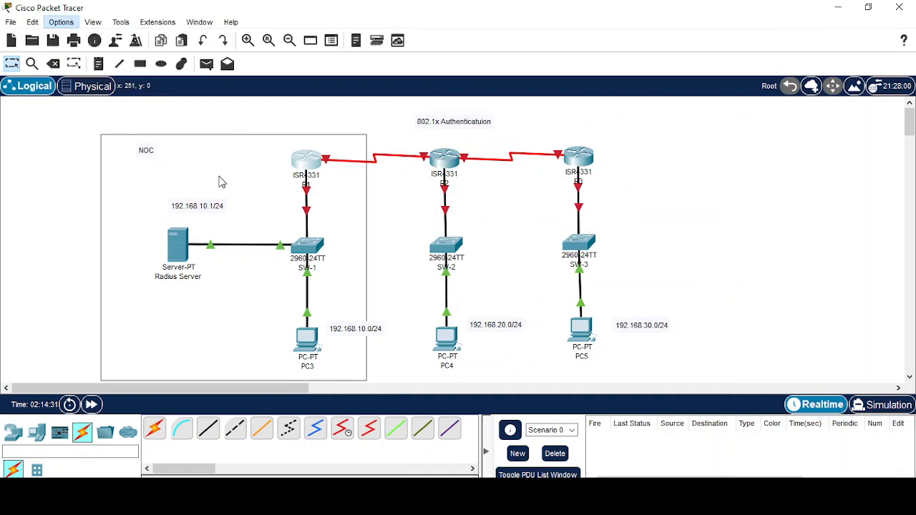
pyautogui.click(179, 133)
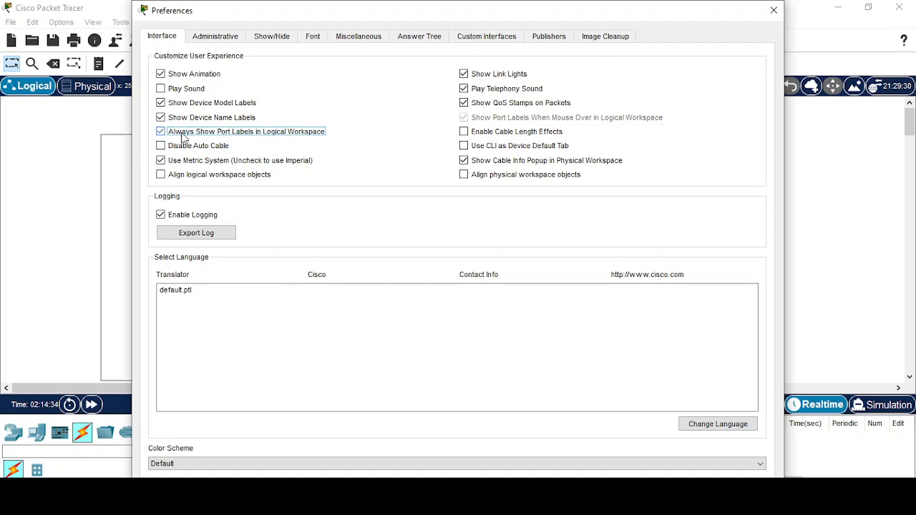
pyautogui.click(774, 10)
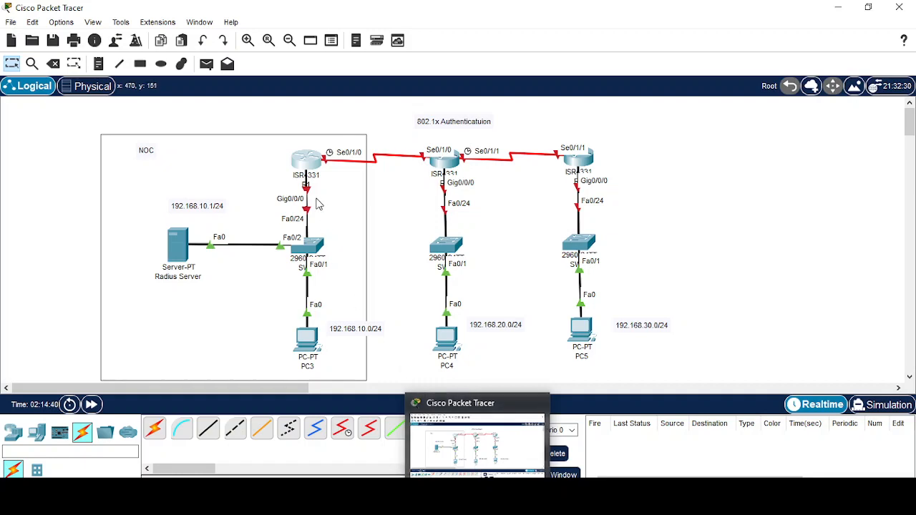
# Bring up R1's GigabitEthernet0/0/0 with IP 192.168.10.254 255.255.255.0.
pyautogui.click(301, 155)
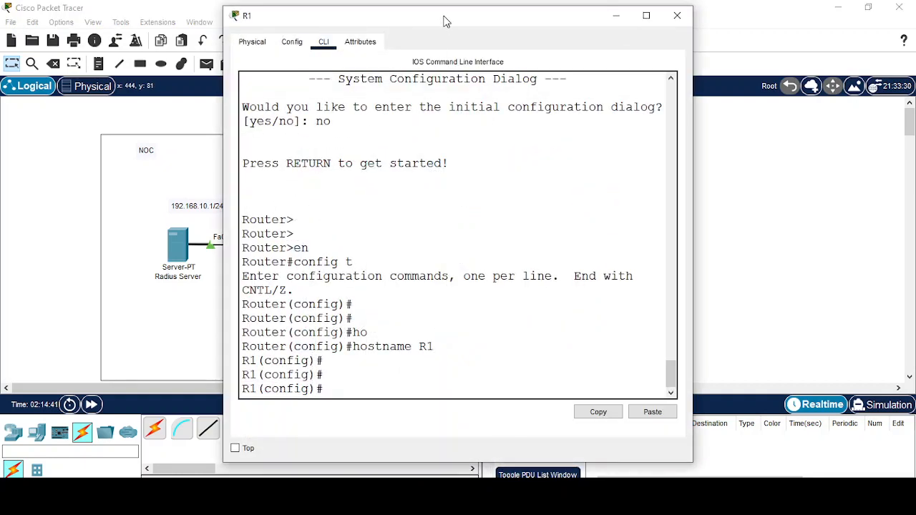
pyautogui.moveTo(444, 22); pyautogui.dragTo(618, 16)
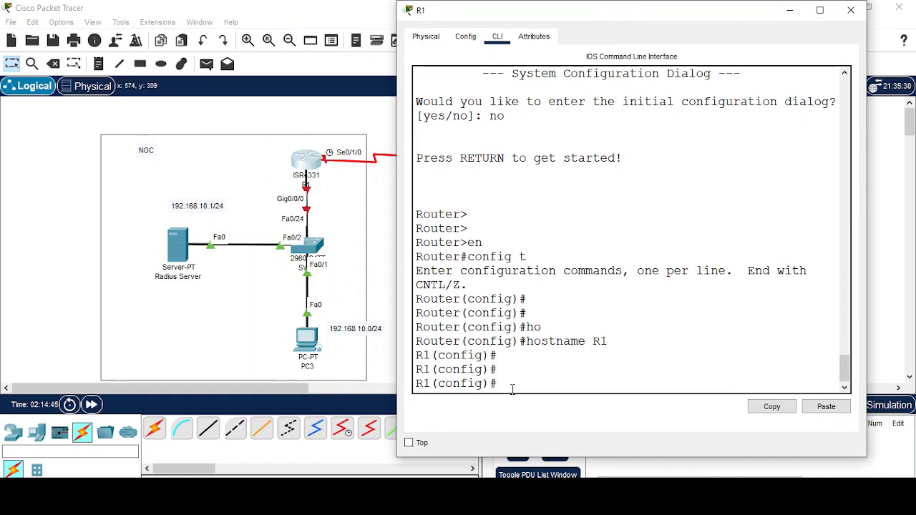
pyautogui.write('inter')
pyautogui.press('Tab')
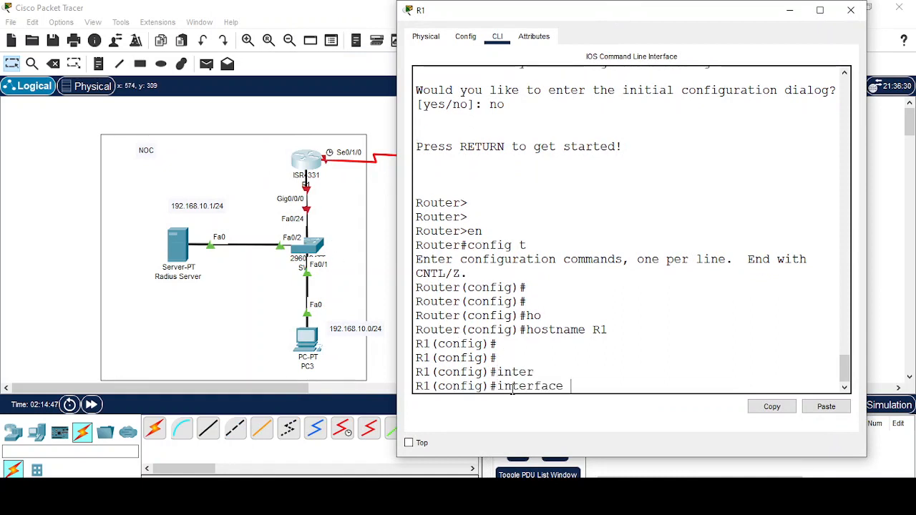
pyautogui.write('gi')
pyautogui.press('Tab')
pyautogui.write('0/0/0')
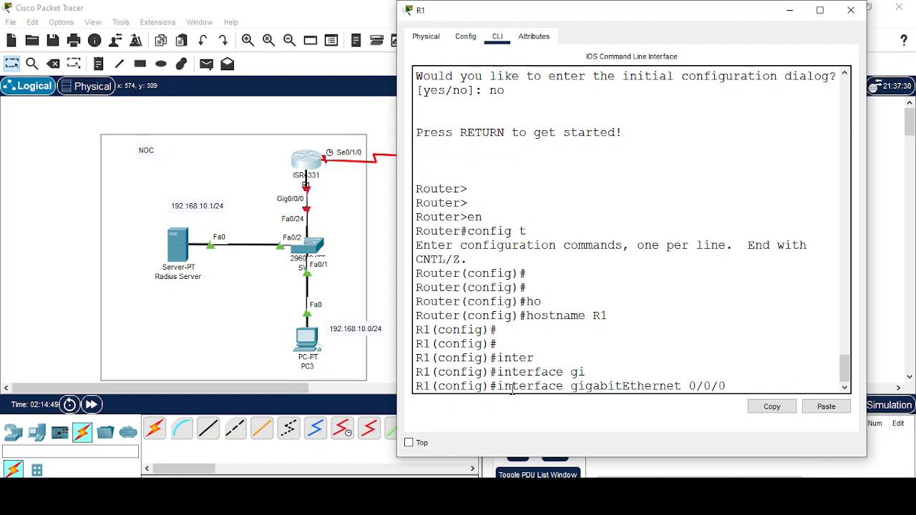
pyautogui.press('Return')
pyautogui.press('Return')
pyautogui.write('no shu')
pyautogui.press('Tab')
pyautogui.press('Return')
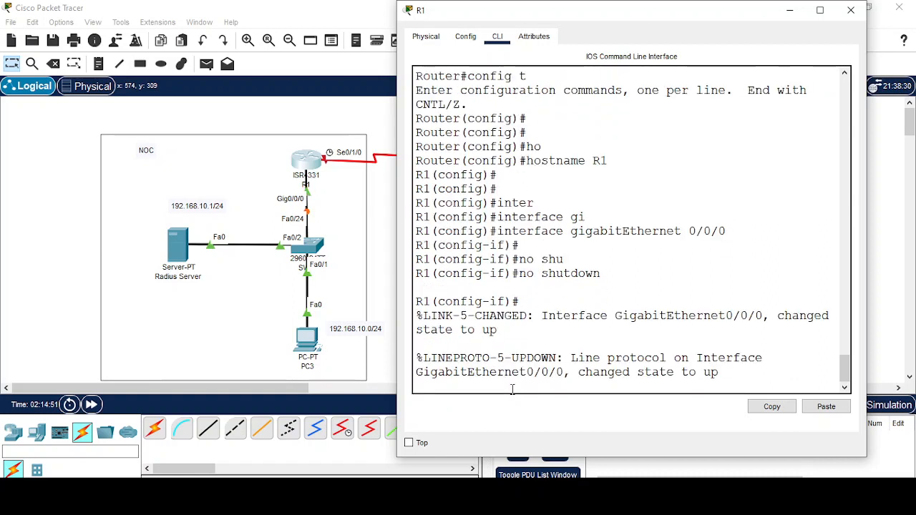
pyautogui.write('ip ad')
pyautogui.press('Tab')
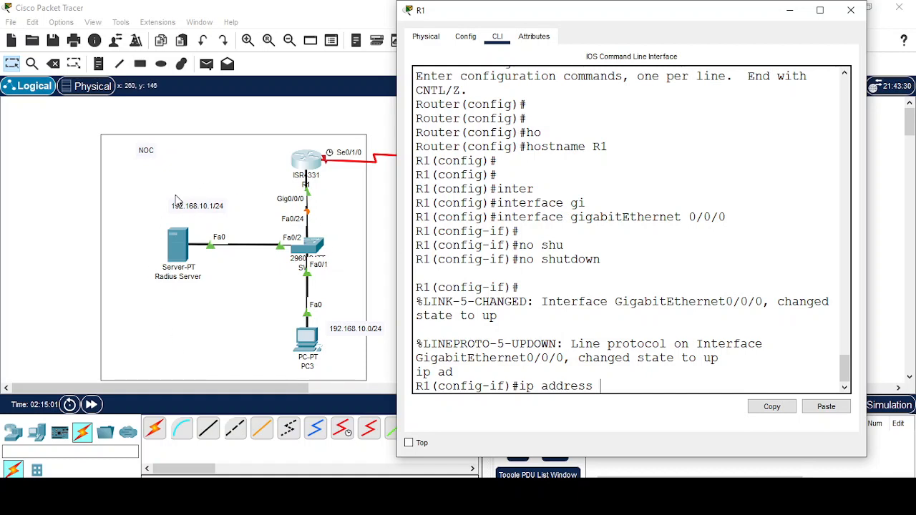
pyautogui.write('192.168.10.254')
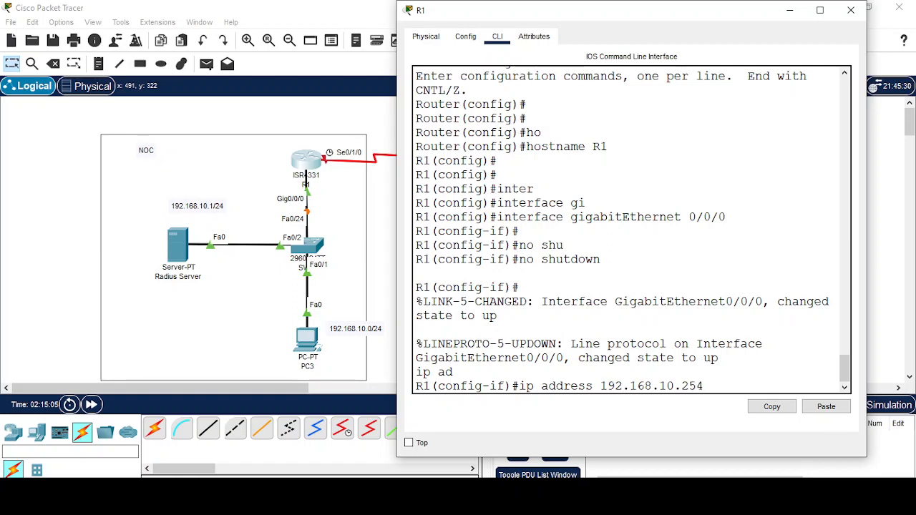
pyautogui.write(' 255.255.255.0')
pyautogui.press('Return')
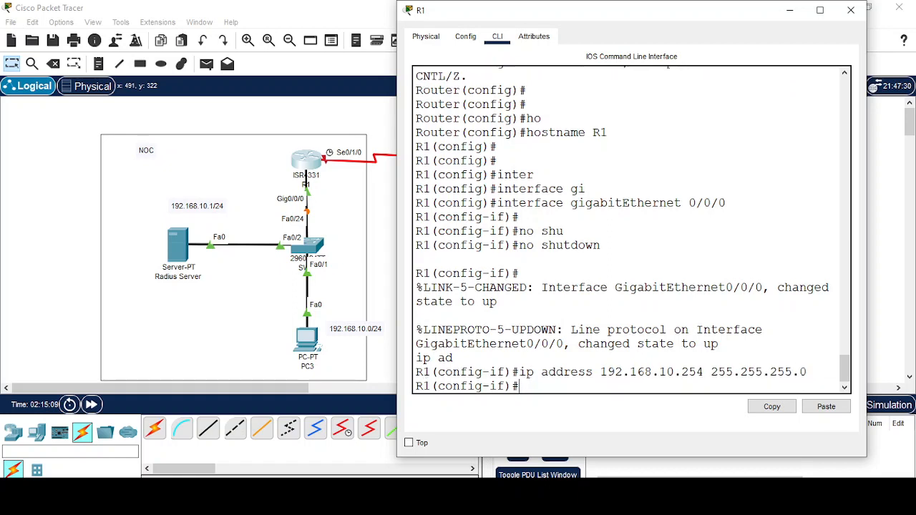
pyautogui.write('exit')
pyautogui.press('Return')
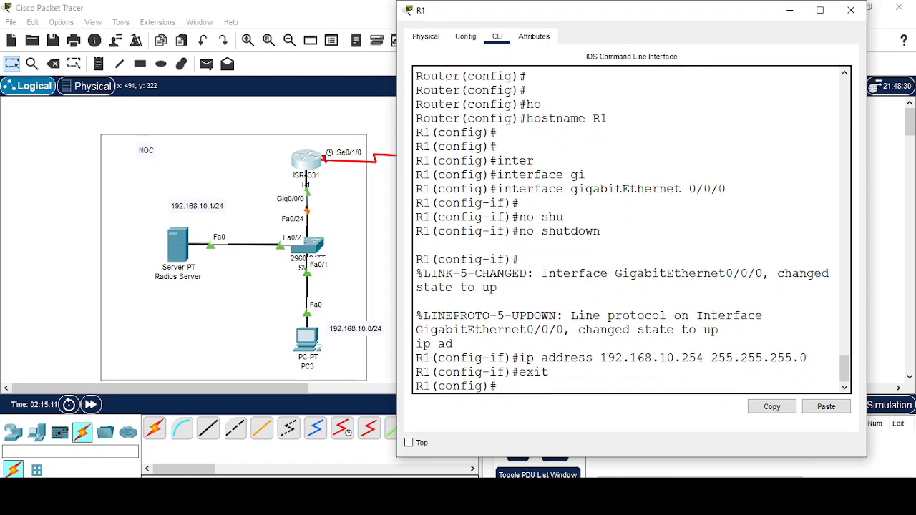
# Enable R1's Serial0/1/0 and set its clock rate to 64000.
pyautogui.write('inter')
pyautogui.press('Tab')
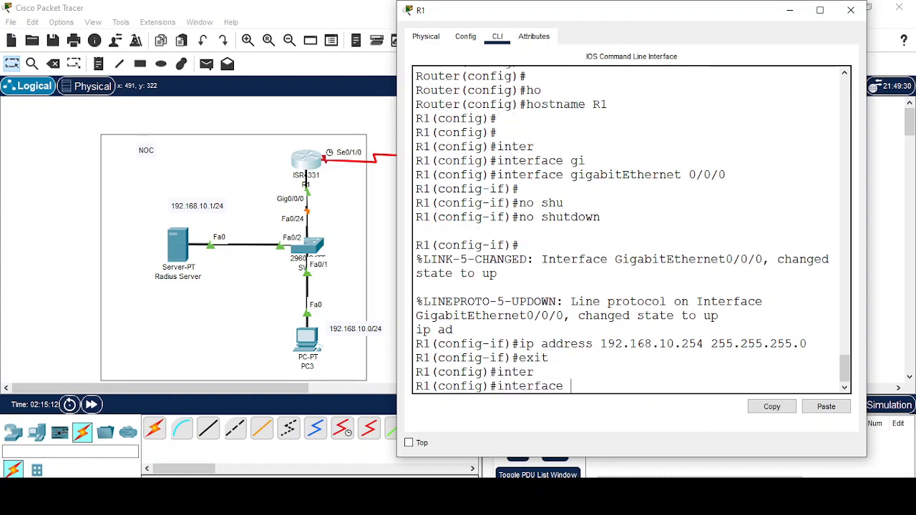
pyautogui.write('ser')
pyautogui.press('Tab')
pyautogui.write('0/1/')
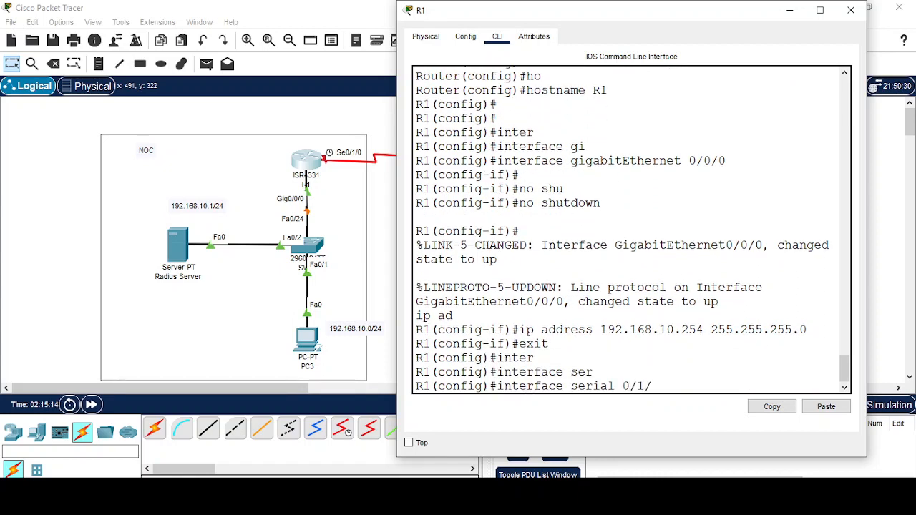
pyautogui.write('0')
pyautogui.press('Return')
pyautogui.write('no shu')
pyautogui.press('Tab')
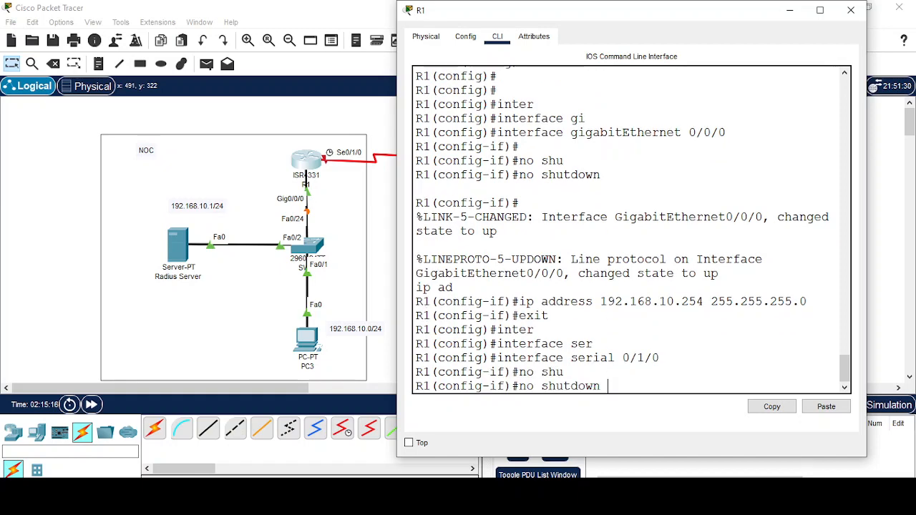
pyautogui.press('Return')
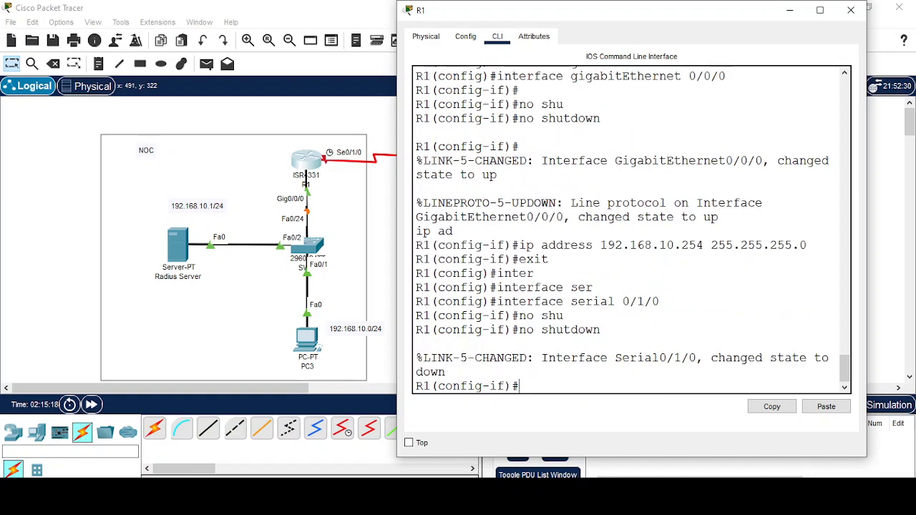
pyautogui.write('clo')
pyautogui.press('Tab')
pyautogui.write('r')
pyautogui.press('Tab')
pyautogui.write('t')
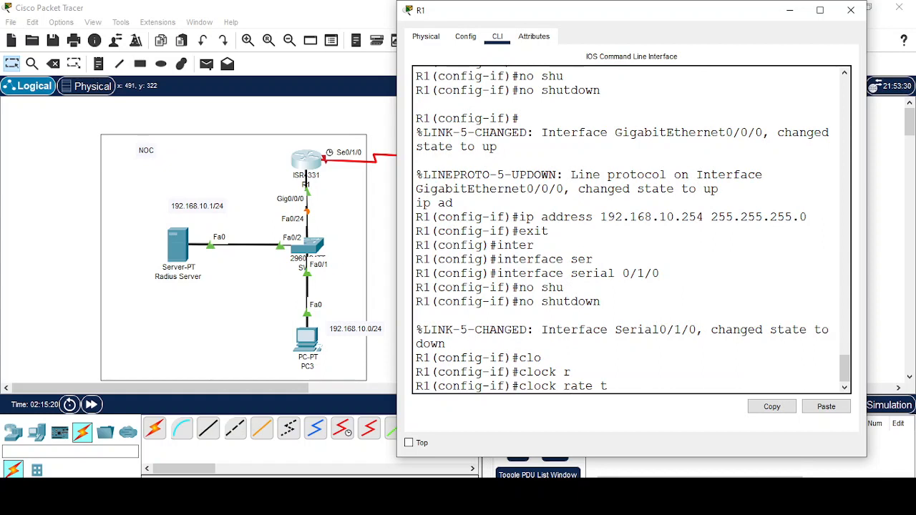
pyautogui.press('BackSpace')
pyautogui.write('64000')
pyautogui.press('Return')
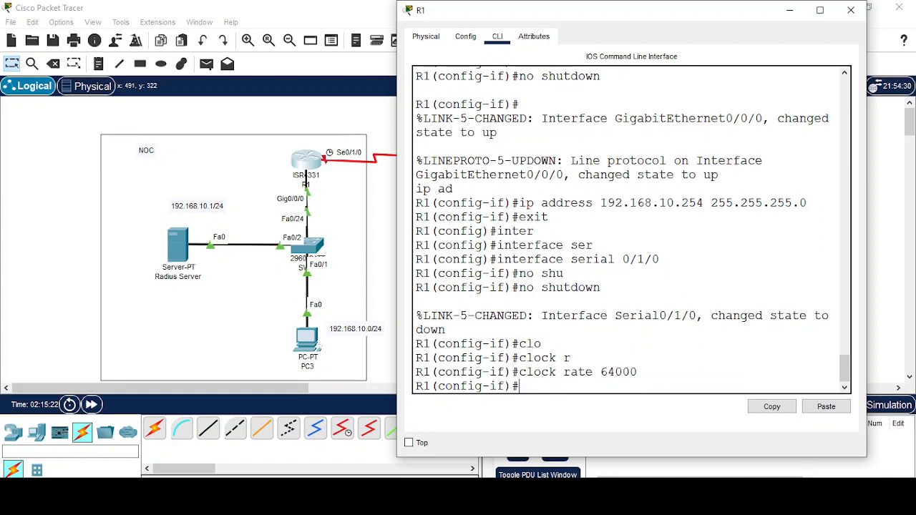
# Assign IP 1.1.1.1 255.0.0.0 to Serial0/1/0.
pyautogui.write('ip ad')
pyautogui.press('Tab')
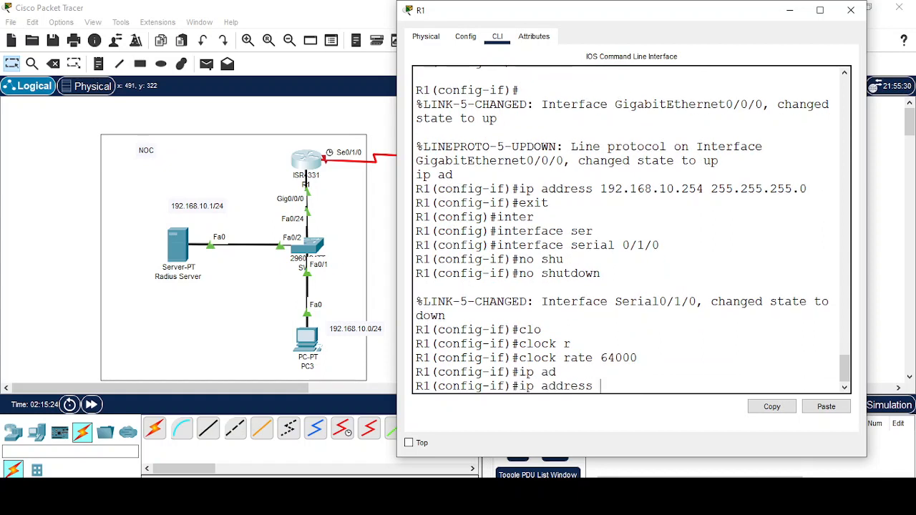
pyautogui.write('1.1.1.1 255.0.')
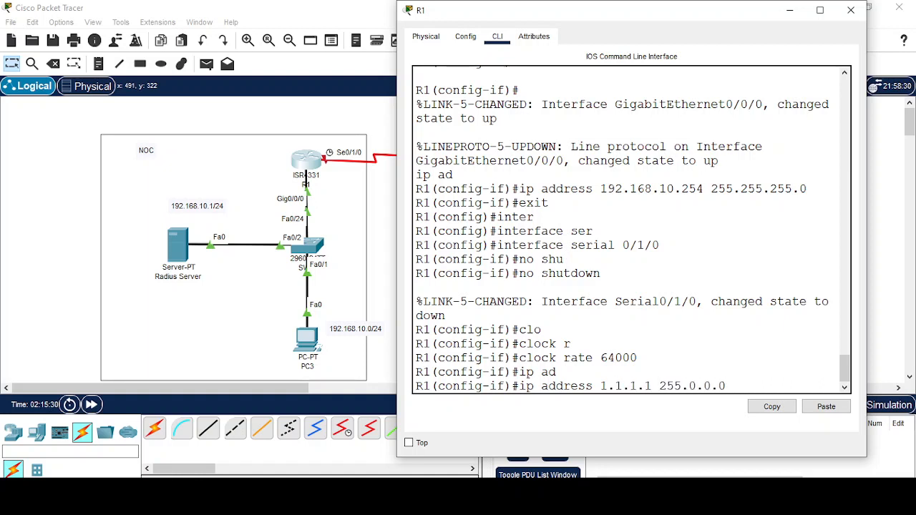
pyautogui.write('0.0')
pyautogui.press('Return')
pyautogui.write('exit')
pyautogui.press('Return')
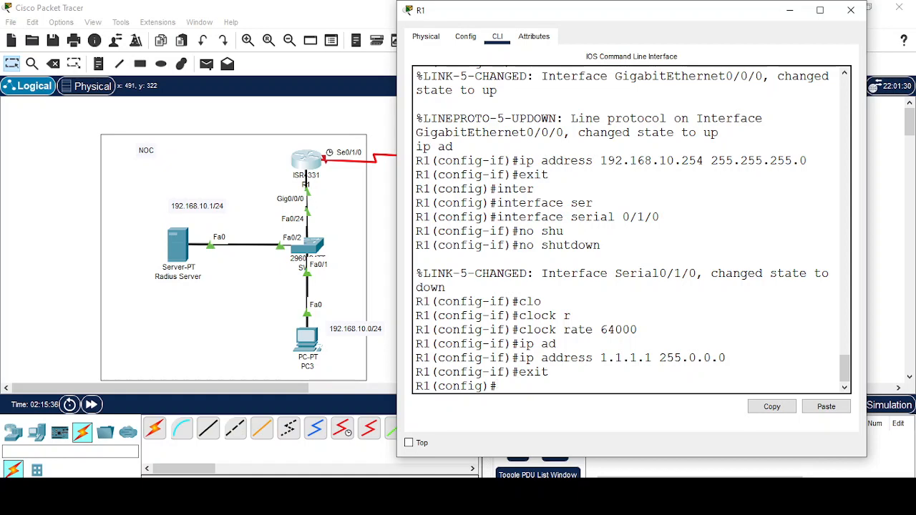
# Start OSPF process 1 on R1 and advertise 1.0.0.0 0.255.255.255 in area 0.
pyautogui.click(790, 10)
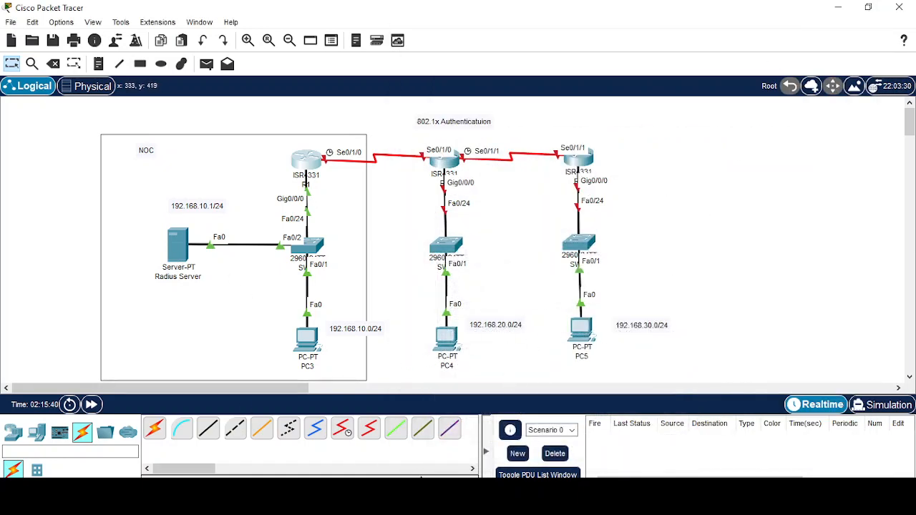
pyautogui.click(529, 469)
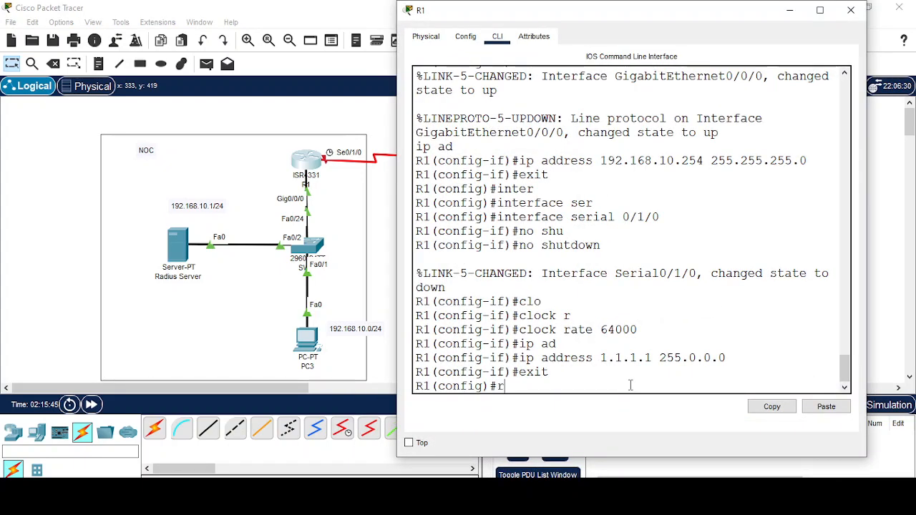
pyautogui.write('outer')
pyautogui.press('Tab')
pyautogui.write('os')
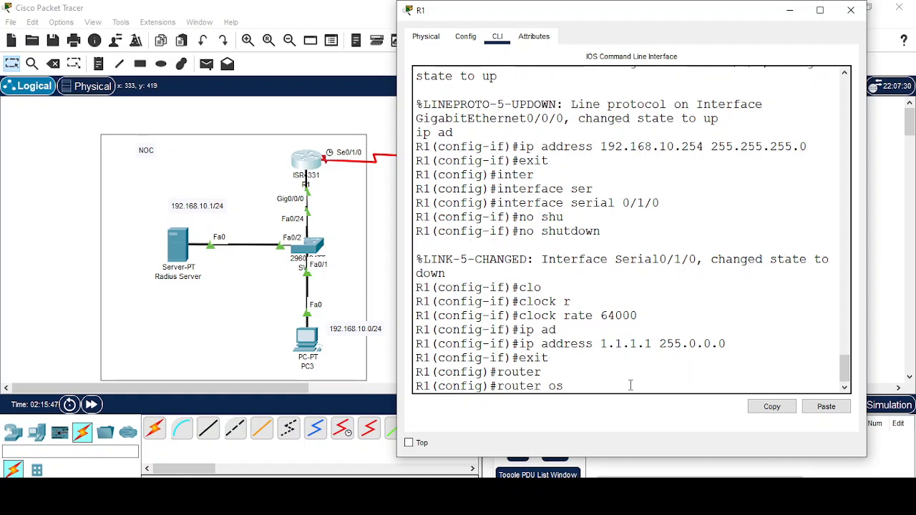
pyautogui.press('Tab')
pyautogui.write('1')
pyautogui.press('Return')
pyautogui.write('net')
pyautogui.press('Tab')
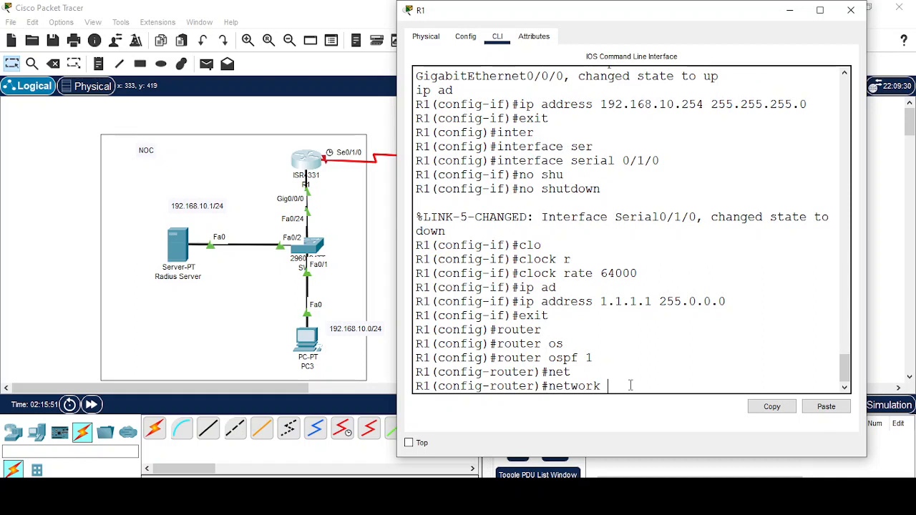
pyautogui.write('1.0.0.0 0.25')
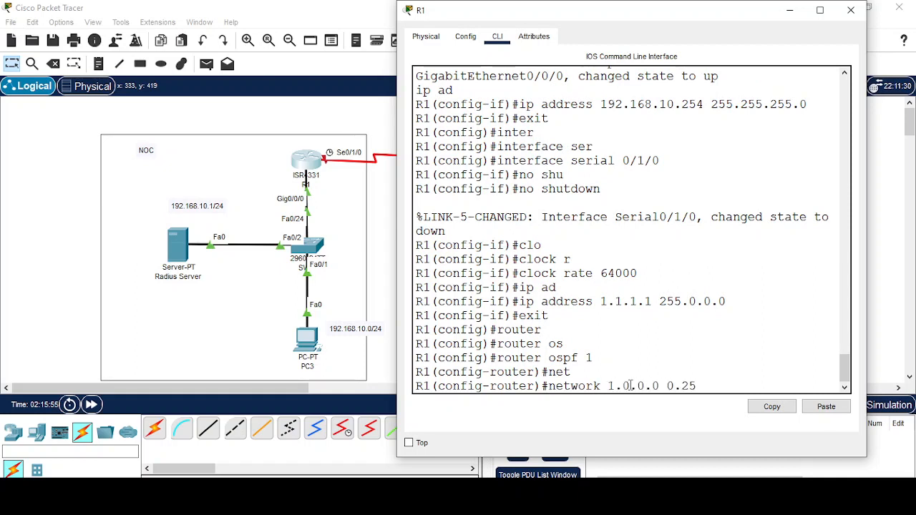
pyautogui.write('5.255.255')
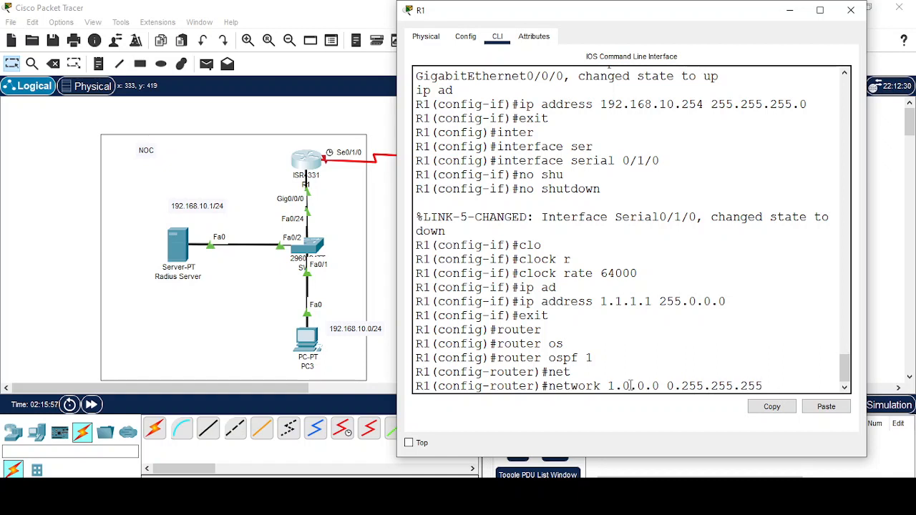
pyautogui.write(' ar')
pyautogui.press('Tab')
pyautogui.write('0')
pyautogui.press('Return')
# Advertise 192.168.10.0 0.0.0.255 in OSPF area 0.
pyautogui.write('ne')
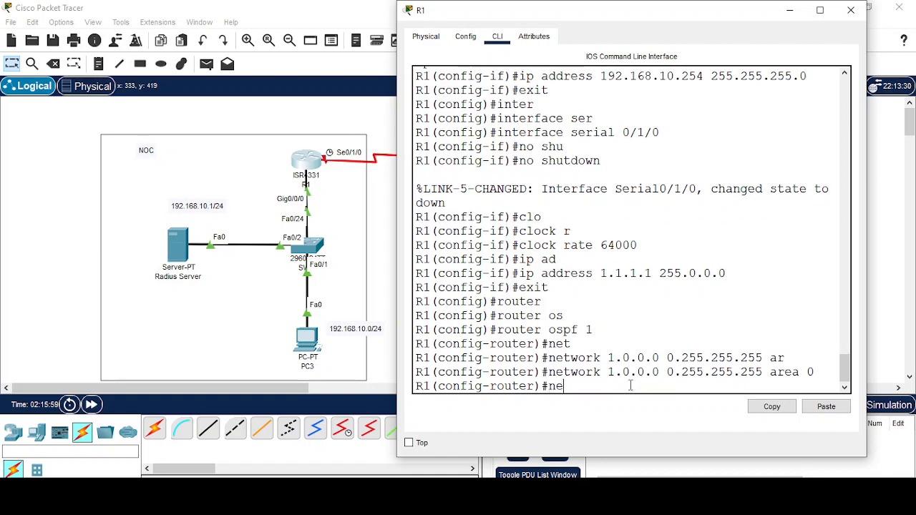
pyautogui.write('t')
pyautogui.press('Tab')
pyautogui.write('192')
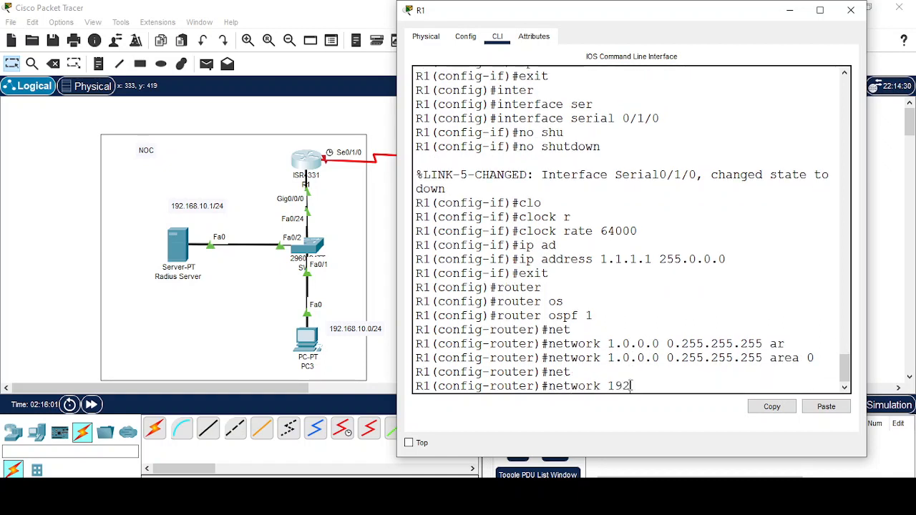
pyautogui.write('.168.10.0 0.2')
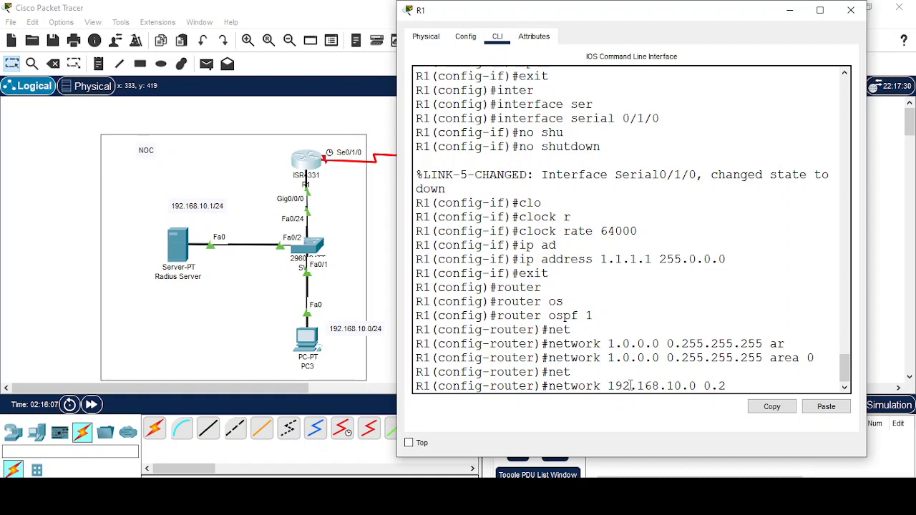
pyautogui.press('BackSpace')
pyautogui.write('0.0.255 ar')
pyautogui.press('Tab')
pyautogui.press('Return')
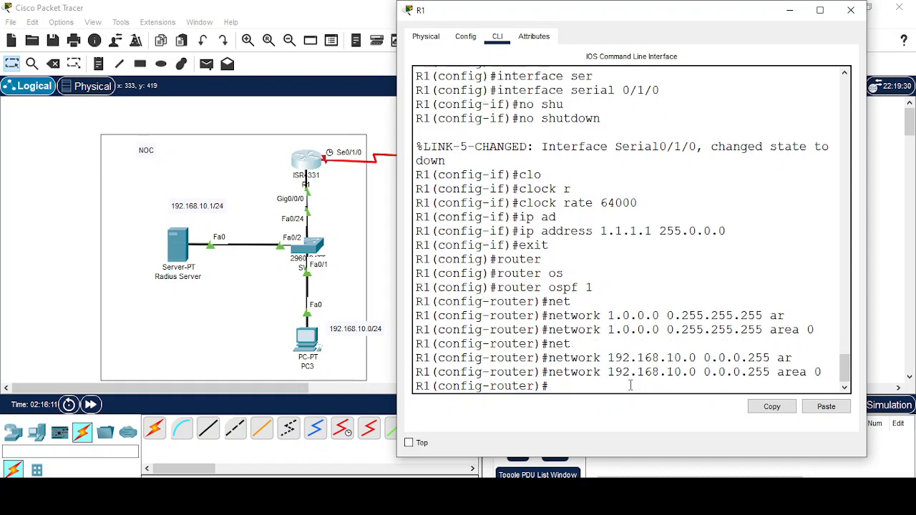
pyautogui.write('exit')
pyautogui.press('Return')
pyautogui.press('Return')
pyautogui.press('Return')
pyautogui.press('Return')
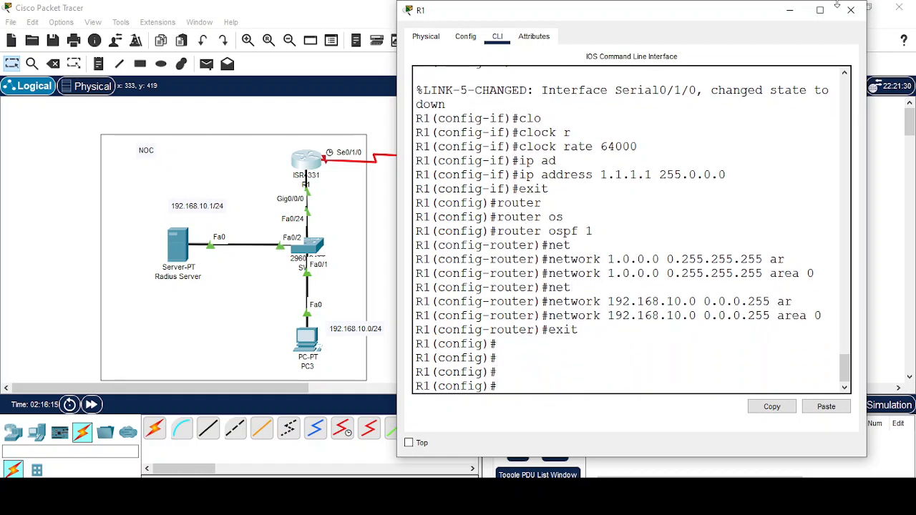
# Open the middle switch's command line and set its hostname to SW-2.
pyautogui.click(789, 10)
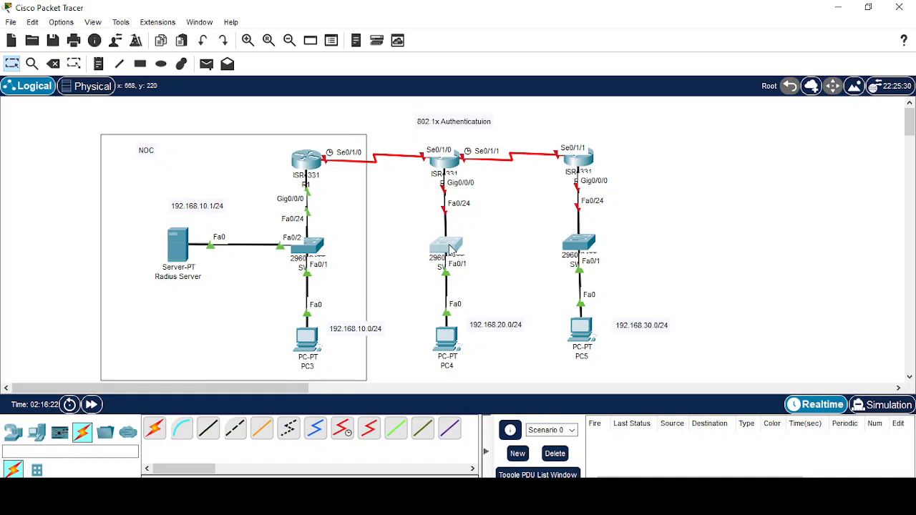
pyautogui.click(449, 247)
pyautogui.click(323, 42)
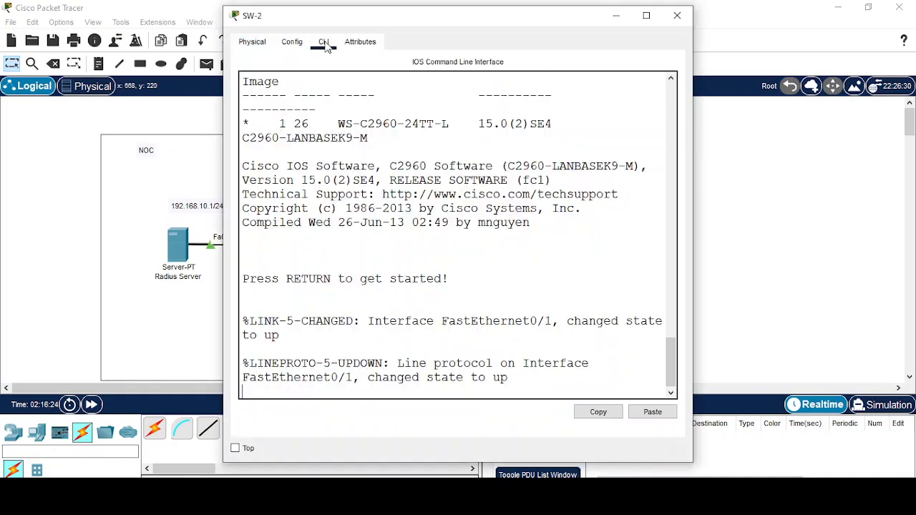
pyautogui.press('Return')
pyautogui.press('Return')
pyautogui.press('Return')
pyautogui.press('Return')
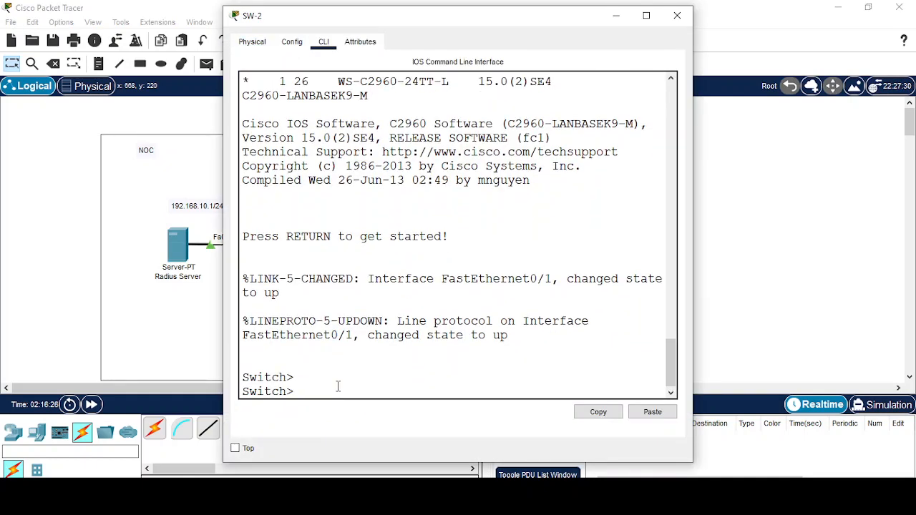
pyautogui.write('en')
pyautogui.press('Tab')
pyautogui.press('Return')
pyautogui.press('Return')
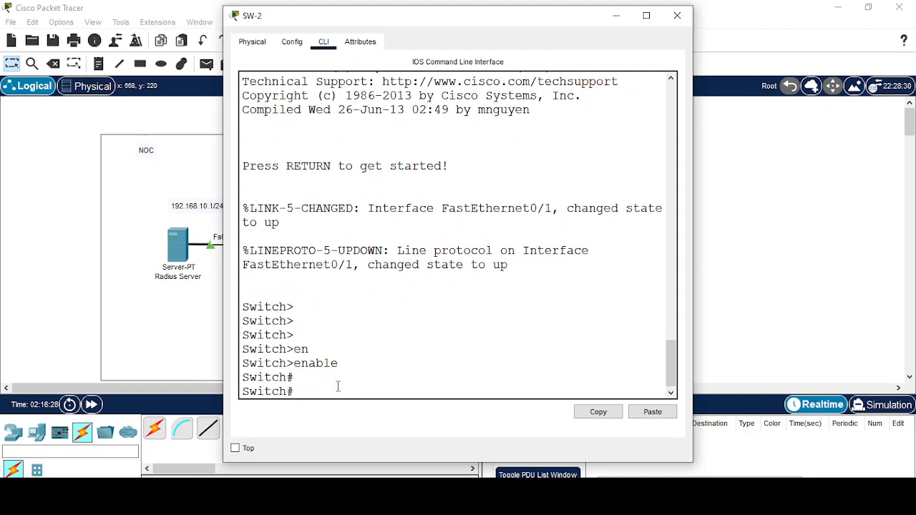
pyautogui.write('config t')
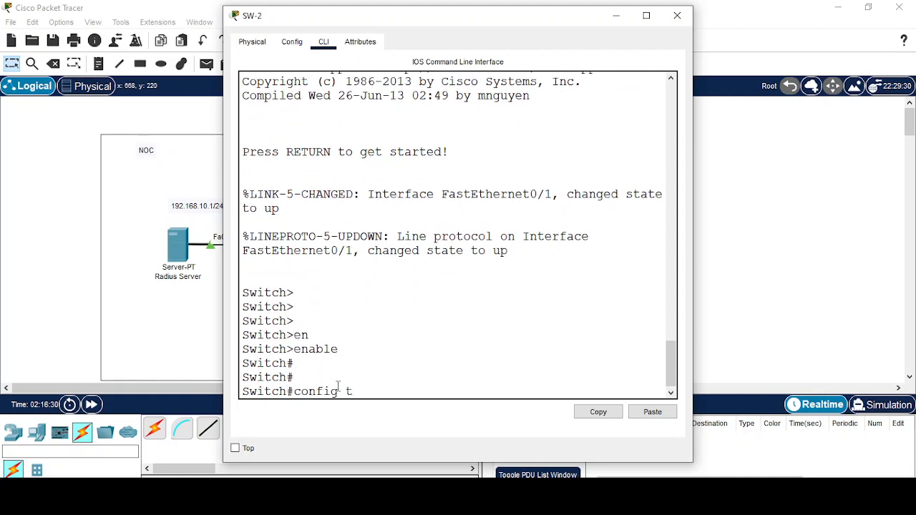
pyautogui.press('Return')
pyautogui.press('Return')
pyautogui.press('Return')
pyautogui.write('ho')
pyautogui.press('Tab')
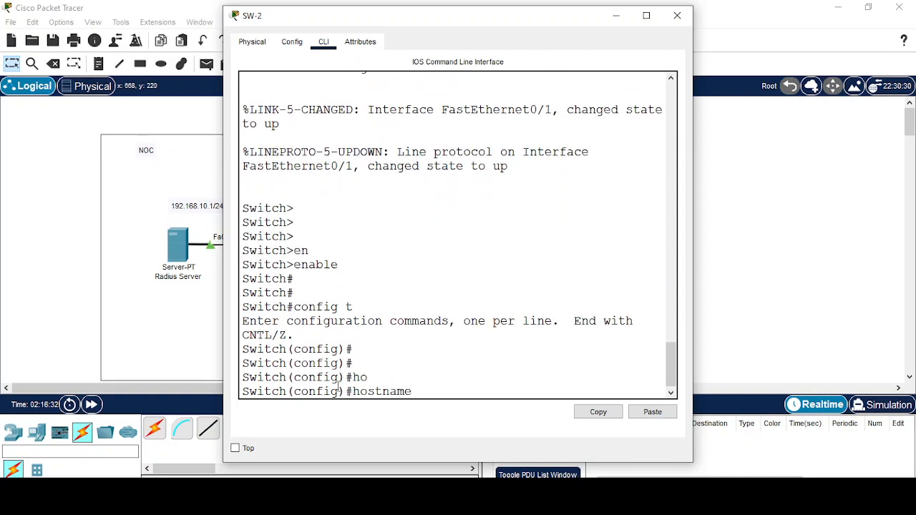
pyautogui.write('SW-2')
pyautogui.press('Return')
pyautogui.press('Return')
pyautogui.press('Return')
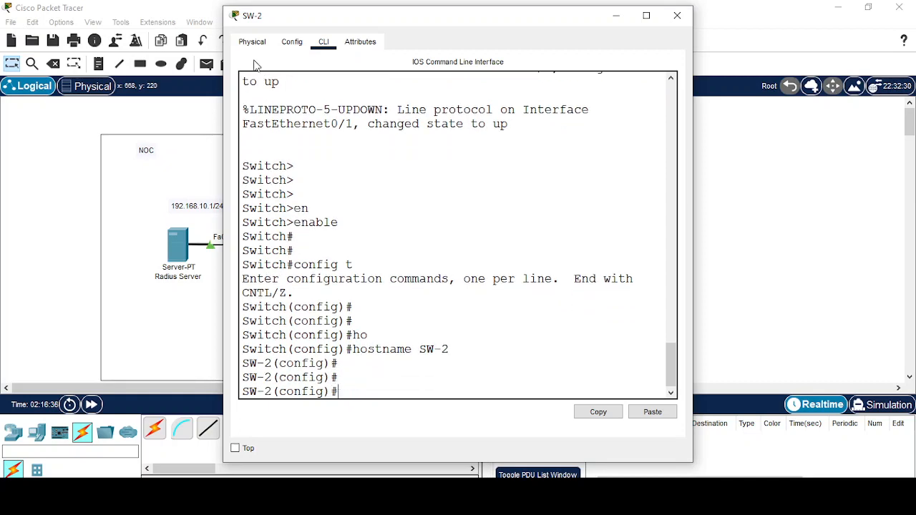
# Enable interface VLAN 1 with no shutdown and address 192.168.20.1 255.255.255.0.
pyautogui.moveTo(358, 16); pyautogui.dragTo(441, 10)
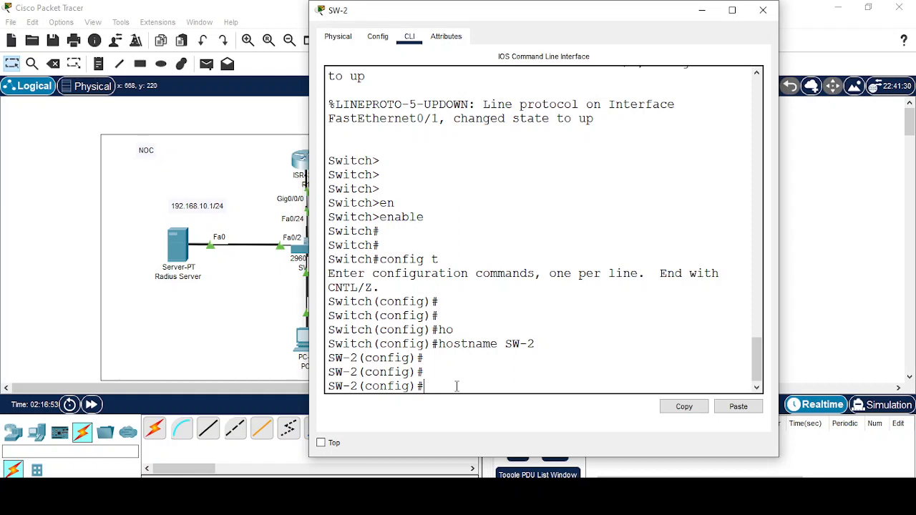
pyautogui.write('inter')
pyautogui.press('Tab')
pyautogui.write('v')
pyautogui.press('Tab')
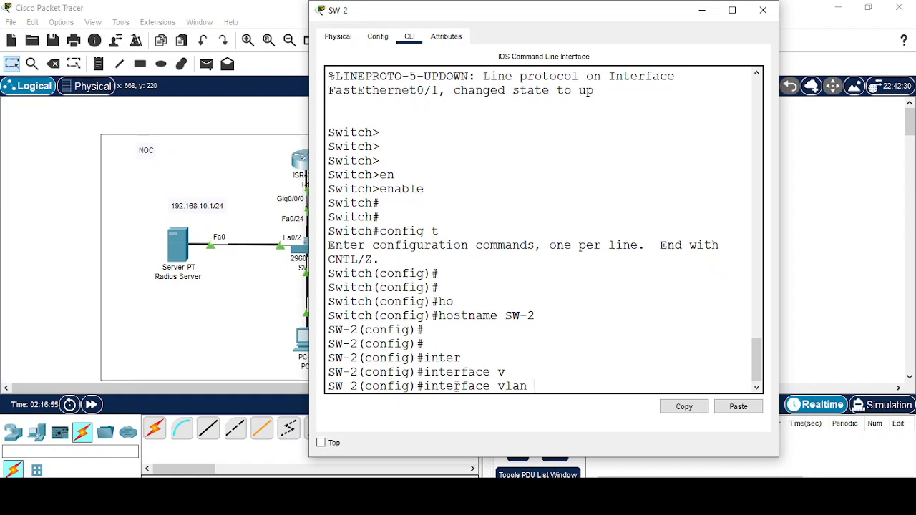
pyautogui.write('1')
pyautogui.press('Return')
pyautogui.press('Return')
pyautogui.press('Return')
pyautogui.write('no s')
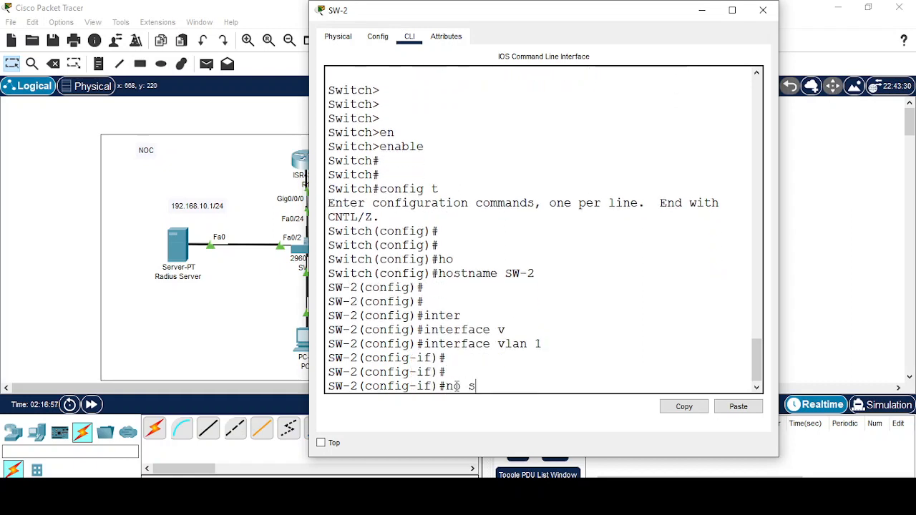
pyautogui.write('hu')
pyautogui.press('Tab')
pyautogui.press('Return')
pyautogui.press('Return')
pyautogui.press('Return')
pyautogui.write('ip ad')
pyautogui.press('Tab')
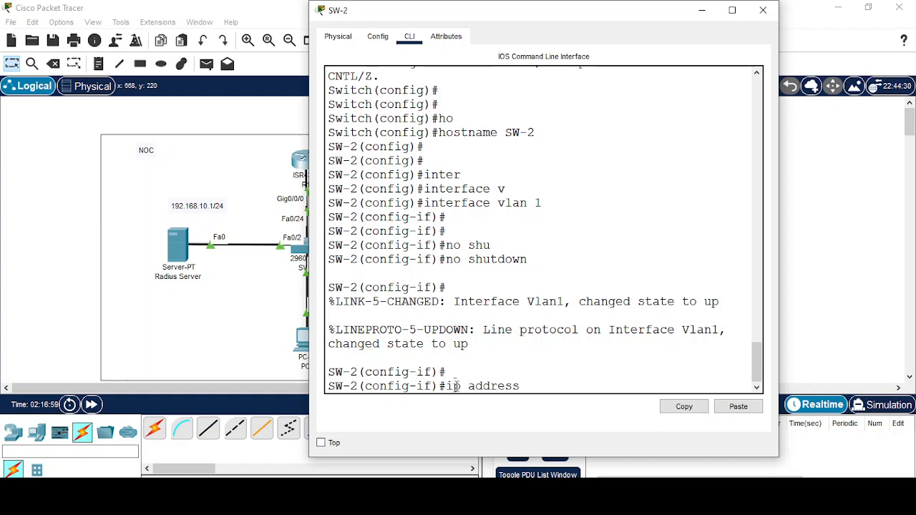
pyautogui.write('192.168')
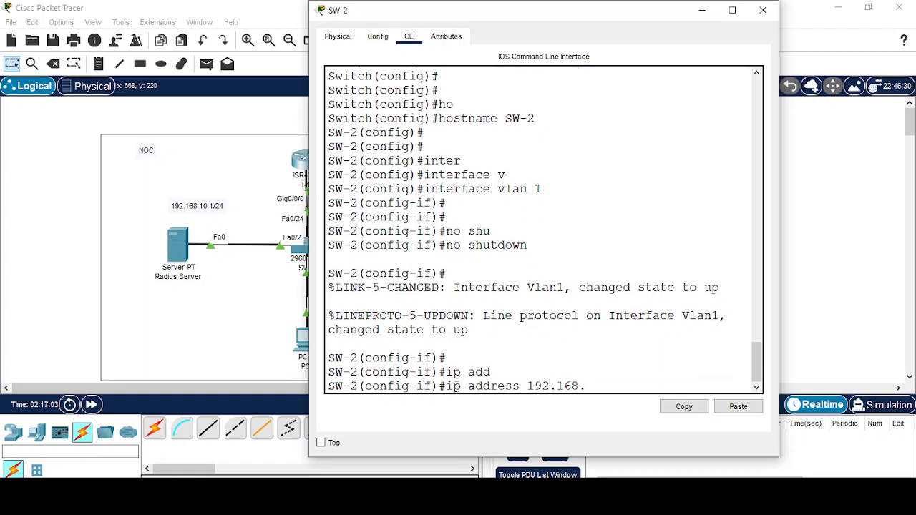
pyautogui.write('.1')
pyautogui.write('20.1')
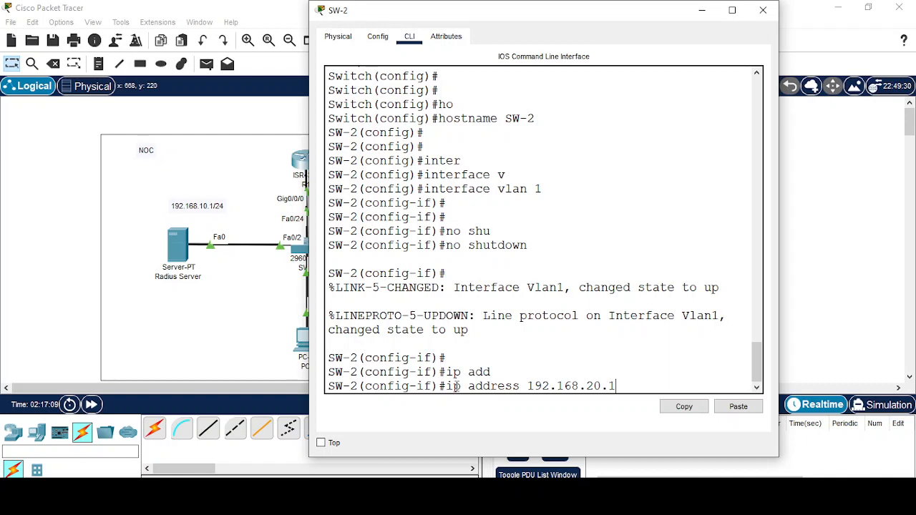
pyautogui.write(' 255.')
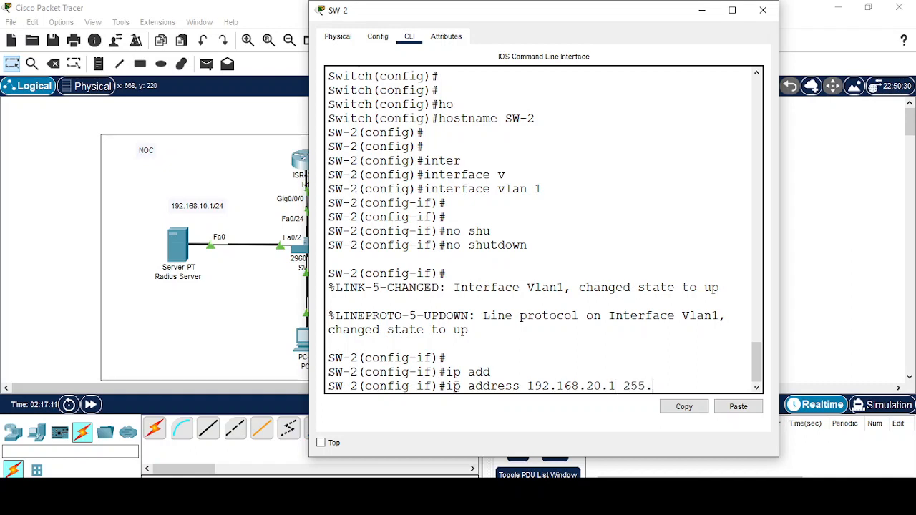
pyautogui.write('255.255.0')
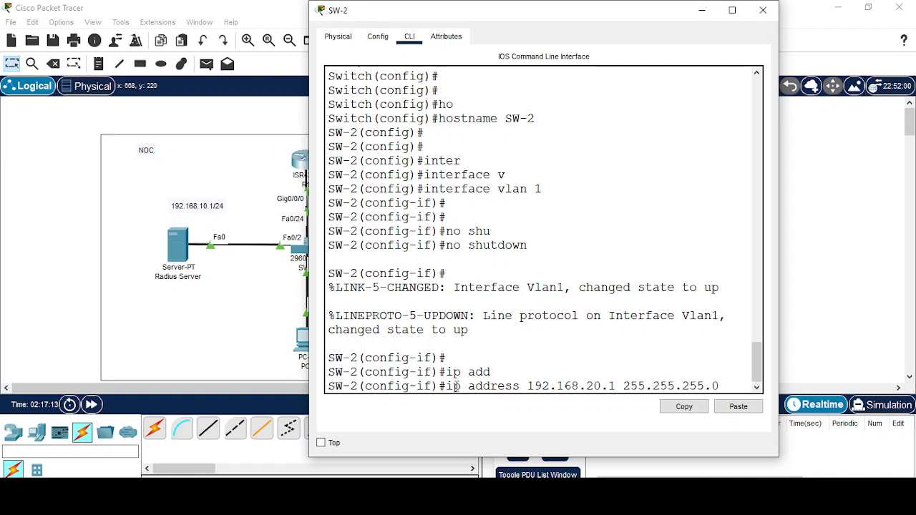
pyautogui.press('Return')
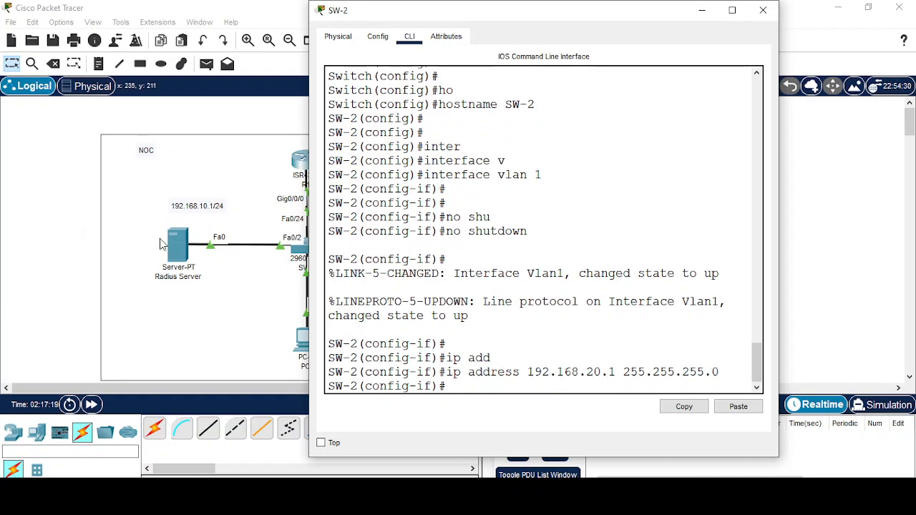
pyautogui.click(182, 251)
pyautogui.click(182, 250)
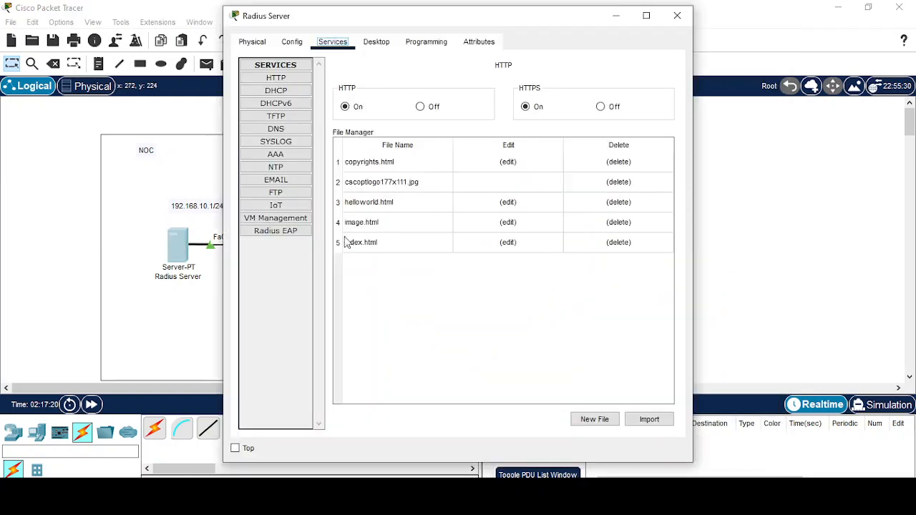
pyautogui.click(275, 156)
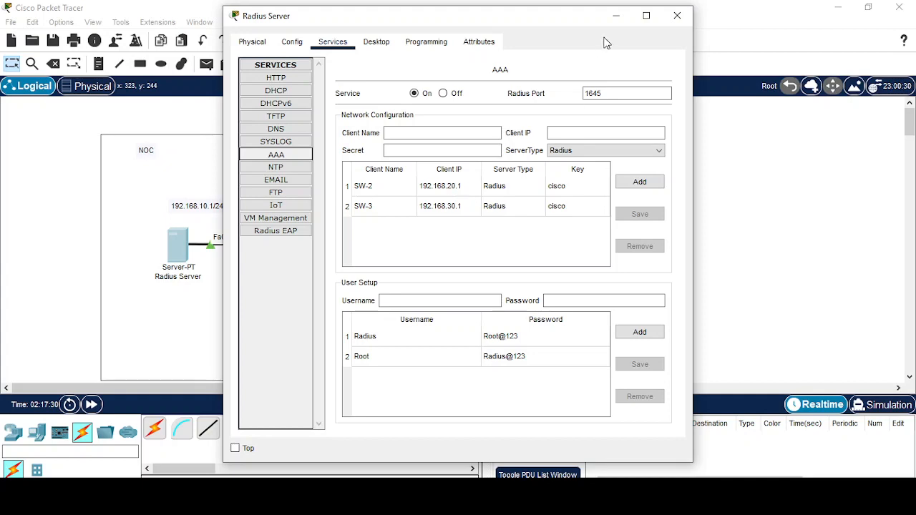
pyautogui.click(616, 17)
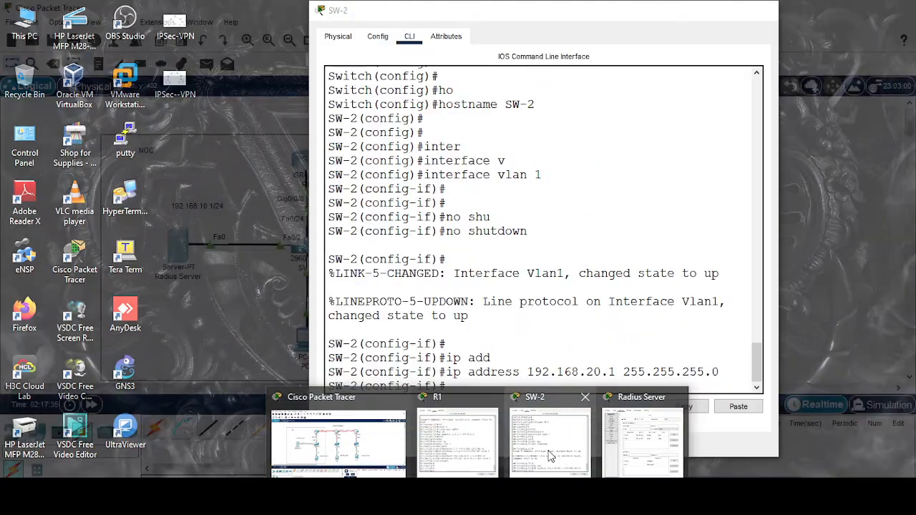
# Set SW-2's default gateway to 192.168.20.254.
pyautogui.click(514, 411)
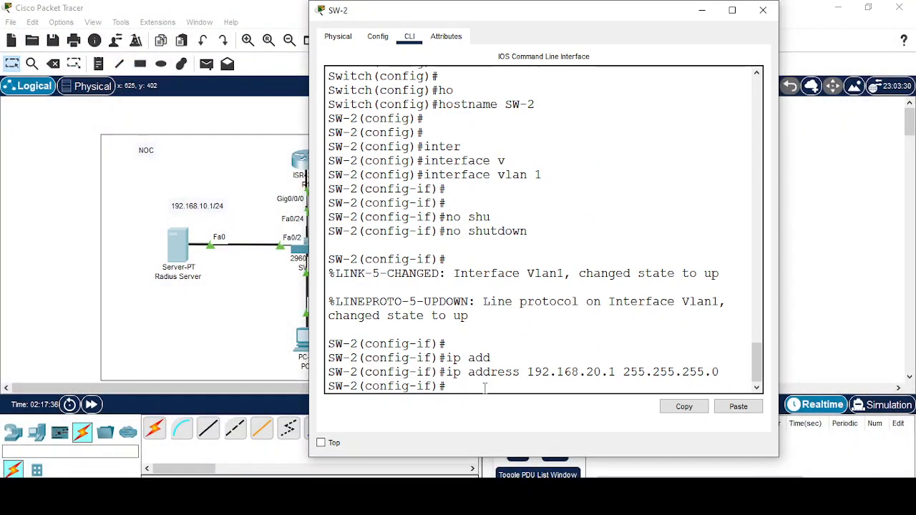
pyautogui.write('exit')
pyautogui.press('Return')
pyautogui.write('ip de')
pyautogui.press('Tab')
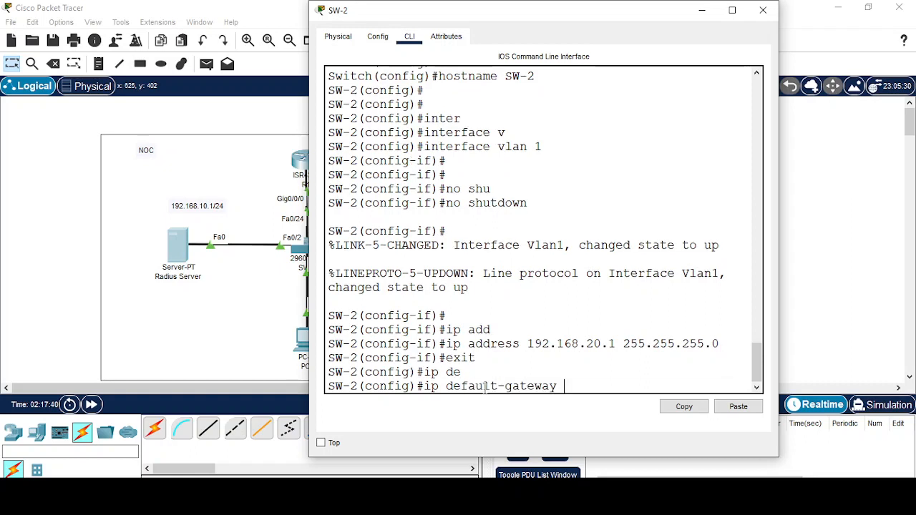
pyautogui.write('192.168.20.254')
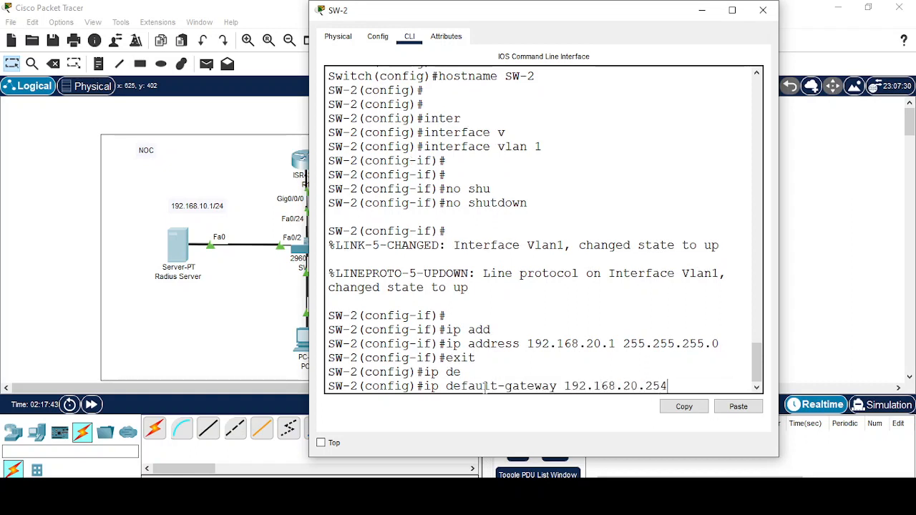
pyautogui.press('Return')
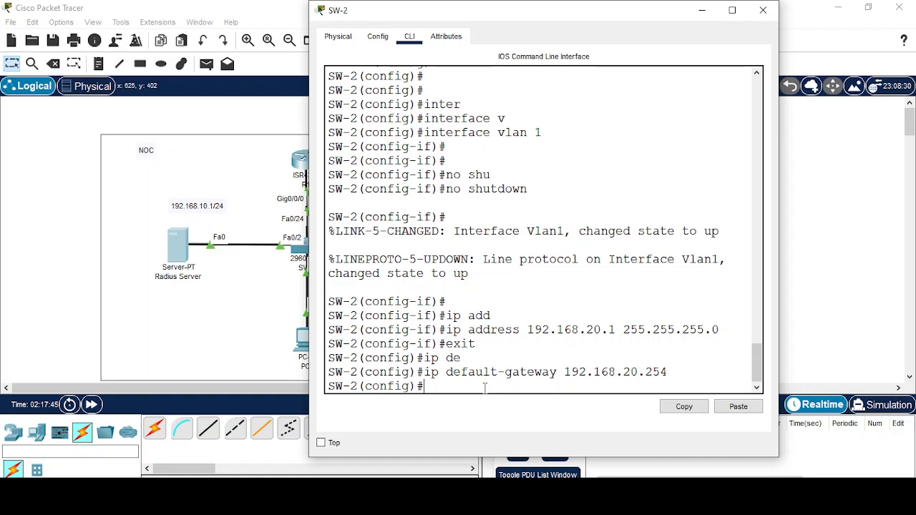
# Select interface range FastEthernet 0/1-24 and set it to switchport mode access.
pyautogui.write('inter')
pyautogui.press('Tab')
pyautogui.write('r')
pyautogui.press('Tab')
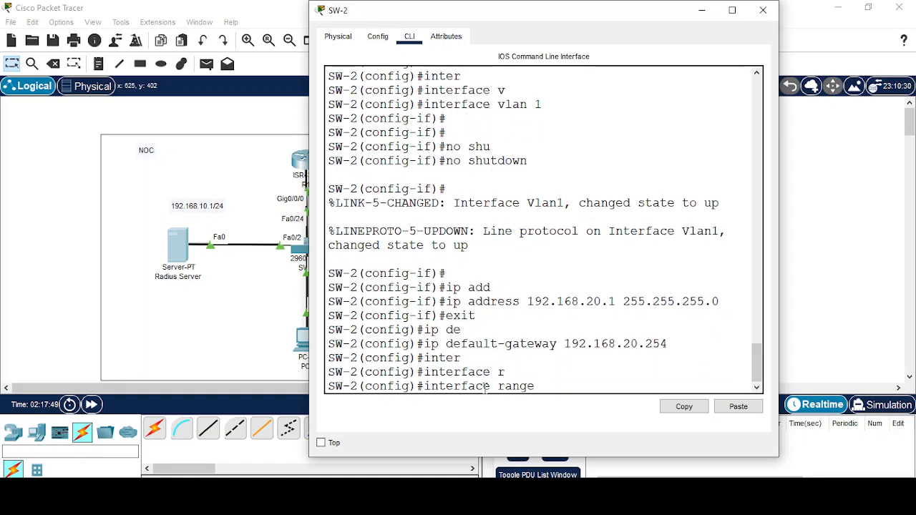
pyautogui.write('f')
pyautogui.press('Tab')
pyautogui.write('0/1')
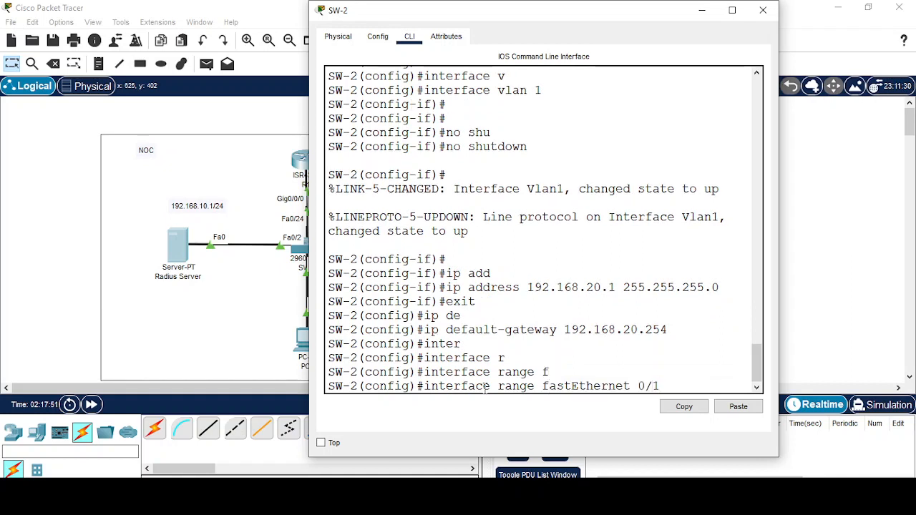
pyautogui.write('-24')
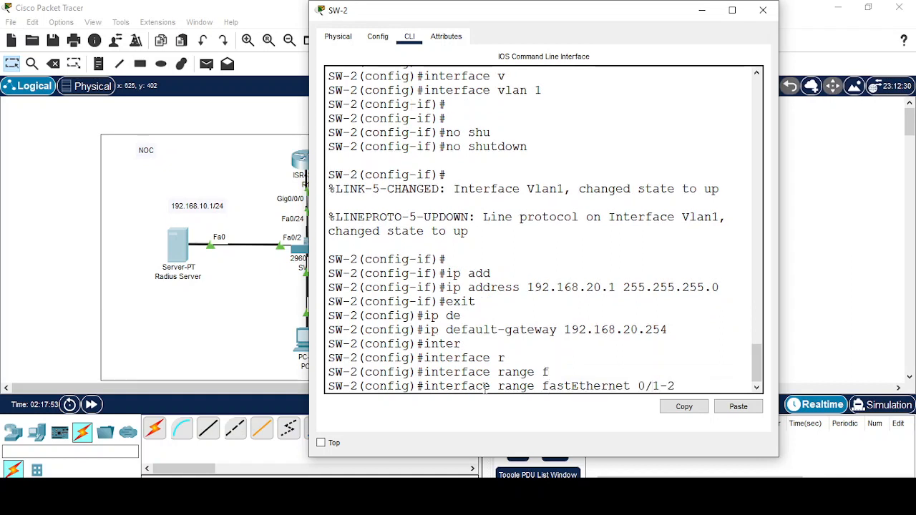
pyautogui.press('Return')
pyautogui.write('sw')
pyautogui.press('Tab')
pyautogui.write('mo')
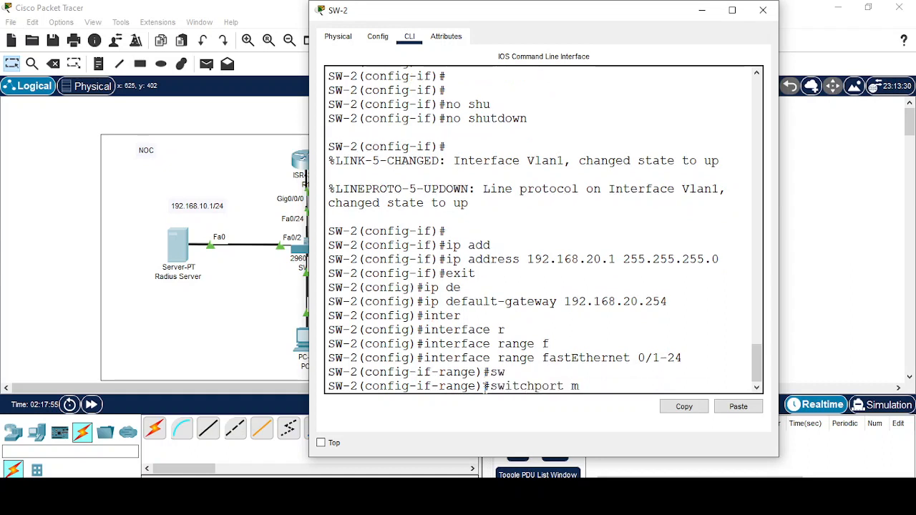
pyautogui.press('Tab')
pyautogui.write('ac')
pyautogui.press('Tab')
pyautogui.press('Return')
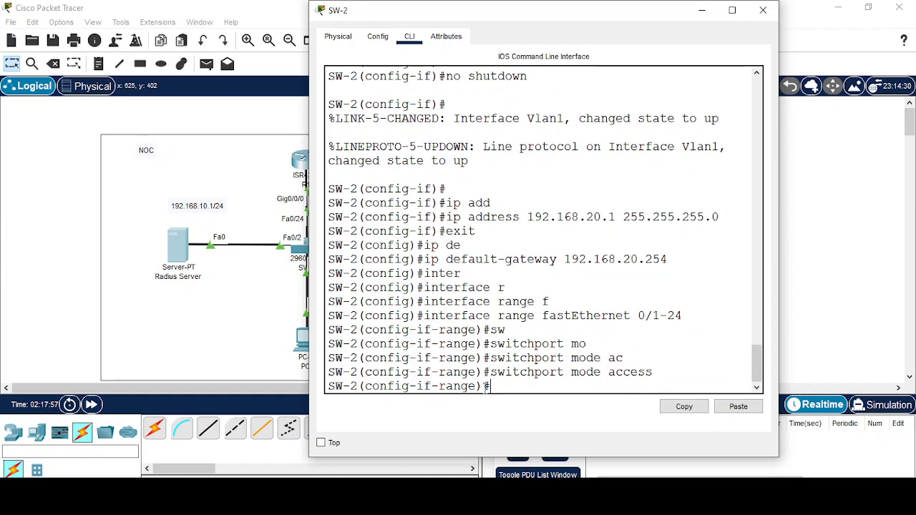
# Assign ports FastEthernet 0/1-24 to access VLAN 1.
pyautogui.write('sw')
pyautogui.press('Tab')
pyautogui.write('ac')
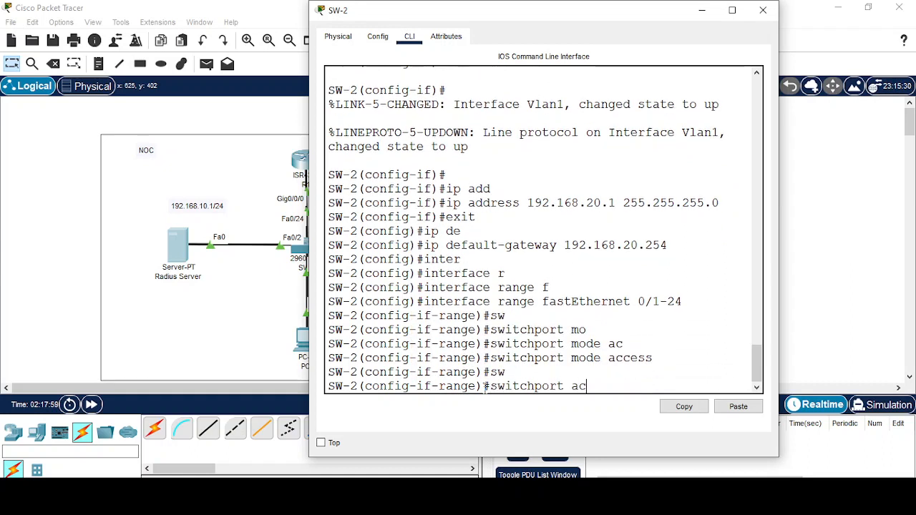
pyautogui.press('Tab')
pyautogui.write('v')
pyautogui.press('Tab')
pyautogui.write('1')
pyautogui.press('Return')
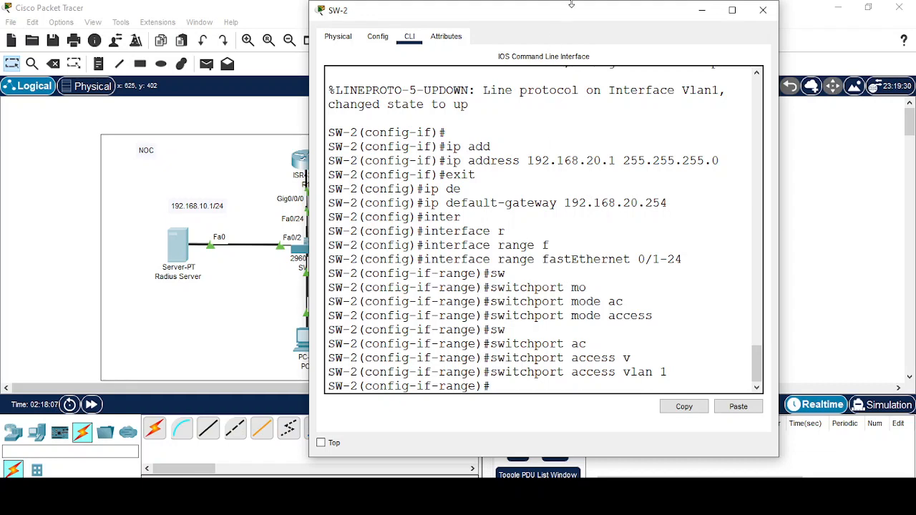
# Open R2's command line, decline the setup dialog, and enter global configuration mode.
pyautogui.click(700, 11)
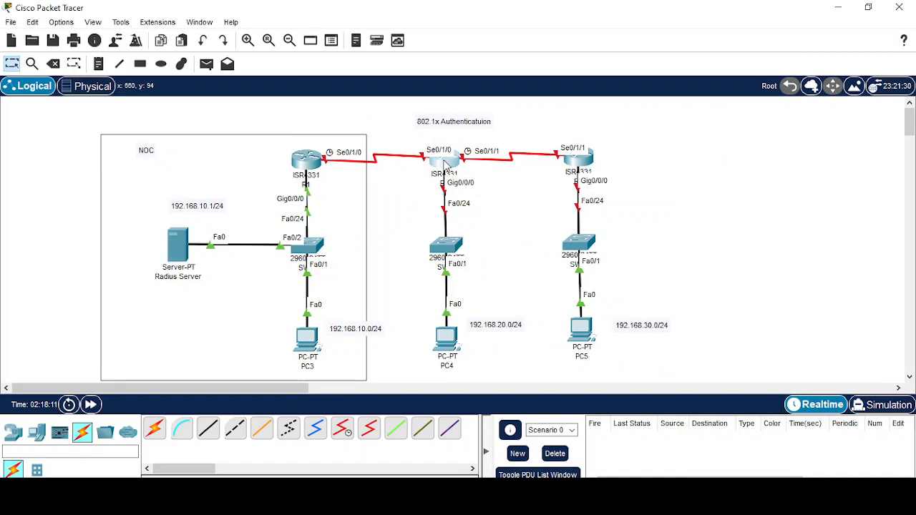
pyautogui.click(445, 163)
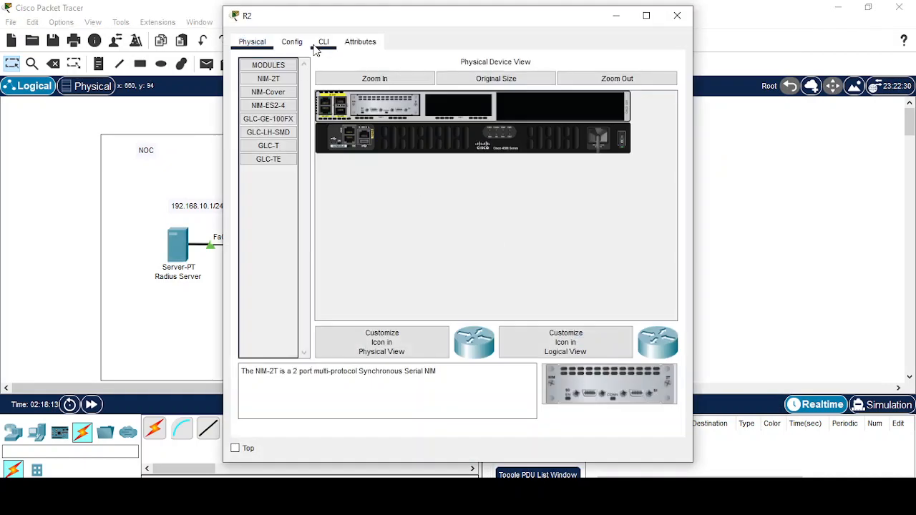
pyautogui.click(322, 43)
pyautogui.write('no')
pyautogui.press('Return')
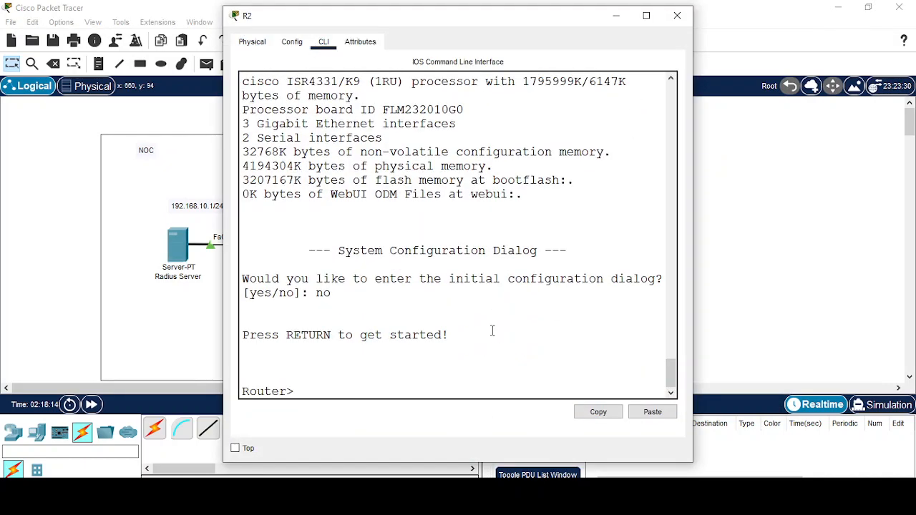
pyautogui.press('Return')
pyautogui.write('en')
pyautogui.press('Return')
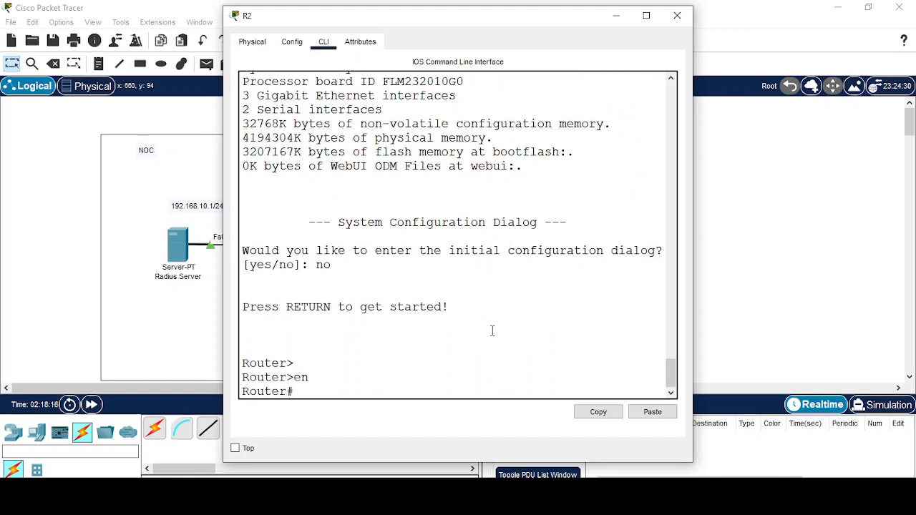
pyautogui.write('config t')
pyautogui.press('Return')
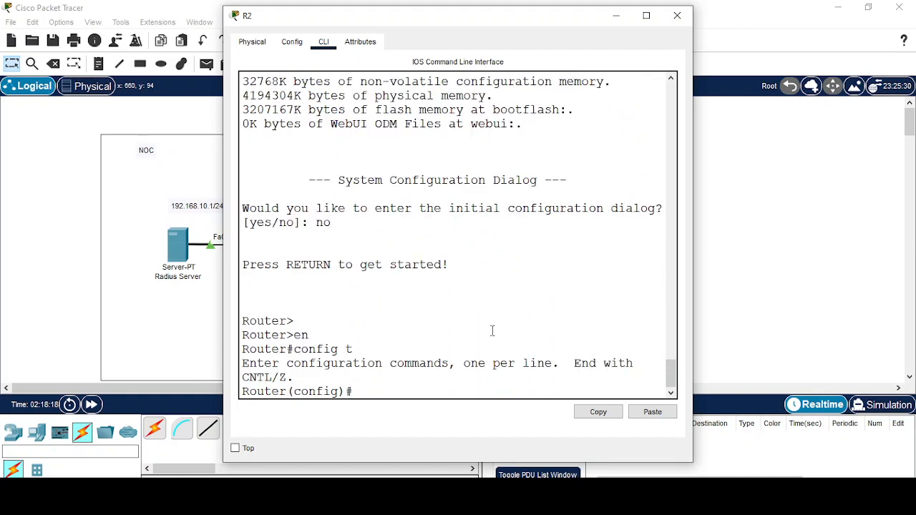
# Set the router's hostname to R2 and begin an interface serial command.
pyautogui.press('Return')
pyautogui.write('ho')
pyautogui.press('Tab')
pyautogui.write('R')
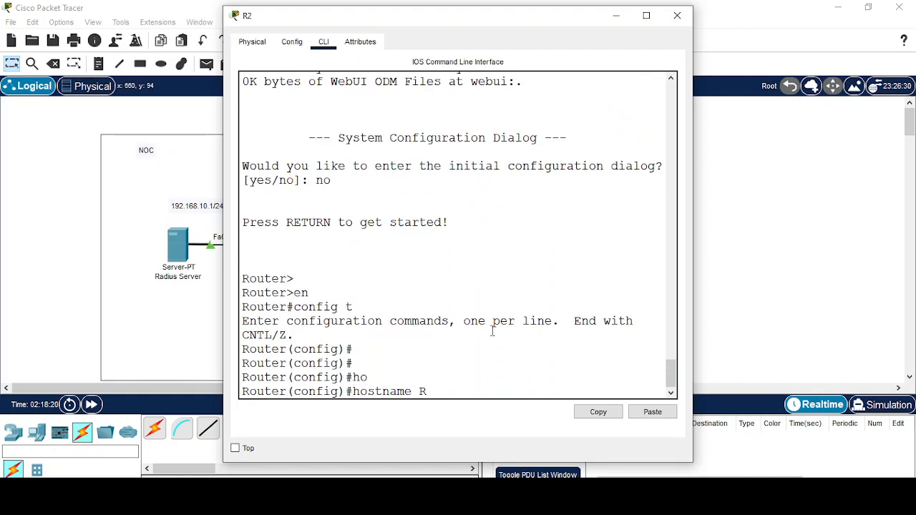
pyautogui.write('2')
pyautogui.press('Return')
pyautogui.press('Return')
pyautogui.press('Return')
pyautogui.press('Return')
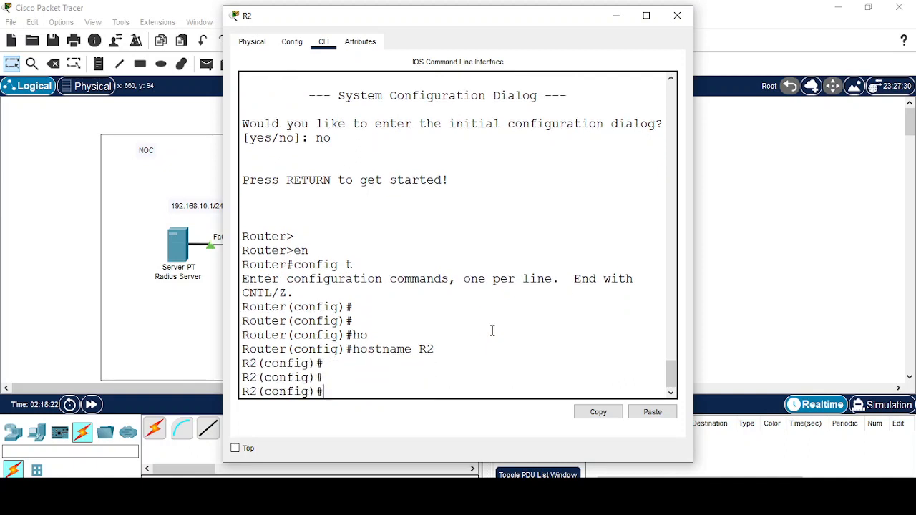
pyautogui.write('inter')
pyautogui.press('Tab')
pyautogui.write('ser')
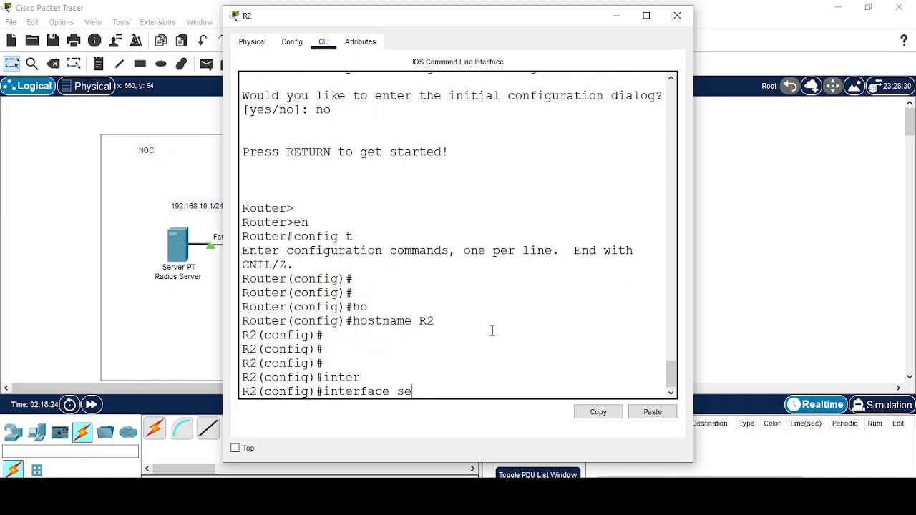
pyautogui.press('Tab')
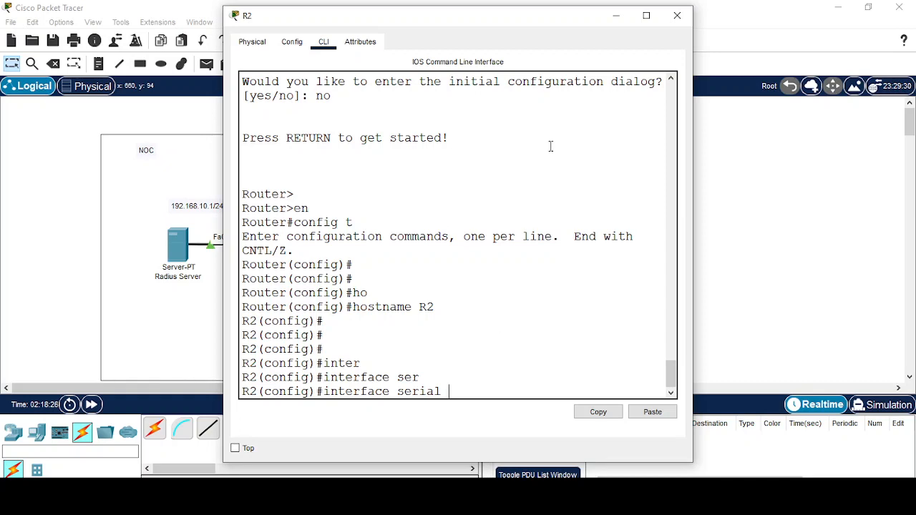
pyautogui.moveTo(511, 20); pyautogui.dragTo(799, 207)
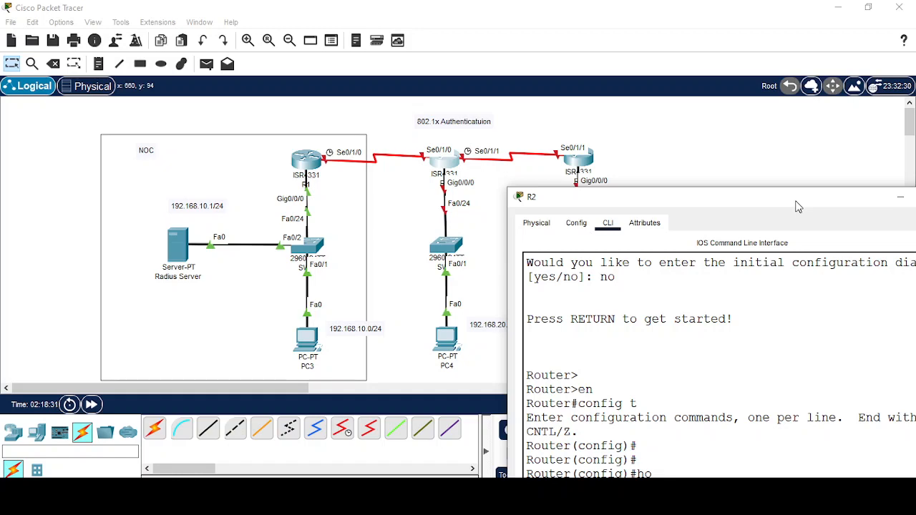
pyautogui.moveTo(799, 207)
pyautogui.mouseDown()
pyautogui.moveTo(798, 180)
pyautogui.moveTo(798, 212)
pyautogui.mouseUp()
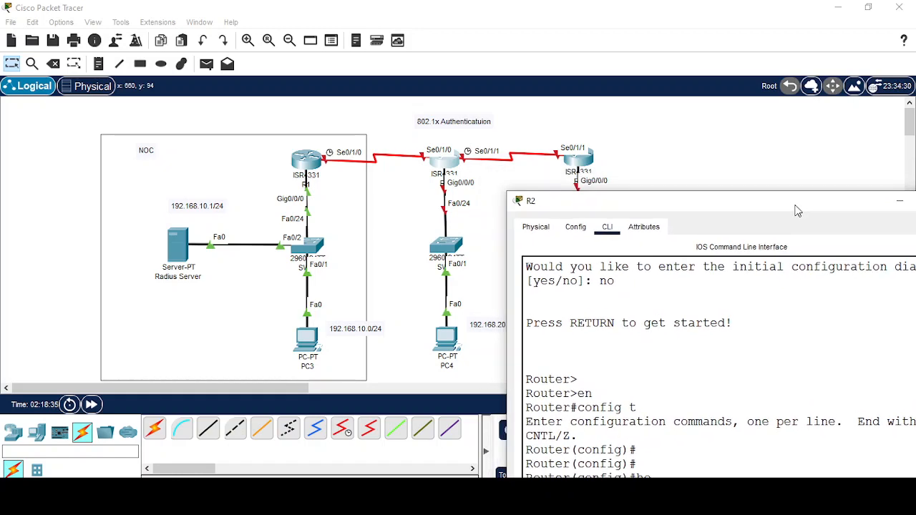
pyautogui.moveTo(797, 208); pyautogui.dragTo(667, 29)
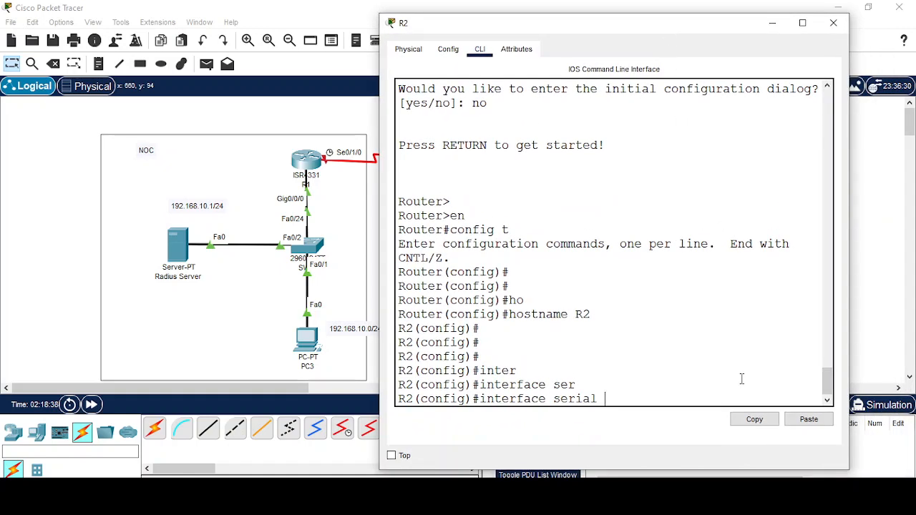
# Enable Serial0/1/0 with address 1.1.1.2 255.0.0.0.
pyautogui.write('0/1/0')
pyautogui.press('Return')
pyautogui.press('Return')
pyautogui.write('no ')
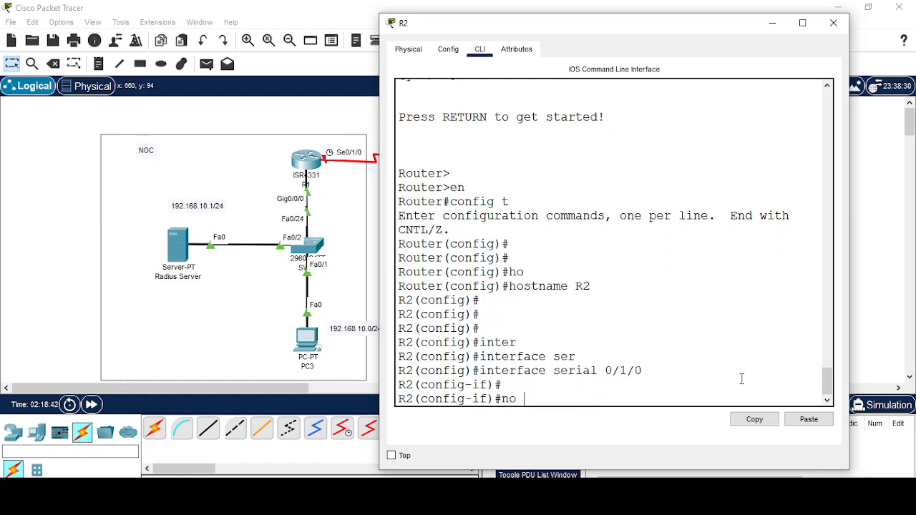
pyautogui.write('shu')
pyautogui.press('Tab')
pyautogui.press('Return')
pyautogui.write('ip add')
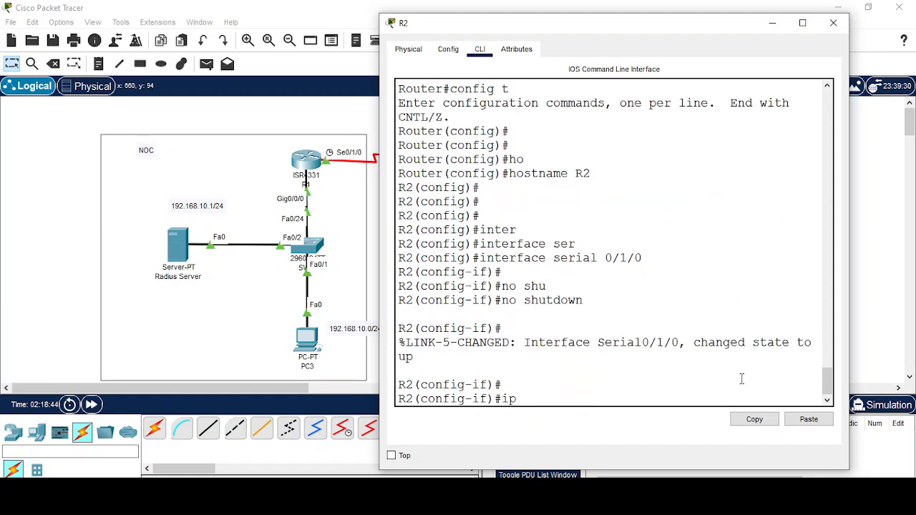
pyautogui.press('Tab')
pyautogui.write('1')
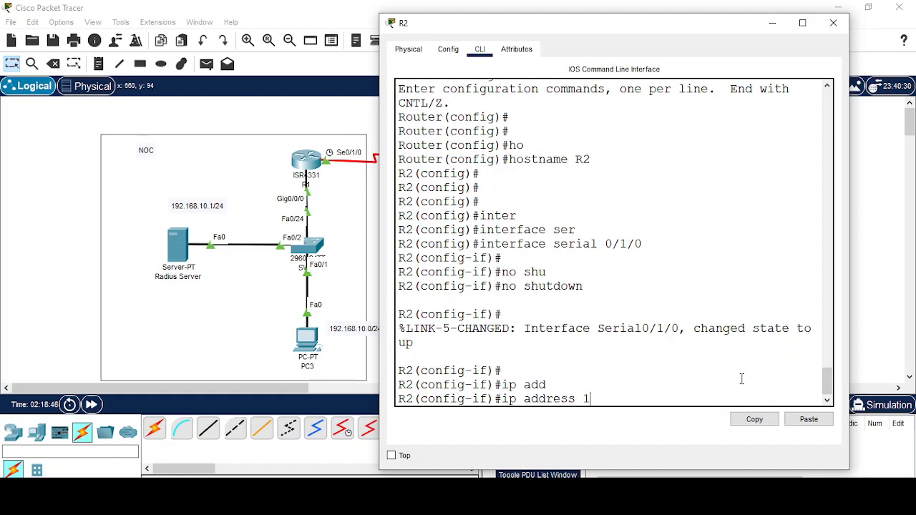
pyautogui.write('.1.1.2 255.0.0.0')
pyautogui.press('Return')
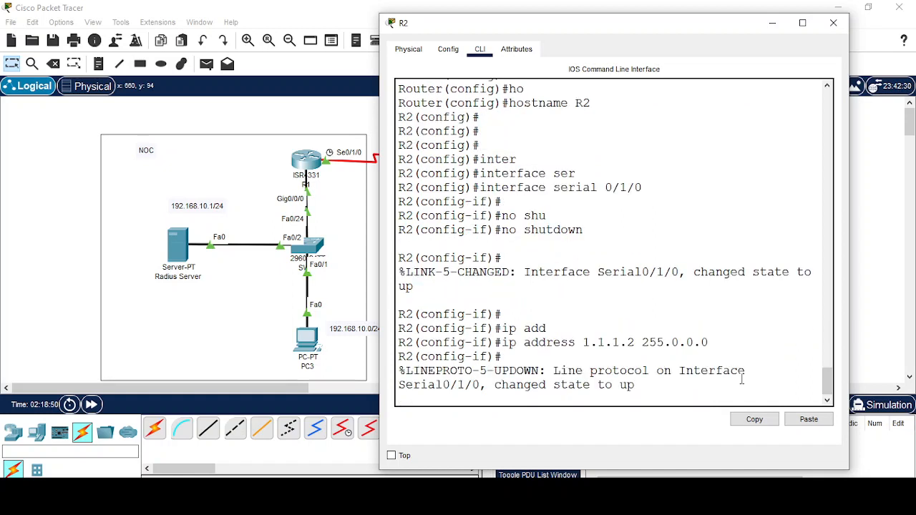
pyautogui.press('Return')
pyautogui.press('Return')
pyautogui.press('Return')
pyautogui.press('Return')
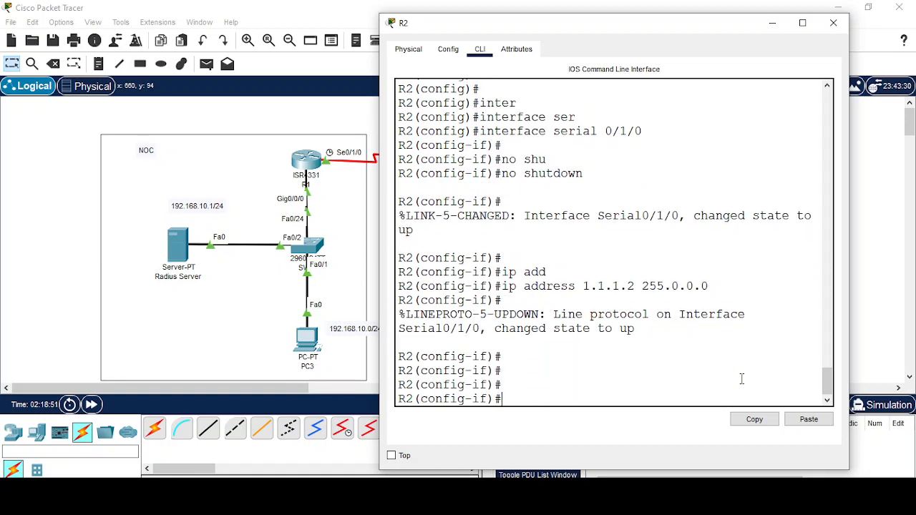
pyautogui.write('exit')
pyautogui.press('Return')
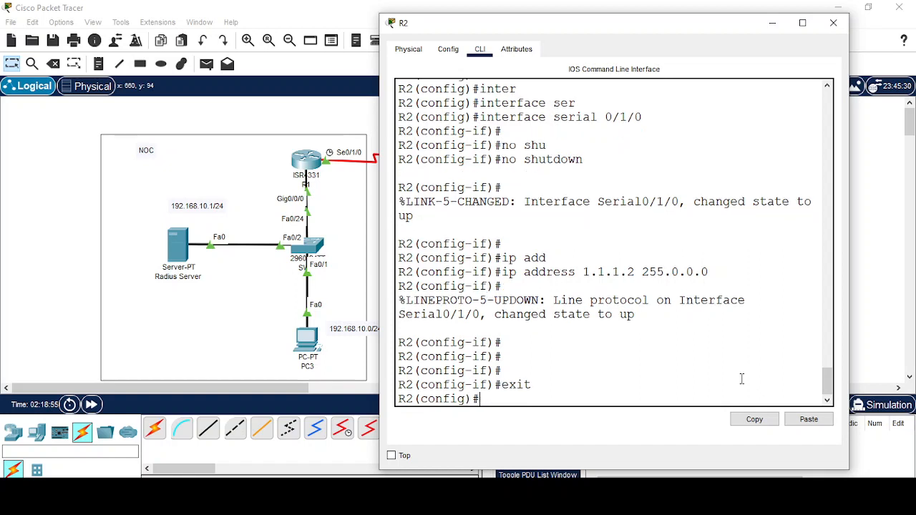
# Enable Serial0/1/1 with address 2.1.1.1 255.0.0.0 and return to global configuration.
pyautogui.write('inter')
pyautogui.press('Tab')
pyautogui.write('s')
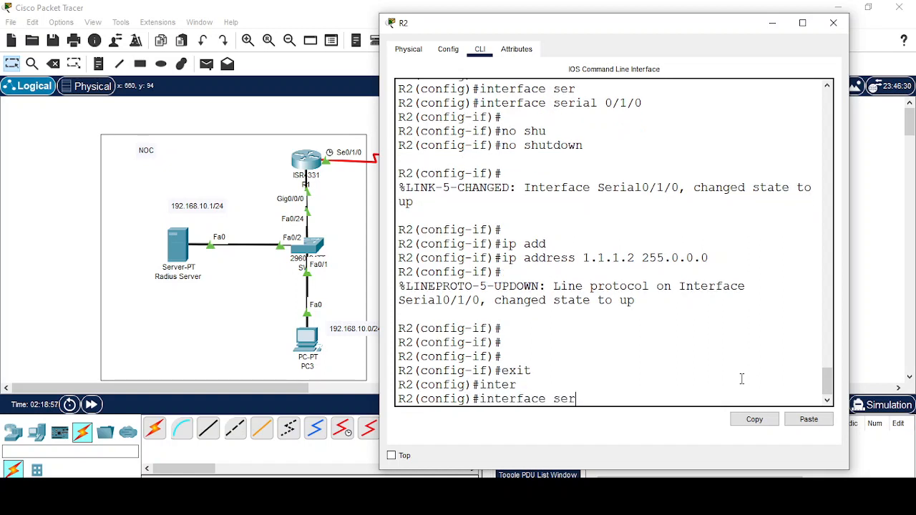
pyautogui.write('er')
pyautogui.press('Tab')
pyautogui.write('0/2/')
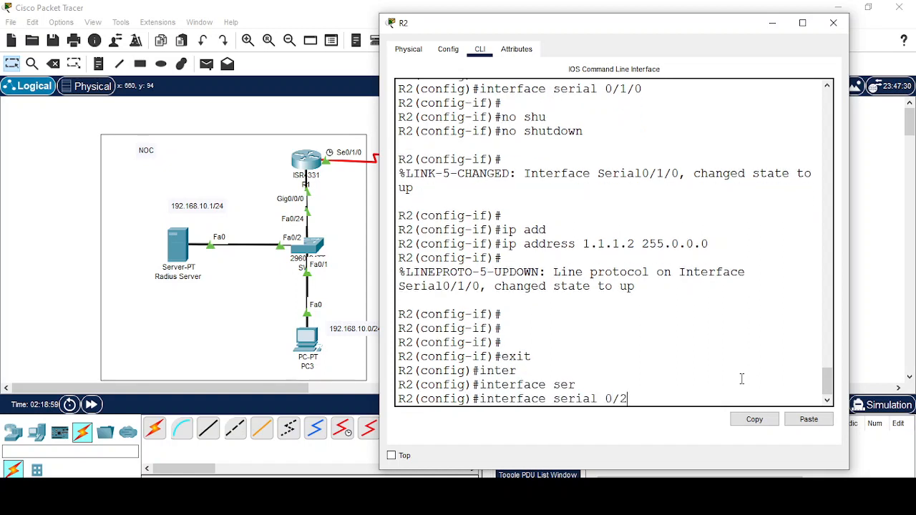
pyautogui.press('BackSpace')
pyautogui.press('BackSpace')
pyautogui.write('1/1')
pyautogui.press('Return')
pyautogui.write('no shu')
pyautogui.press('Tab')
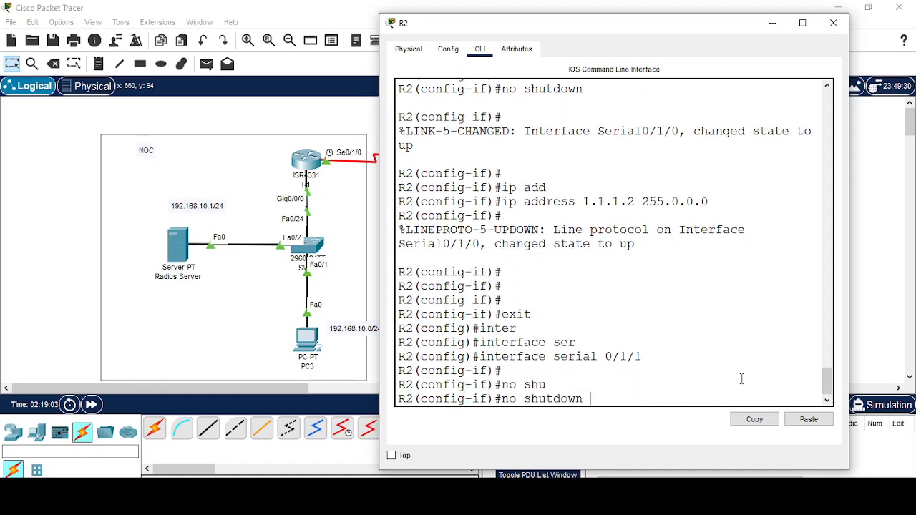
pyautogui.press('Return')
pyautogui.press('Return')
pyautogui.press('Return')
pyautogui.write('ip ad')
pyautogui.press('Tab')
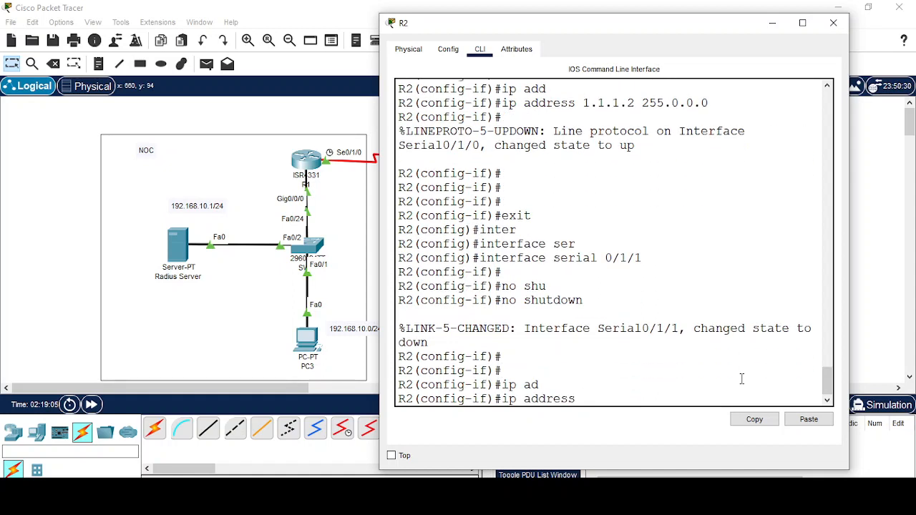
pyautogui.write('2.1.1.1 255.0.0.0')
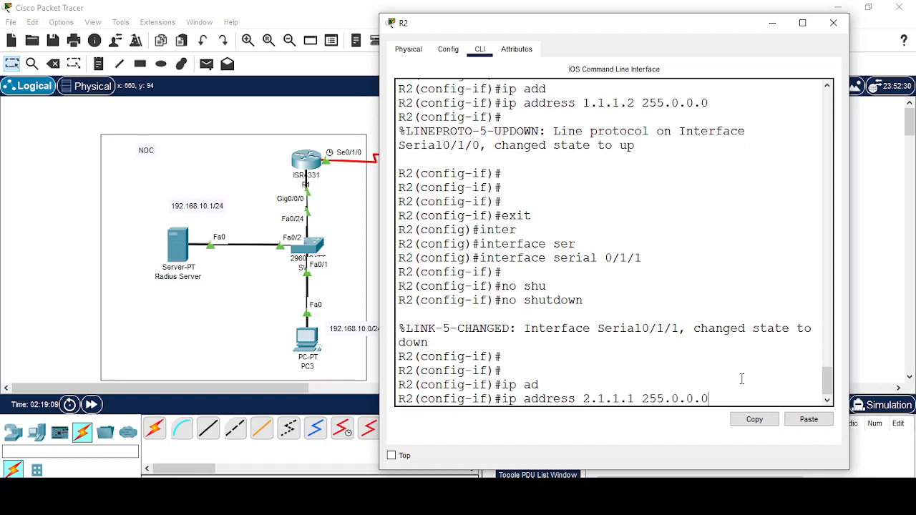
pyautogui.press('Return')
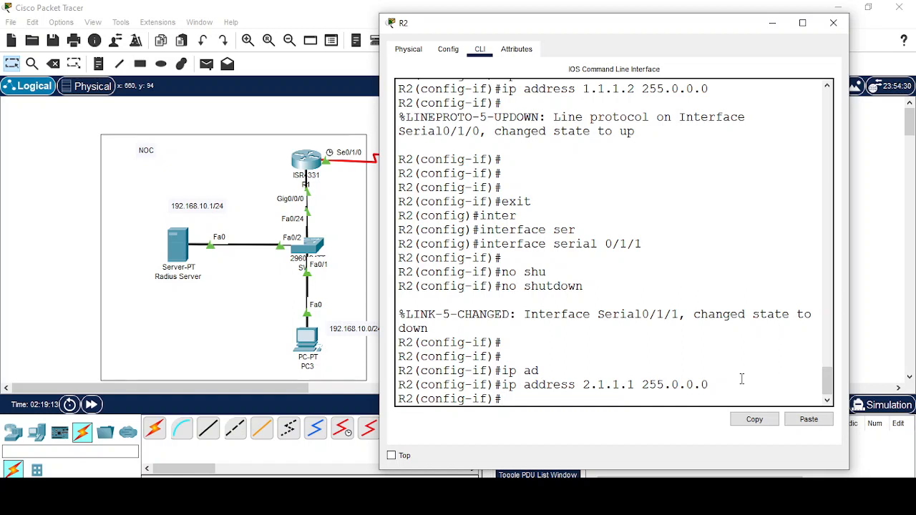
pyautogui.write('exit')
pyautogui.press('Return')
pyautogui.press('Return')
pyautogui.press('Return')
pyautogui.press('Return')
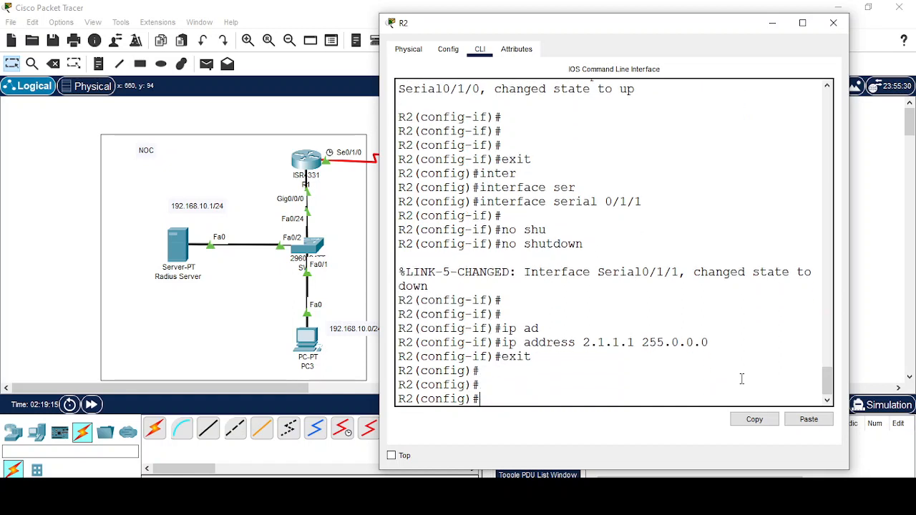
# Bring up R2's GigabitEthernet0/0/0 with no shutdown and address 192.168.20.254 255.255.255.0.
pyautogui.write('inter')
pyautogui.press('Tab')
pyautogui.write('gi')
pyautogui.press('Tab')
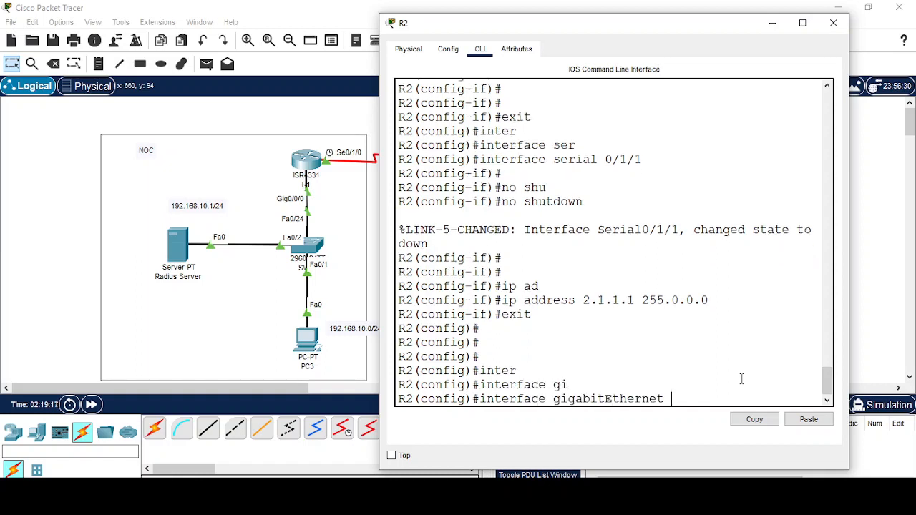
pyautogui.write('0/0/0')
pyautogui.press('Return')
pyautogui.write('no shu')
pyautogui.press('Tab')
pyautogui.press('Return')
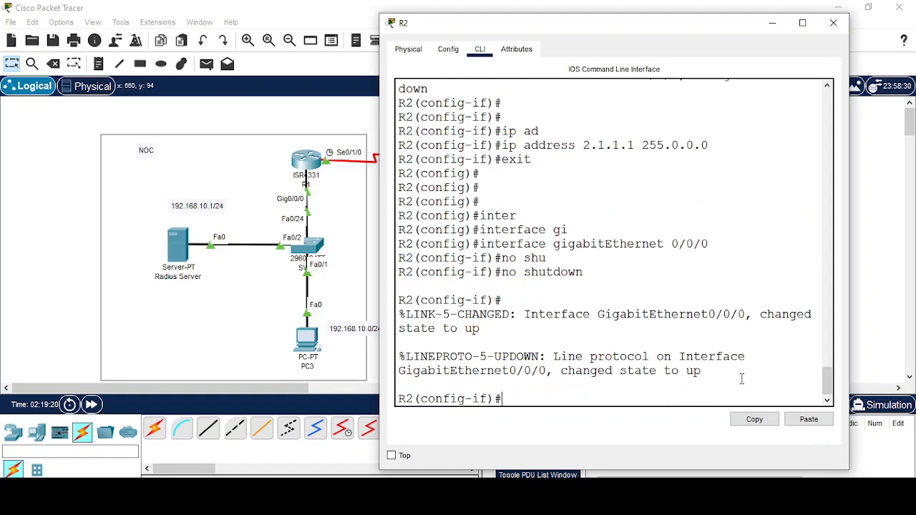
pyautogui.press('Return')
pyautogui.write('ip add')
pyautogui.press('Tab')
pyautogui.write('1')
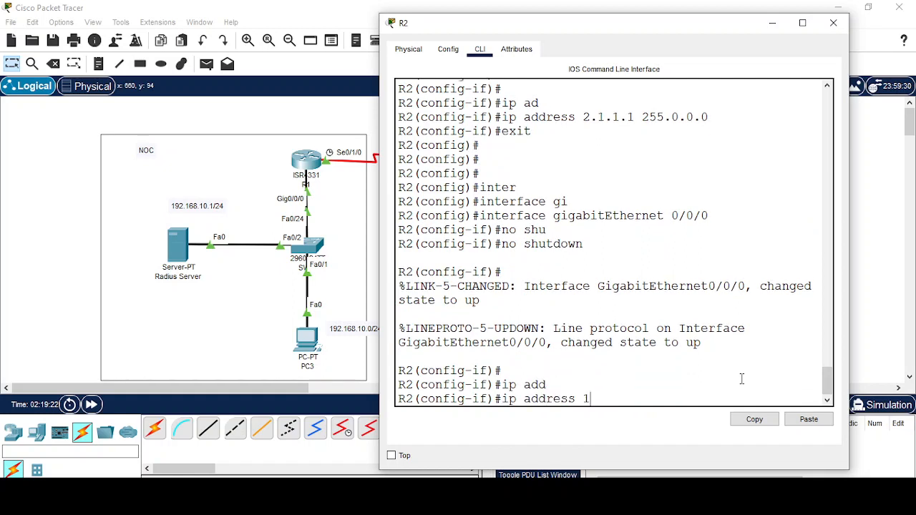
pyautogui.write('92.168.20.254 255')
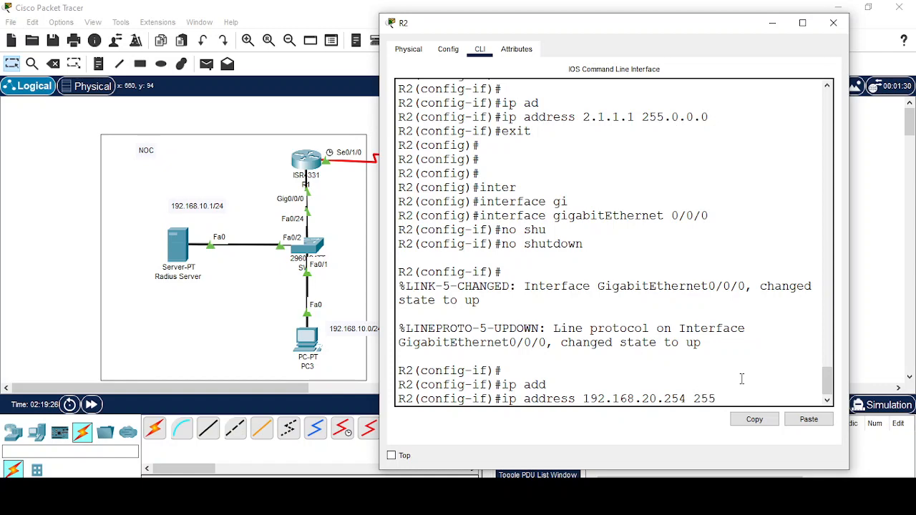
pyautogui.write('.255.255.0')
pyautogui.press('Return')
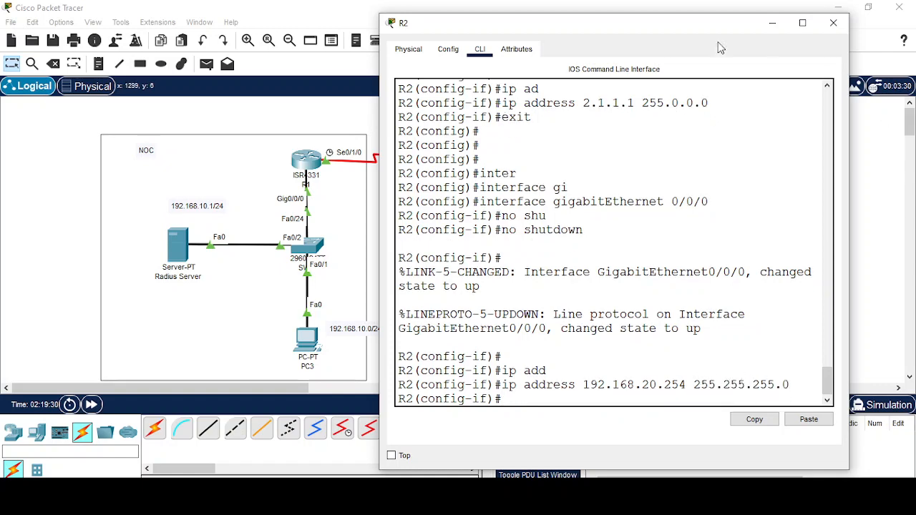
pyautogui.moveTo(675, 30); pyautogui.dragTo(861, 100)
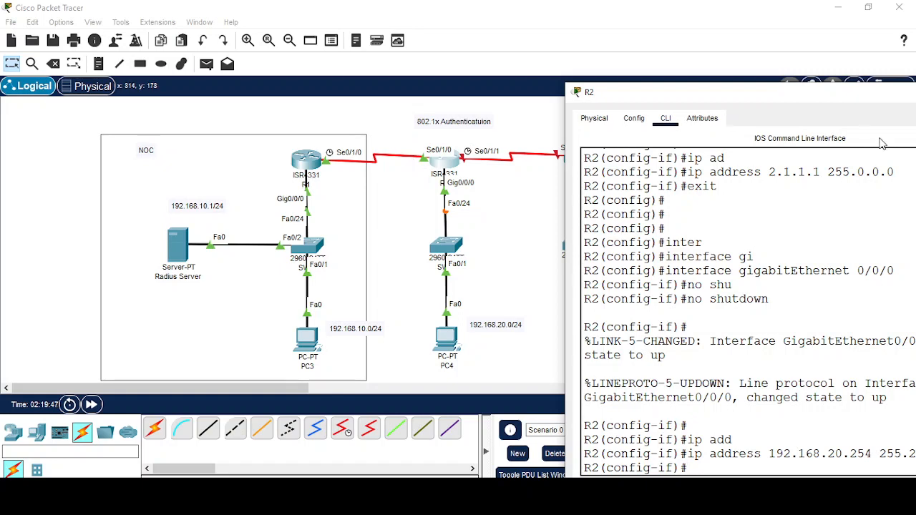
# Reopen R2's console and leave the GigabitEthernet interface configuration.
pyautogui.moveTo(799, 93); pyautogui.dragTo(509, 14)
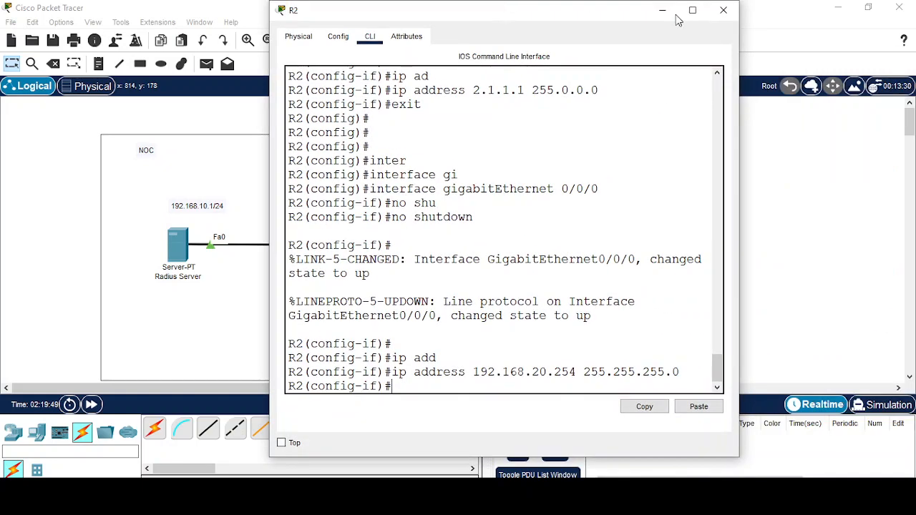
pyautogui.click(661, 12)
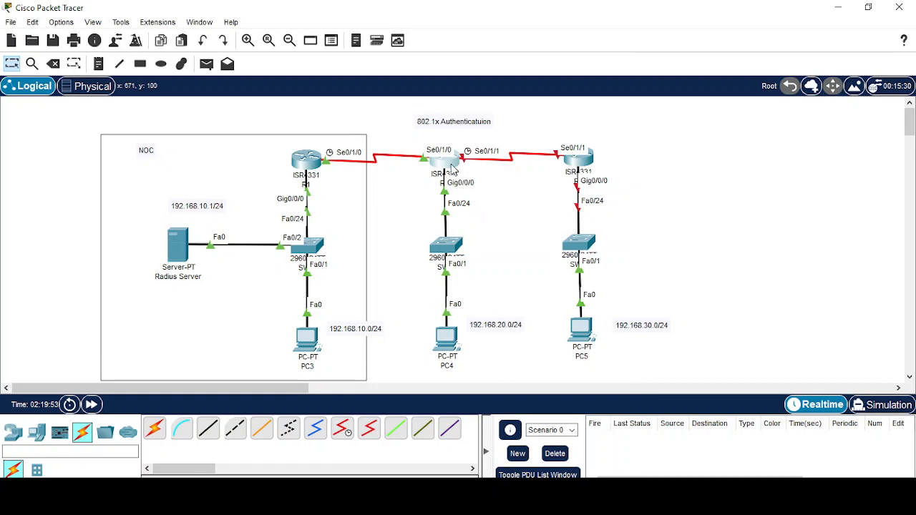
pyautogui.click(452, 169)
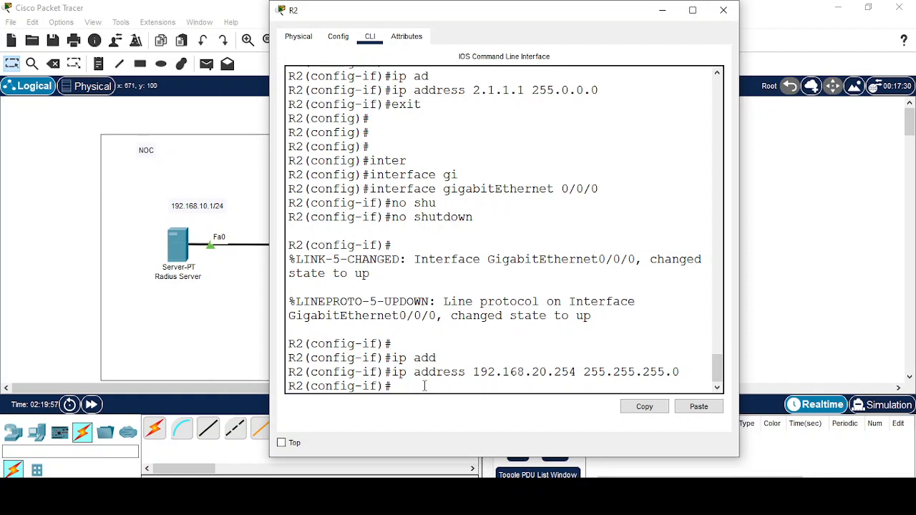
pyautogui.write('exit')
pyautogui.press('Return')
pyautogui.press('Return')
pyautogui.press('Return')
pyautogui.press('Return')
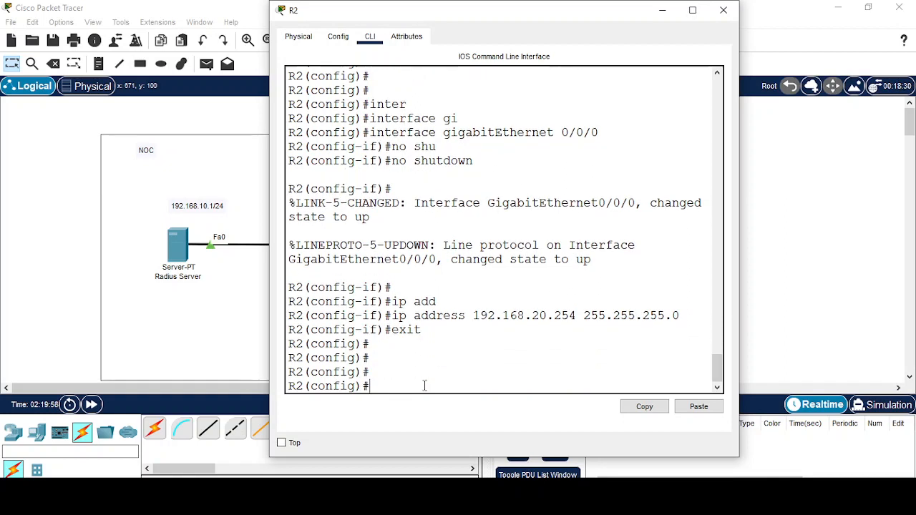
# Set clock rate 64000 on R2's Serial 0/1/1 interface.
pyautogui.write('inter')
pyautogui.press('Tab')
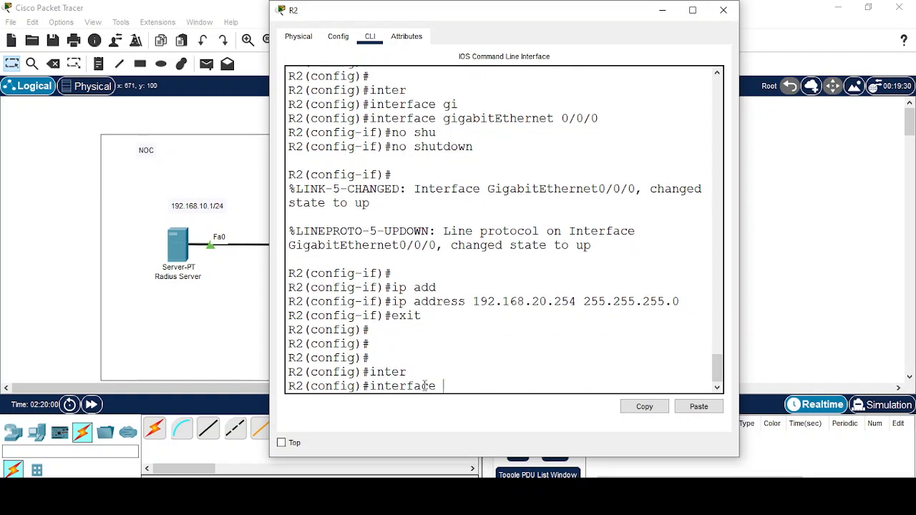
pyautogui.write('ser')
pyautogui.press('Tab')
pyautogui.write('0/1/1')
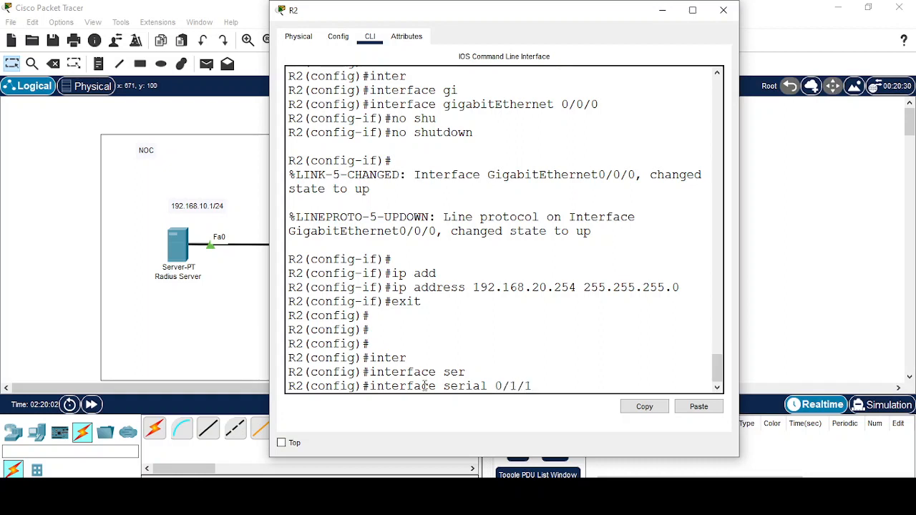
pyautogui.press('Return')
pyautogui.write('clo')
pyautogui.press('Tab')
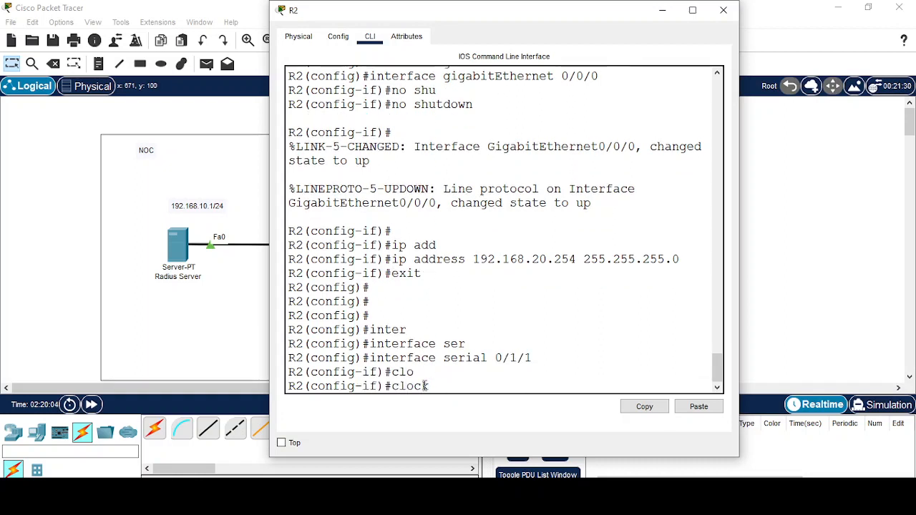
pyautogui.write('r')
pyautogui.press('Tab')
pyautogui.write('6')
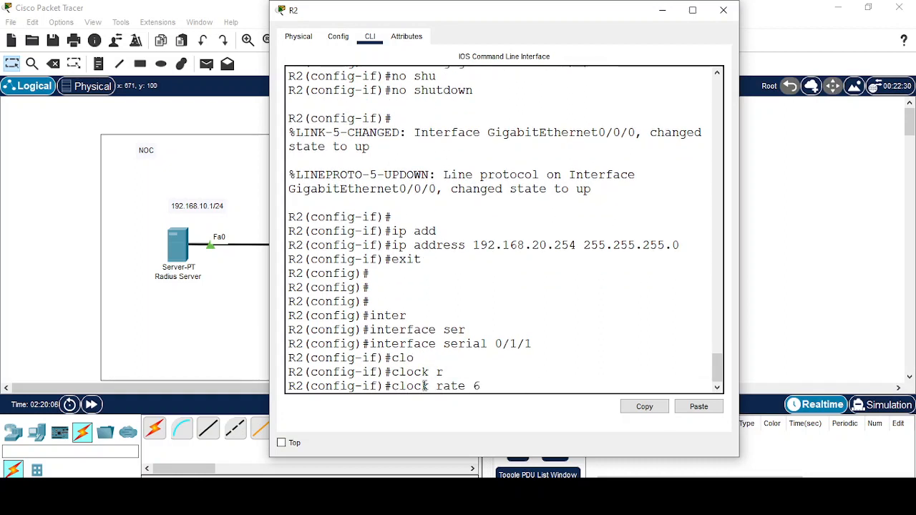
pyautogui.write('4000')
pyautogui.press('Return')
# Return R2 to global configuration and minimize its window.
pyautogui.write('e')
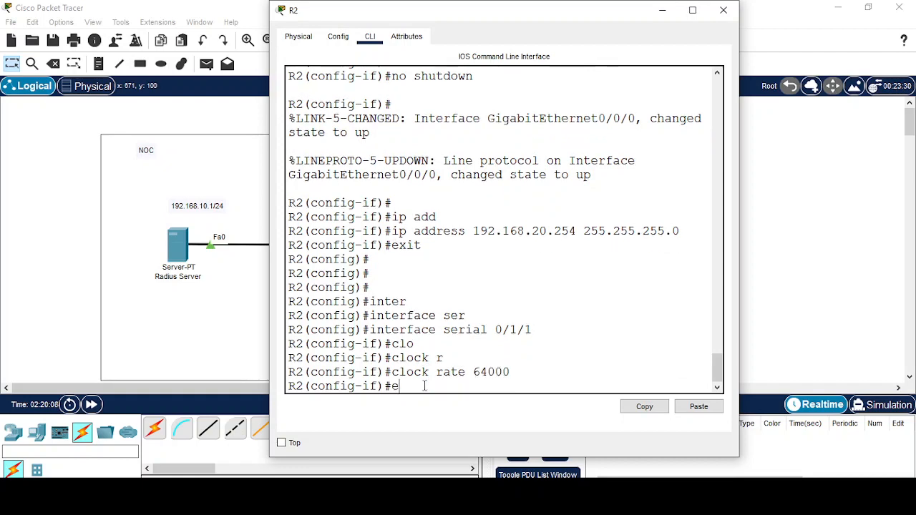
pyautogui.write('xit')
pyautogui.press('Return')
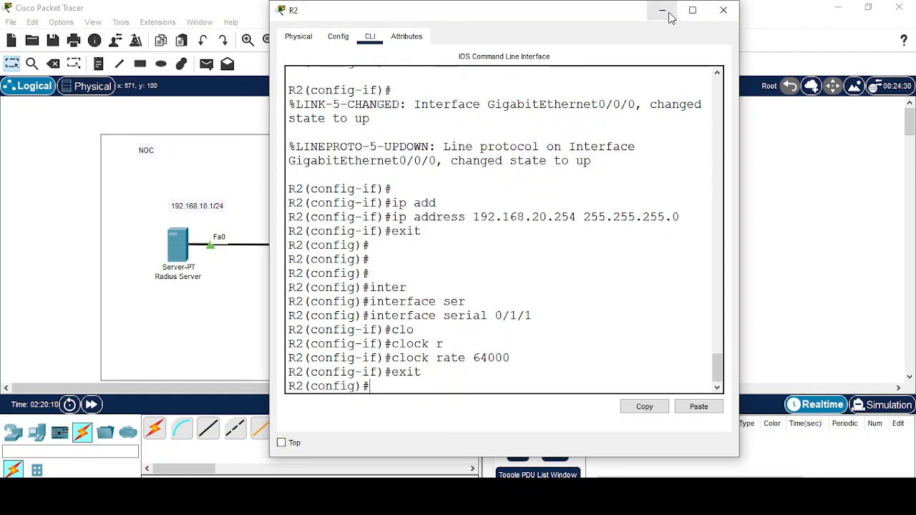
pyautogui.click(663, 10)
# Open the third switch's CLI and enter global configuration mode with enable and config t.
pyautogui.click(587, 244)
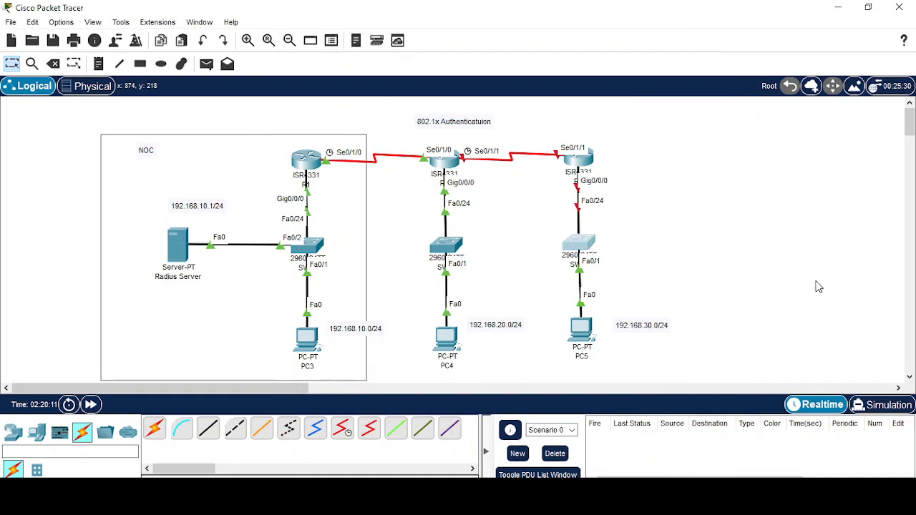
pyautogui.click(323, 41)
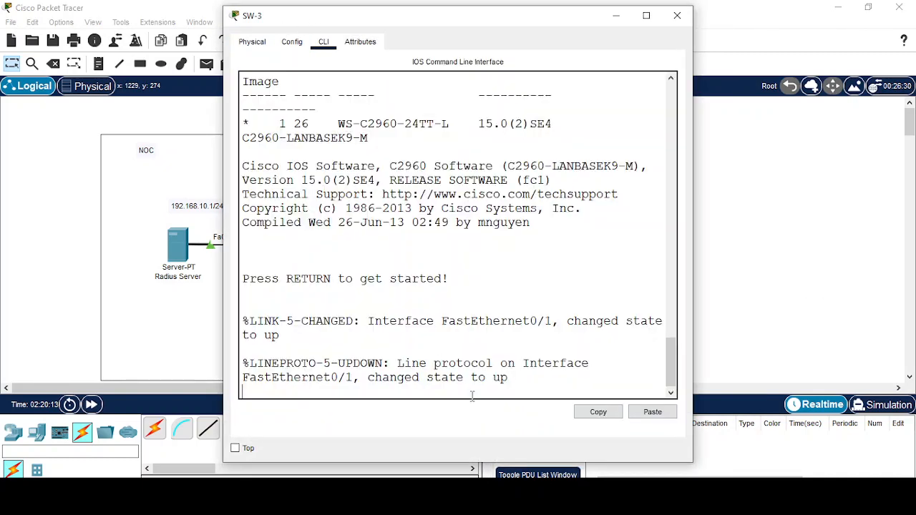
pyautogui.press('Return')
pyautogui.press('Return')
pyautogui.press('Return')
pyautogui.press('Return')
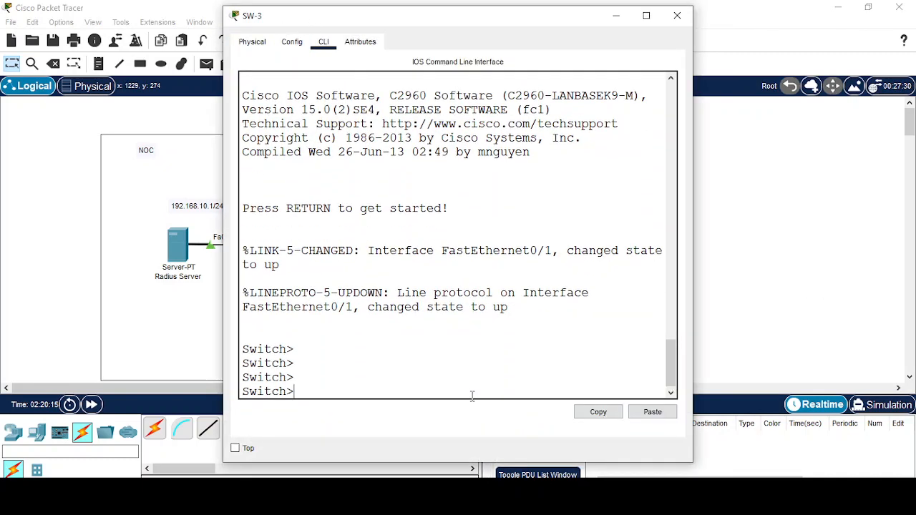
pyautogui.write('en')
pyautogui.press('Tab')
pyautogui.press('Return')
pyautogui.write('config t')
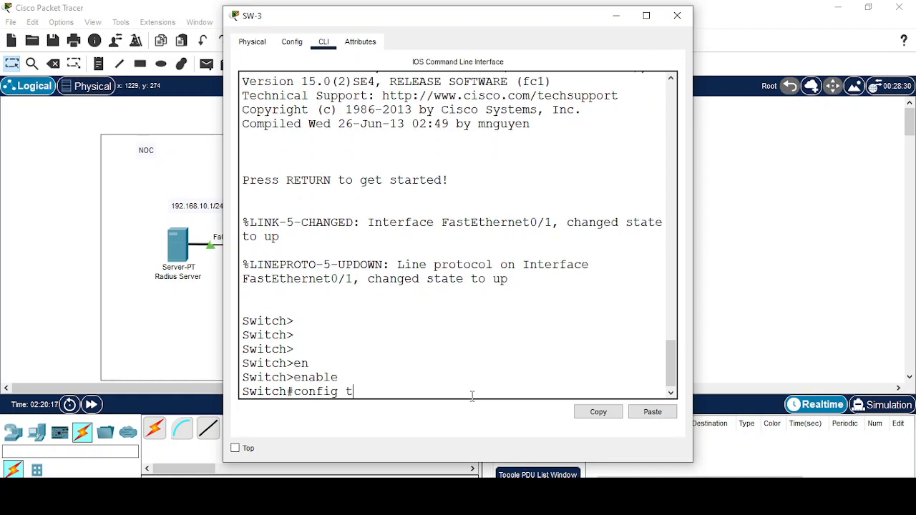
pyautogui.press('Return')
pyautogui.press('Return')
pyautogui.press('Return')
# Set the switch hostname to SW-3.
pyautogui.write('ho')
pyautogui.press('Tab')
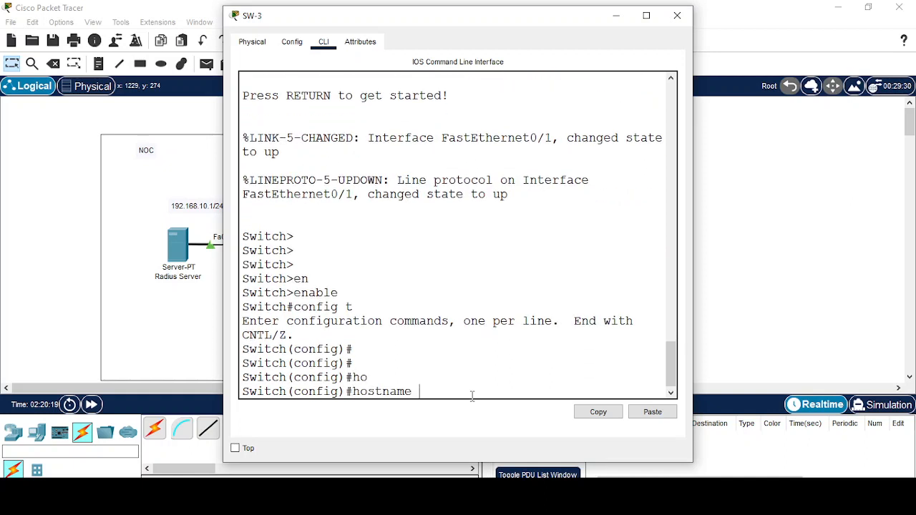
pyautogui.write('SW-3')
pyautogui.press('Return')
pyautogui.press('Return')
pyautogui.press('Return')
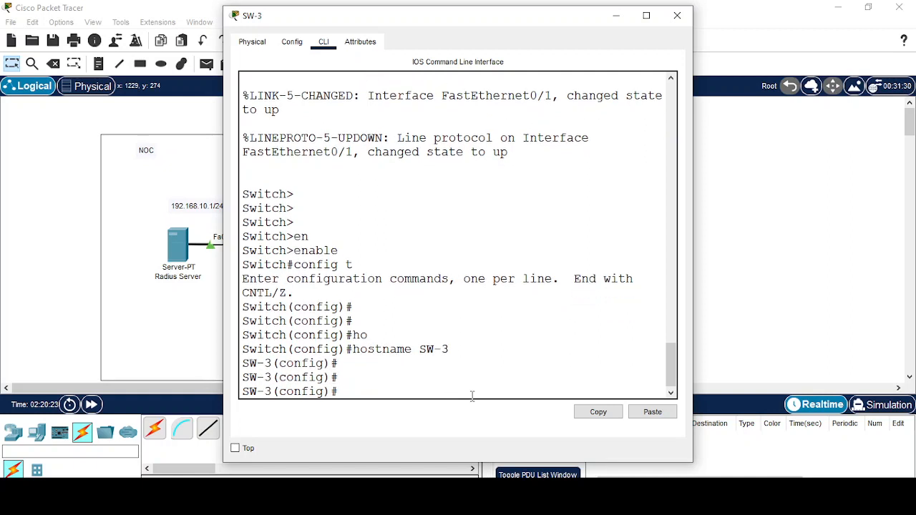
# Enter interface VLAN 1 and bring it up with no shutdown.
pyautogui.write('inter')
pyautogui.press('Tab')
pyautogui.write('v')
pyautogui.press('Tab')
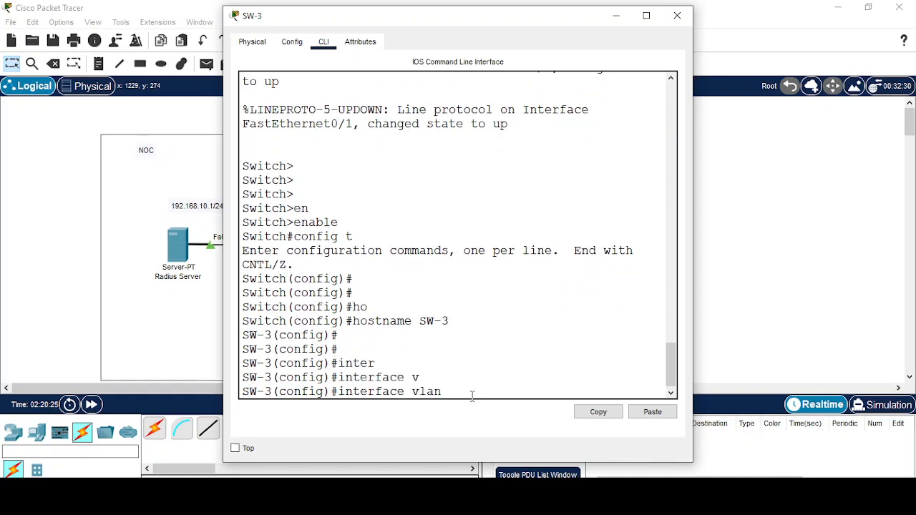
pyautogui.write('1')
pyautogui.press('Return')
pyautogui.write('no shu')
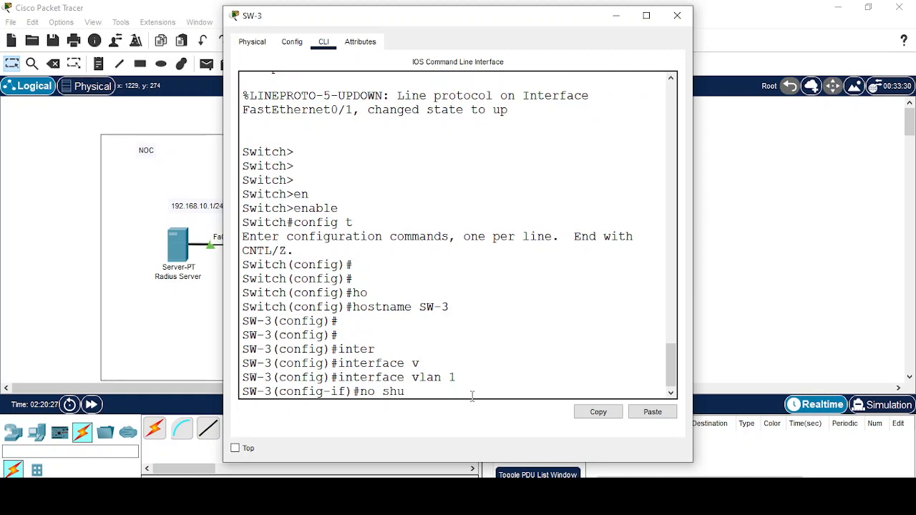
pyautogui.press('Tab')
pyautogui.press('Return')
# Assign 192.168.30.1 255.255.255.0 to VLAN 1 and exit the interface.
pyautogui.write('ip add')
pyautogui.press('Tab')
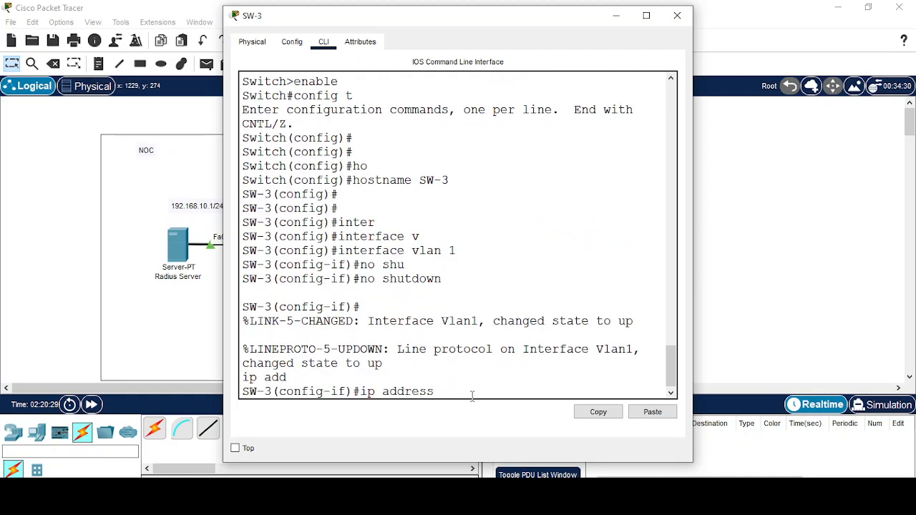
pyautogui.write('192.168.30.1 255.255.255')
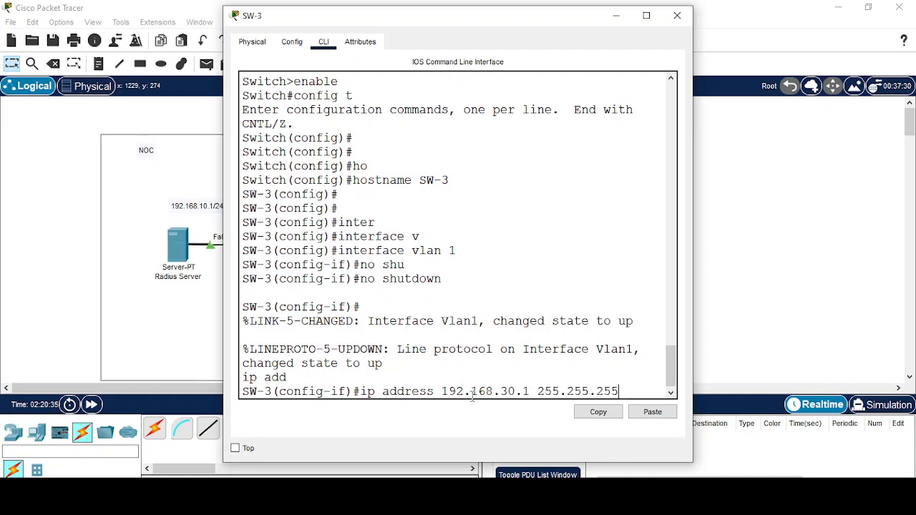
pyautogui.write('.0')
pyautogui.press('Return')
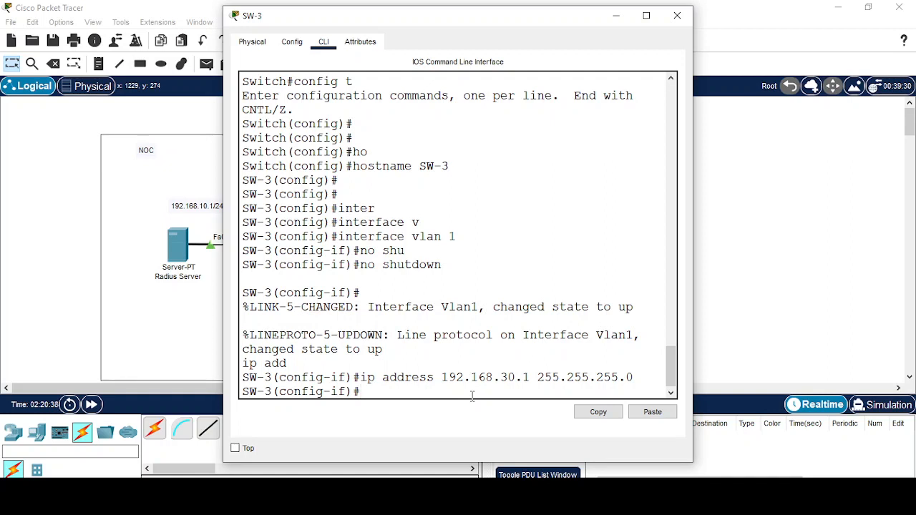
pyautogui.write('exit')
pyautogui.press('Return')
pyautogui.press('Return')
pyautogui.press('Return')
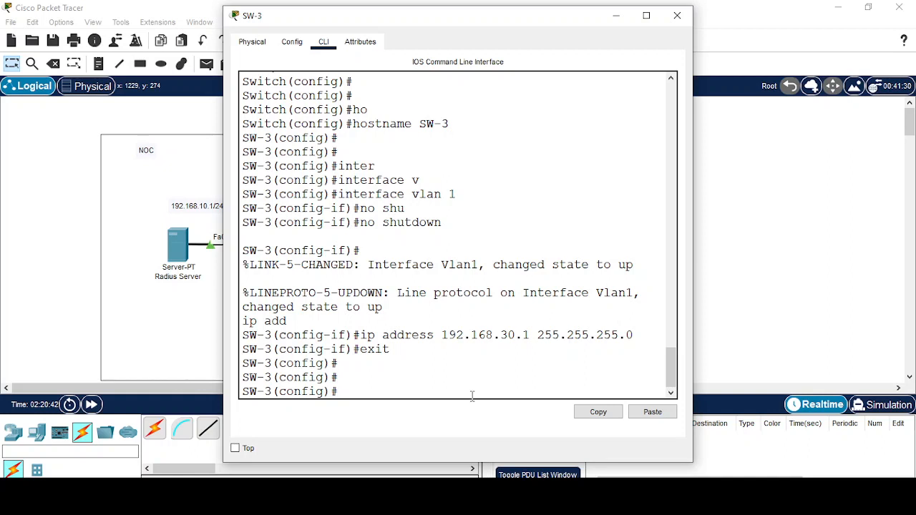
# Set SW-3's default gateway to 192.168.30.254.
pyautogui.write('ip de')
pyautogui.press('Tab')
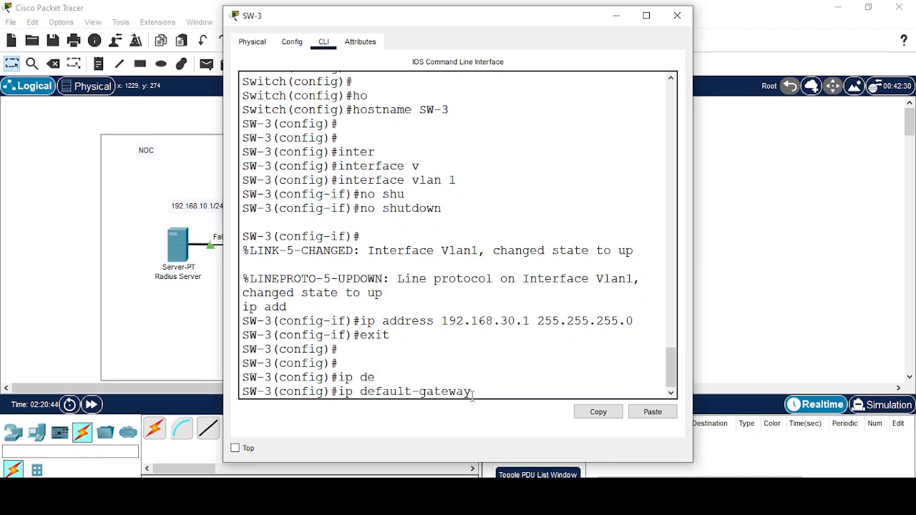
pyautogui.write('192.168.30.254')
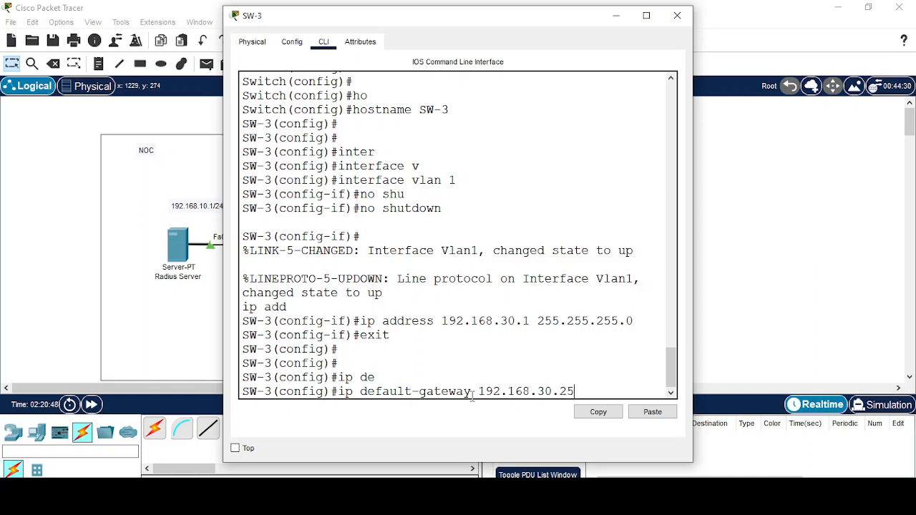
pyautogui.press('Return')
# Select the FastEthernet 0/1-24 interface range on SW-3.
pyautogui.write('inter')
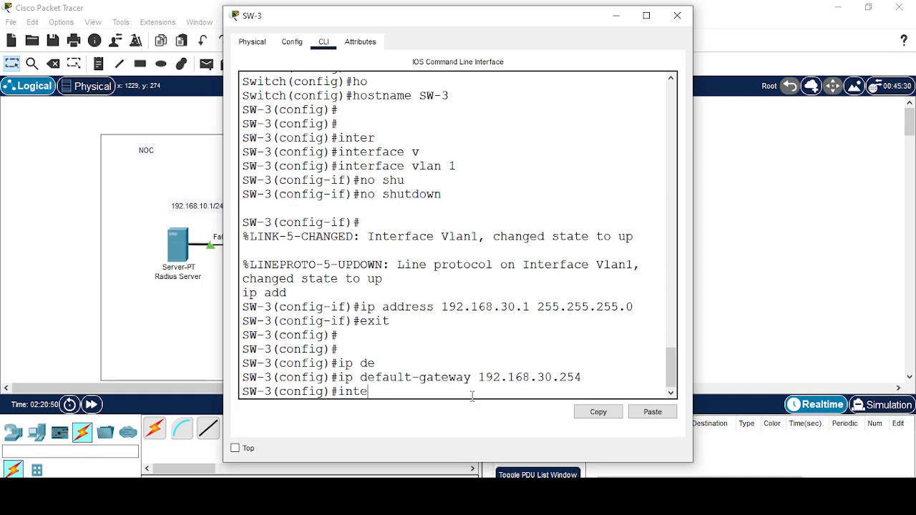
pyautogui.press('Tab')
pyautogui.write('r')
pyautogui.press('Tab')
pyautogui.write('gi')
pyautogui.press('Tab')
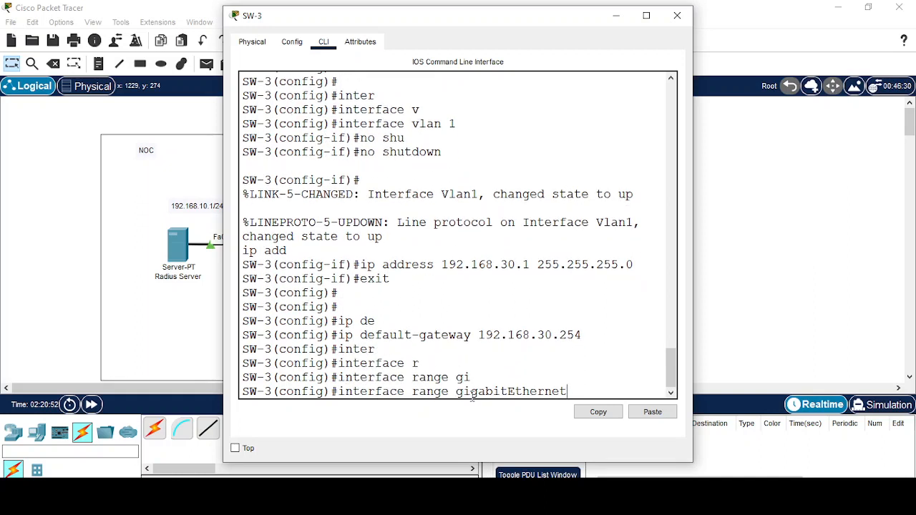
pyautogui.press('BackSpace')
pyautogui.press('BackSpace')
pyautogui.press('BackSpace')
pyautogui.press('BackSpace')
pyautogui.press('BackSpace')
pyautogui.press('BackSpace')
pyautogui.press('BackSpace')
pyautogui.press('BackSpace')
pyautogui.press('BackSpace')
pyautogui.press('BackSpace')
pyautogui.press('BackSpace')
pyautogui.press('BackSpace')
pyautogui.press('BackSpace')
pyautogui.press('BackSpace')
pyautogui.press('BackSpace')
pyautogui.write('r')
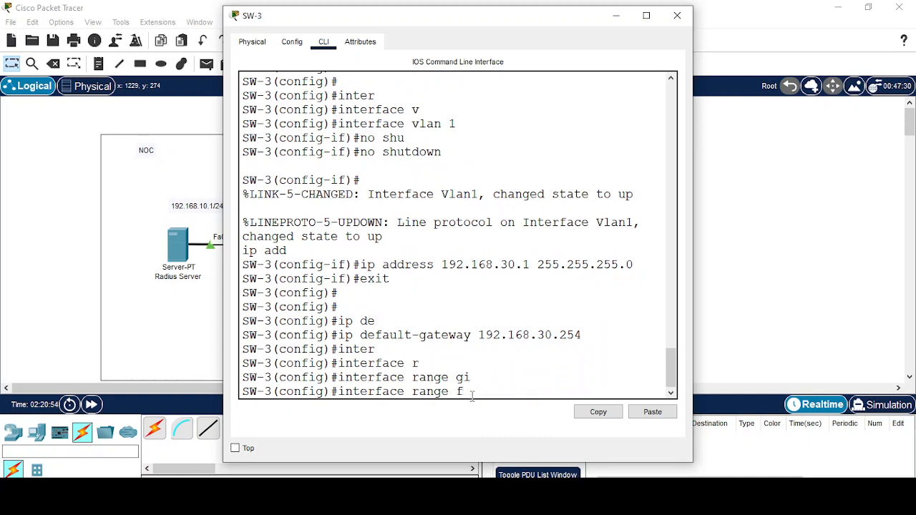
pyautogui.press('Tab')
pyautogui.write('0/1')
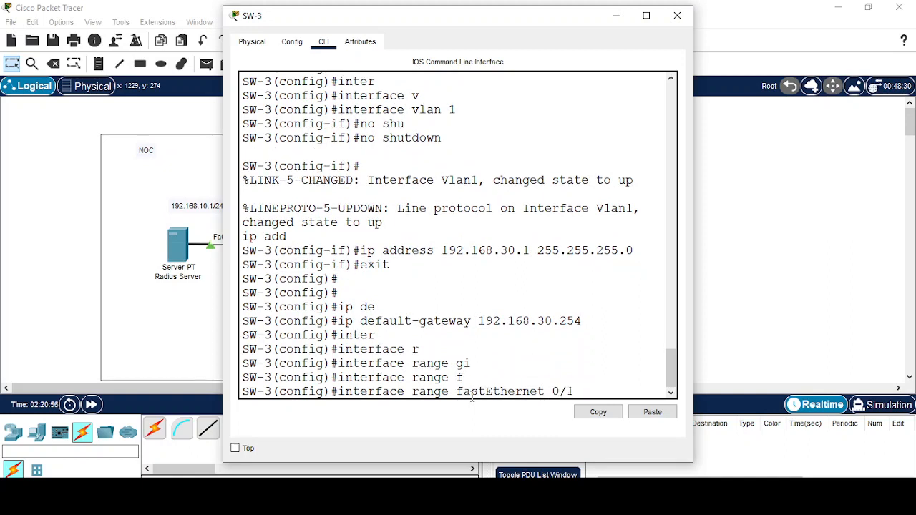
pyautogui.write('-24')
pyautogui.press('Return')
# Make the FastEthernet 0/1-24 ports access ports in VLAN 1.
pyautogui.write('sw')
pyautogui.press('Tab')
pyautogui.write('mo')
pyautogui.press('Tab')
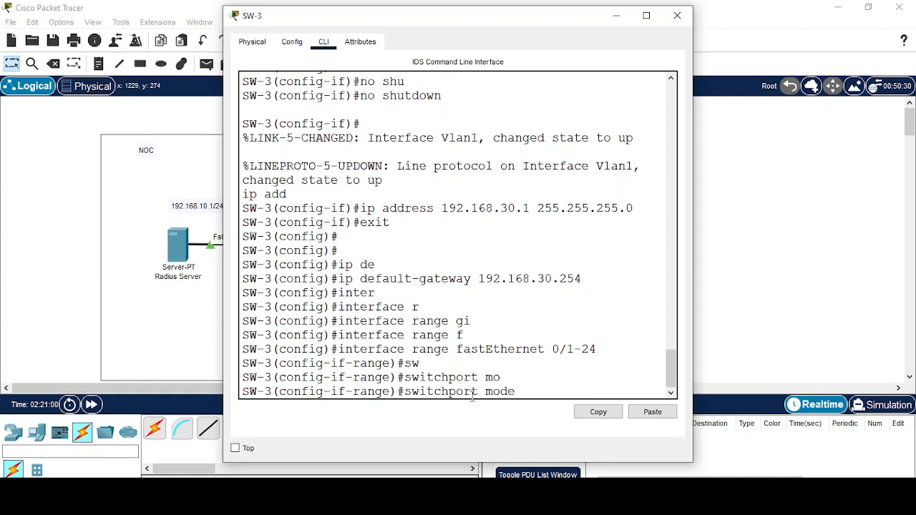
pyautogui.write('ac')
pyautogui.press('Tab')
pyautogui.press('Return')
pyautogui.write('sw')
pyautogui.press('Tab')
pyautogui.write('ac')
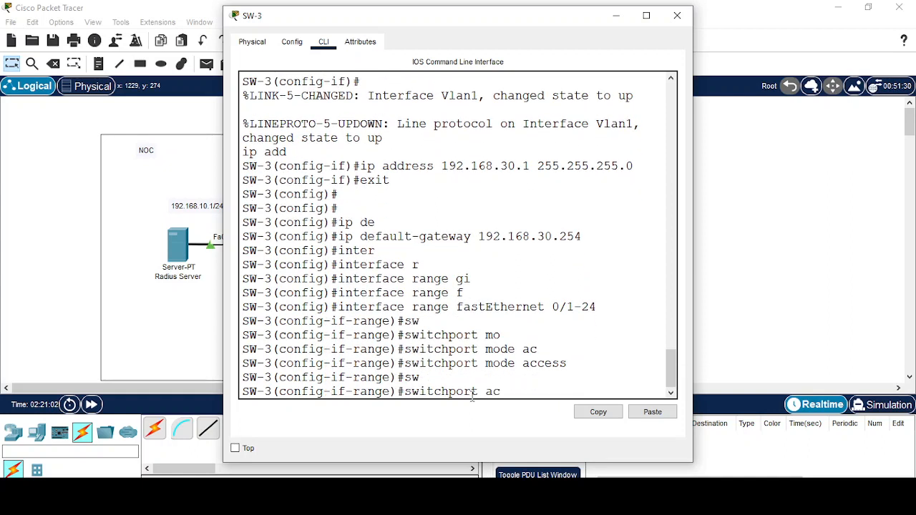
pyautogui.press('Tab')
pyautogui.write('v')
pyautogui.press('Tab')
pyautogui.write('1')
pyautogui.press('Return')
pyautogui.press('Return')
pyautogui.press('Return')
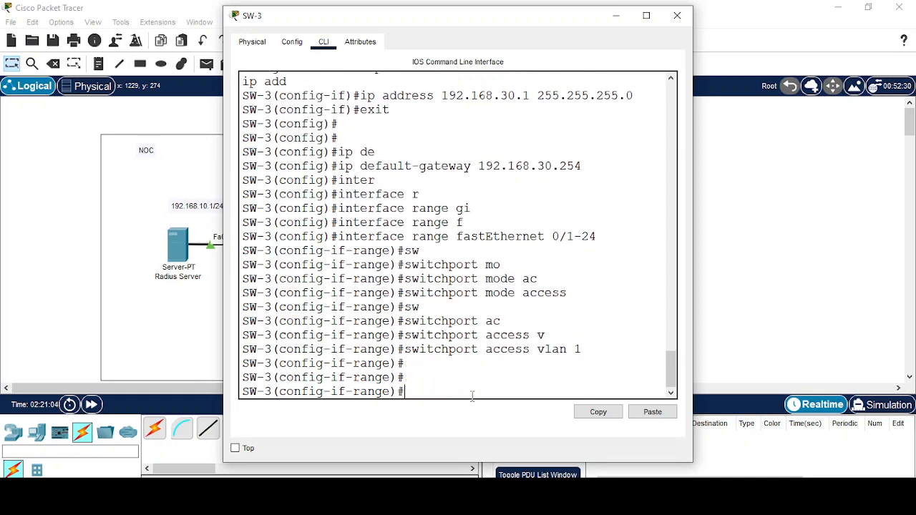
# Exit the interface range and minimize the SW-3 window.
pyautogui.write('ex')
pyautogui.press('Tab')
pyautogui.press('Return')
pyautogui.press('Return')
pyautogui.press('Return')
pyautogui.press('Return')
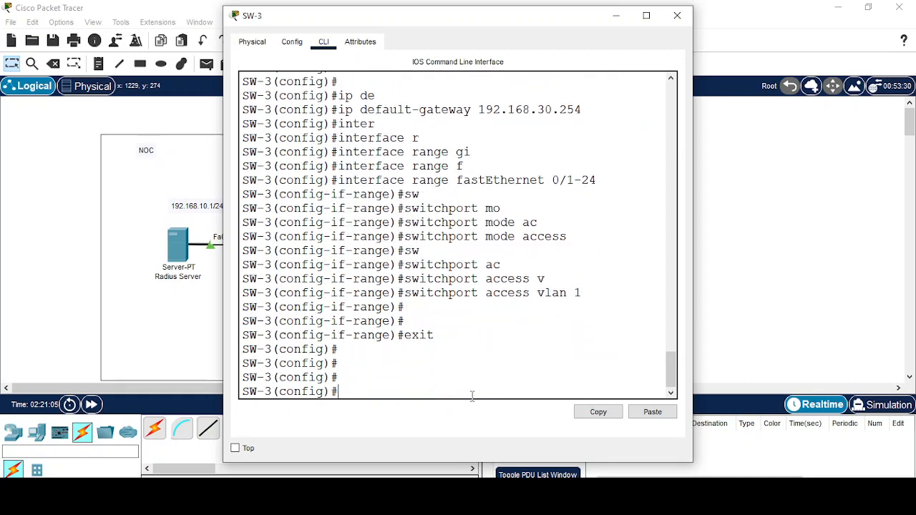
pyautogui.click(614, 16)
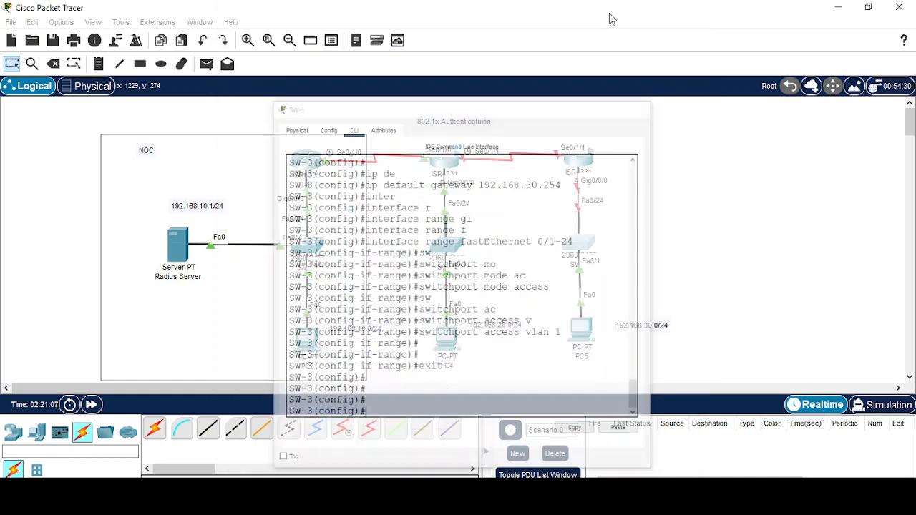
# Open R3's CLI, decline the initial dialog, and enter global configuration mode.
pyautogui.click(582, 164)
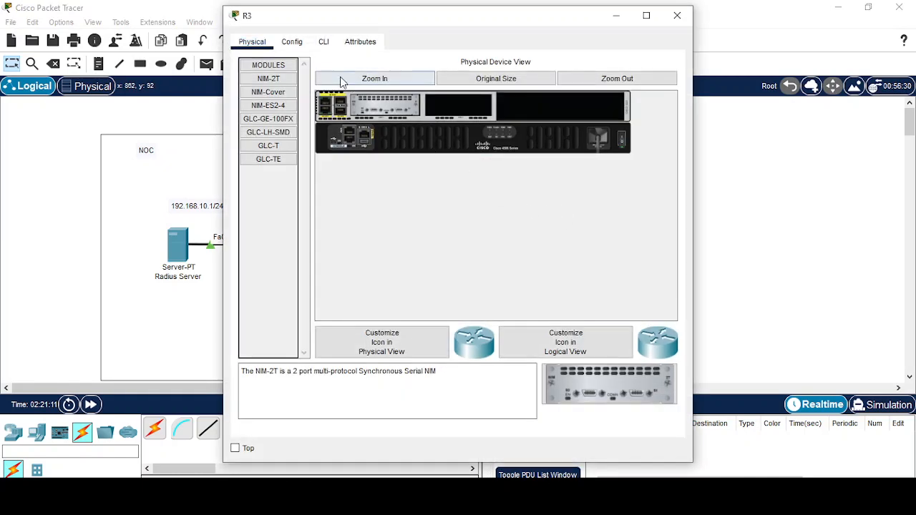
pyautogui.click(323, 43)
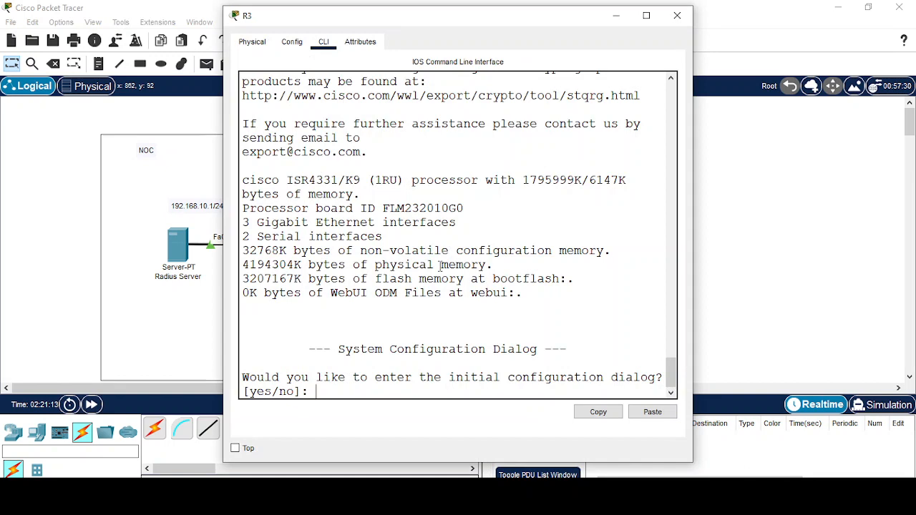
pyautogui.write('no')
pyautogui.press('Return')
pyautogui.press('Return')
pyautogui.press('Return')
pyautogui.press('Return')
pyautogui.write('en')
pyautogui.press('Return')
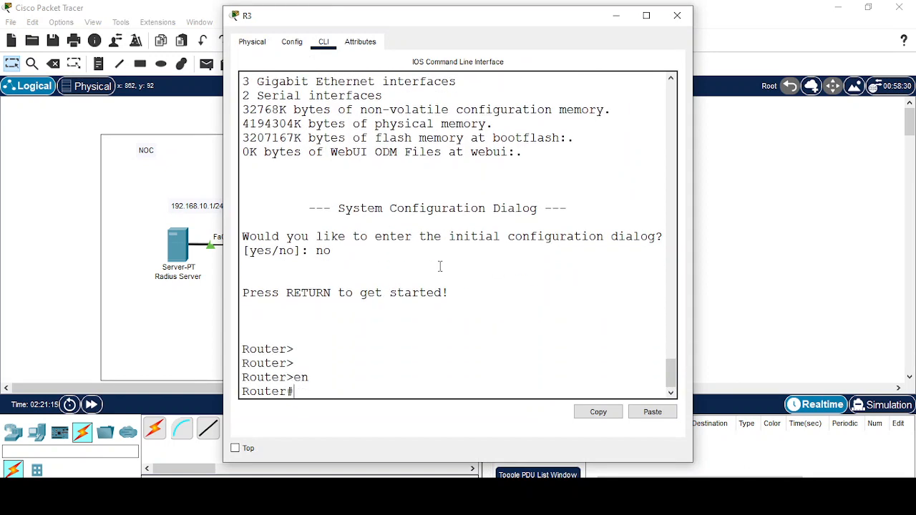
pyautogui.write('config t')
pyautogui.press('Return')
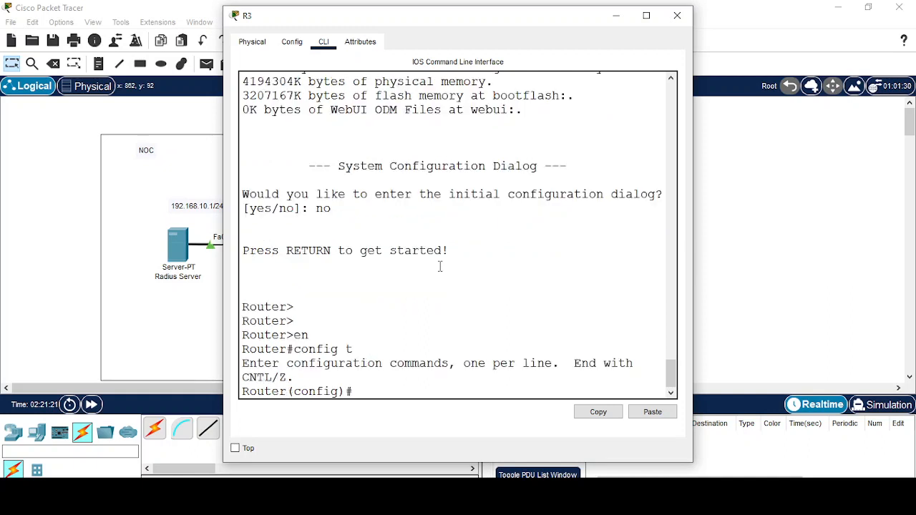
pyautogui.press('Return')
pyautogui.press('Return')
# Set the router hostname to R3.
pyautogui.write('ho')
pyautogui.press('Tab')
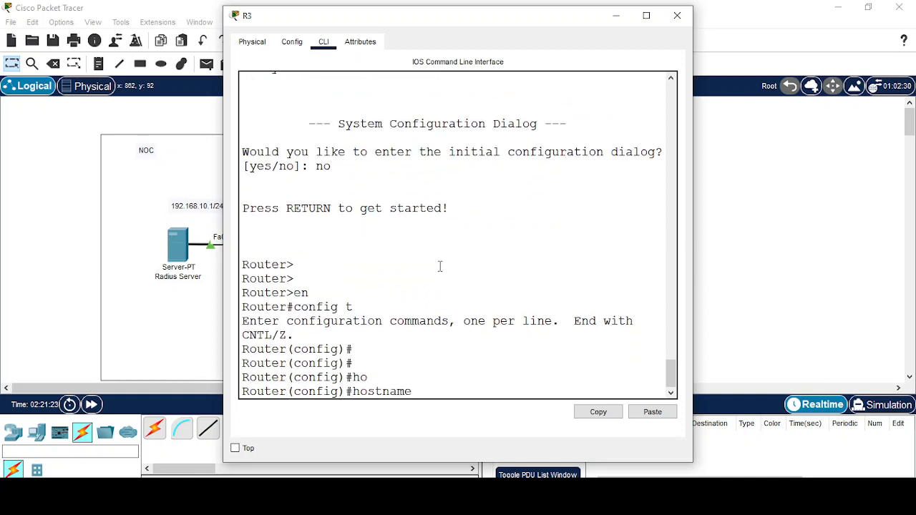
pyautogui.write('R3')
pyautogui.press('Return')
pyautogui.press('Return')
pyautogui.press('Return')
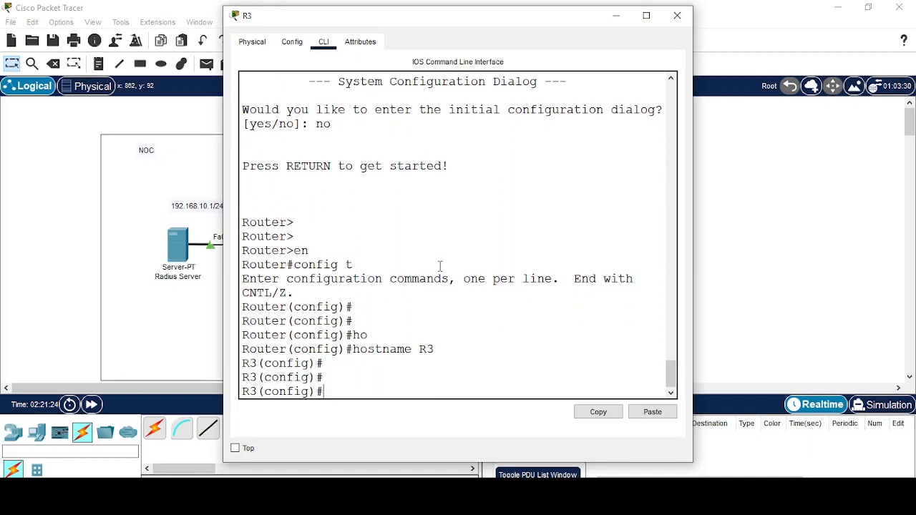
# Address R3's GigabitEthernet 0/0/0 as 192.168.30.254 255.255.255.0, then exit the interface.
pyautogui.write('inter')
pyautogui.press('Tab')
pyautogui.write('gi')
pyautogui.press('Tab')
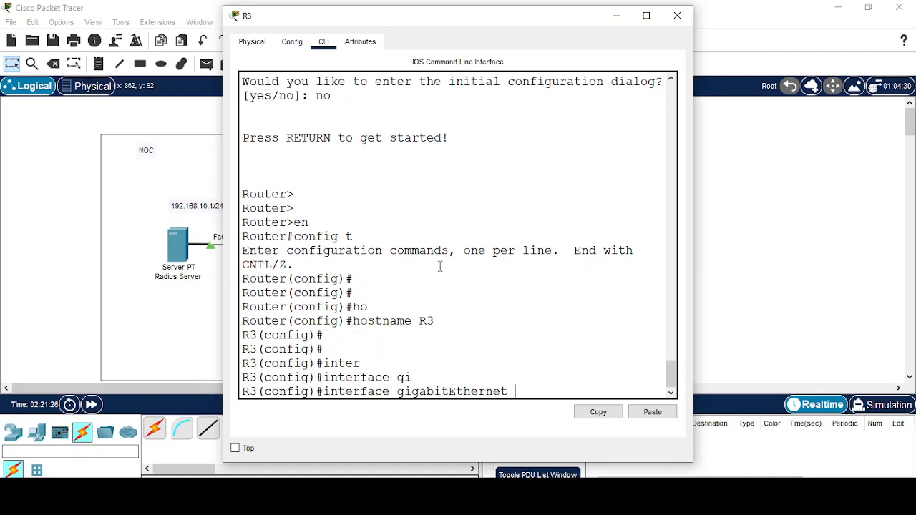
pyautogui.write('0/0/0')
pyautogui.press('Return')
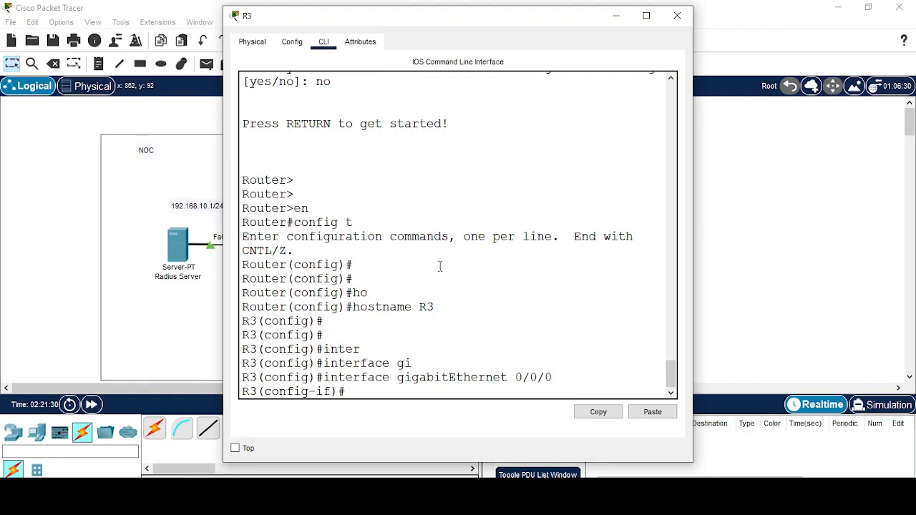
pyautogui.write('ip ad')
pyautogui.press('Tab')
pyautogui.write('192.1')
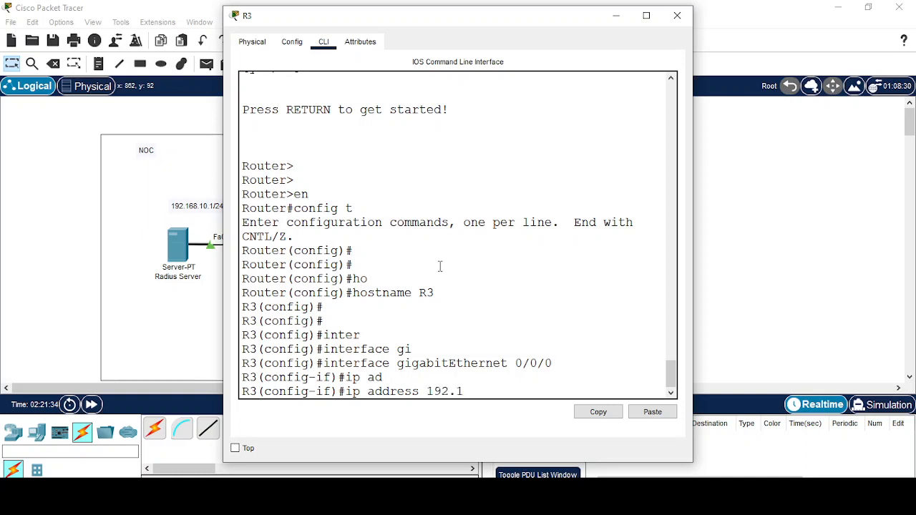
pyautogui.write('68.30.254 255.255.255.0')
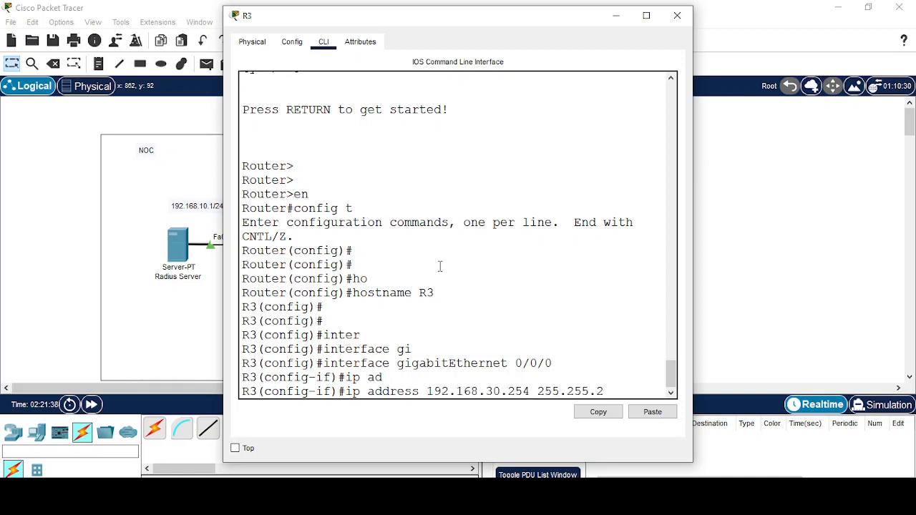
pyautogui.press('Return')
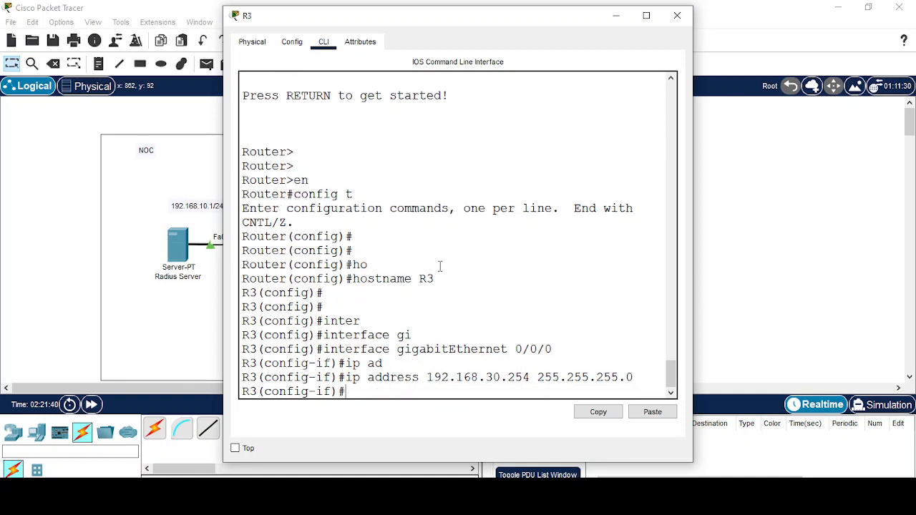
pyautogui.write('exit')
pyautogui.press('Return')
# Enter R3's Serial 0/1/1 interface configuration.
pyautogui.write('inter')
pyautogui.press('Tab')
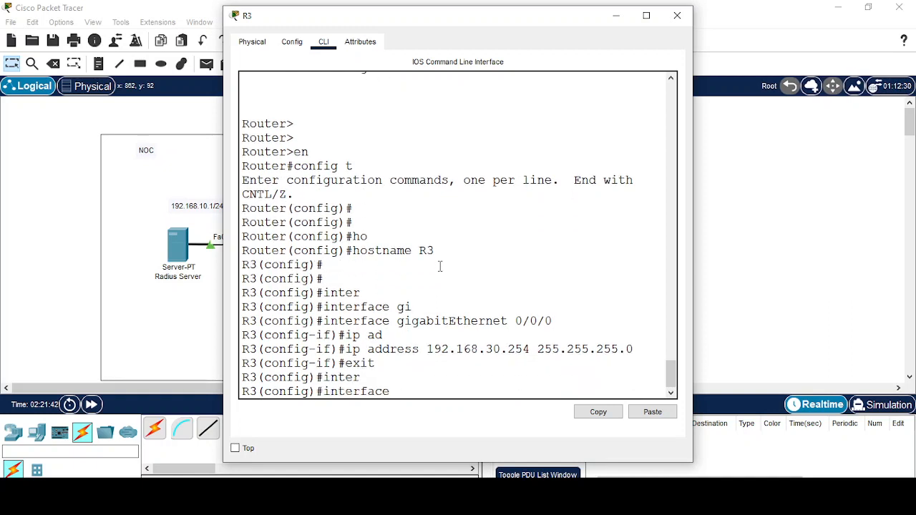
pyautogui.write('ser')
pyautogui.press('Tab')
pyautogui.write('0/')
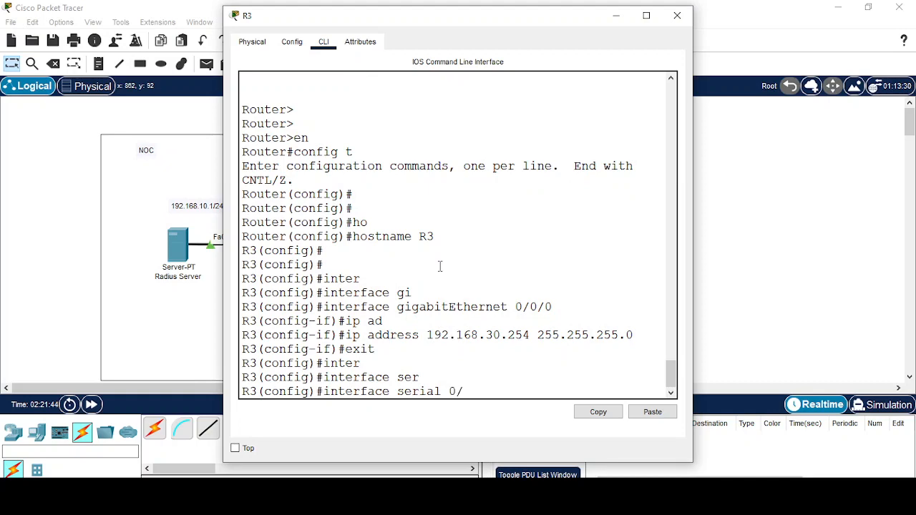
pyautogui.write('1/0')
pyautogui.press('BackSpace')
pyautogui.write('1')
pyautogui.moveTo(469, 22); pyautogui.dragTo(416, 28)
pyautogui.press('Return')
pyautogui.press('Return')
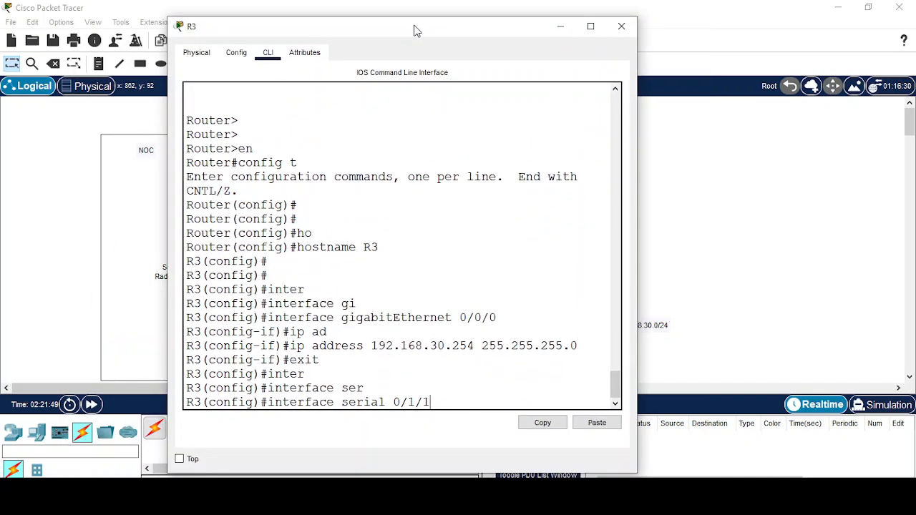
pyautogui.press('Return')
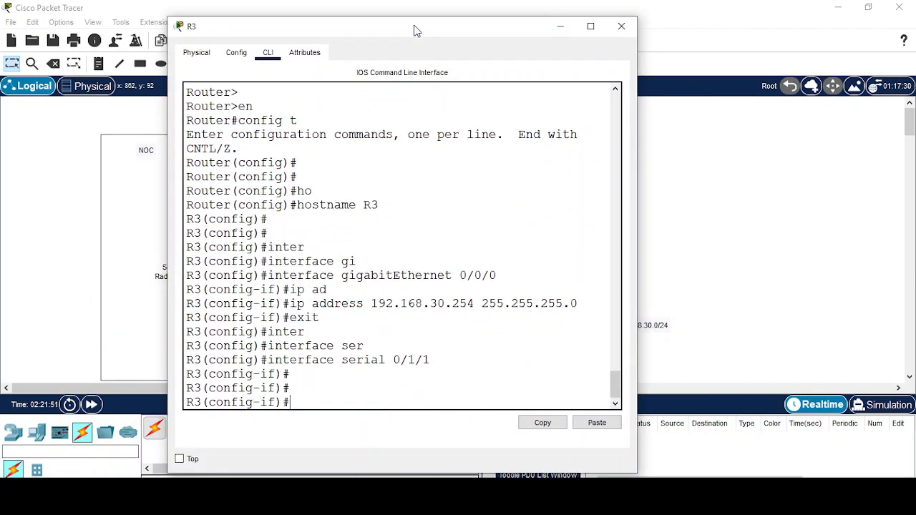
# Bring Serial 0/1/1 up with address 2.1.1.2 255.0.0.0 and exit.
pyautogui.write('no shu')
pyautogui.press('Tab')
pyautogui.press('Return')
pyautogui.write('ip ad')
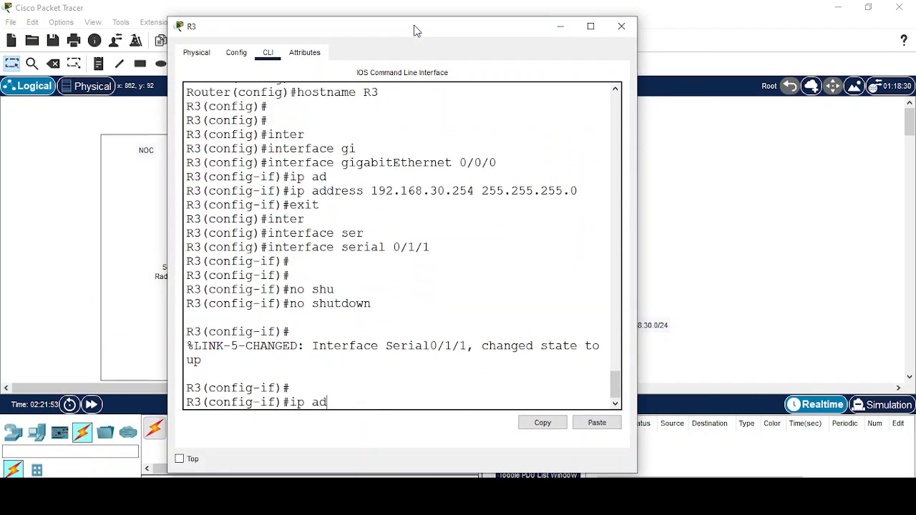
pyautogui.write('d')
pyautogui.press('Tab')
pyautogui.write('2.1')
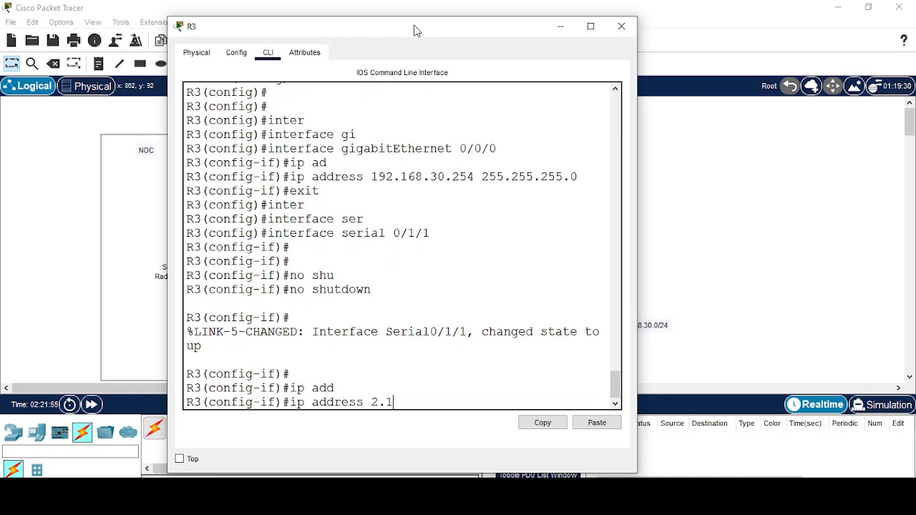
pyautogui.write('.1.2 255.0.0.0')
pyautogui.press('Return')
pyautogui.write('exit')
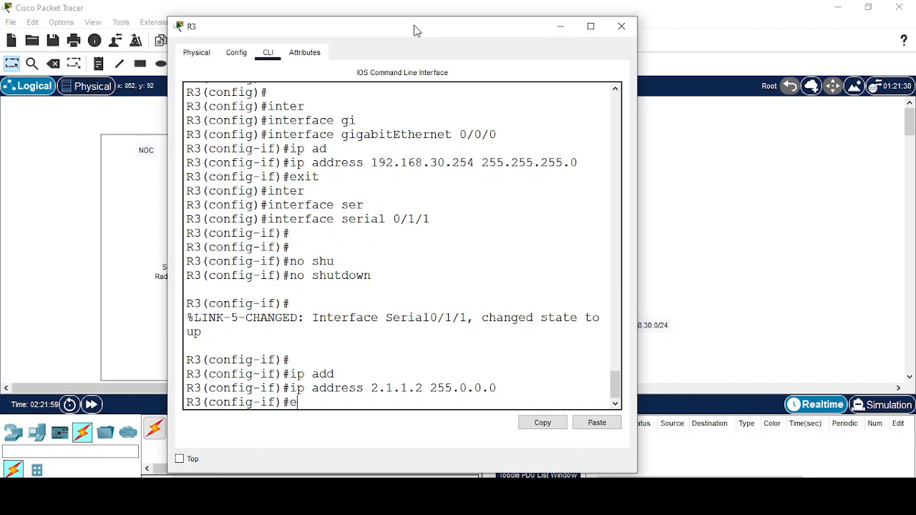
pyautogui.press('Return')
pyautogui.press('Return')
pyautogui.press('Return')
pyautogui.press('Return')
pyautogui.press('Return')
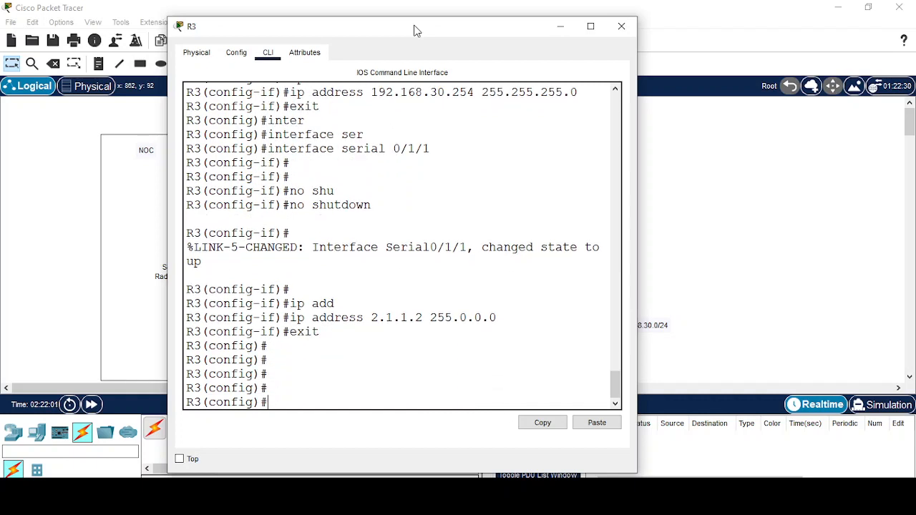
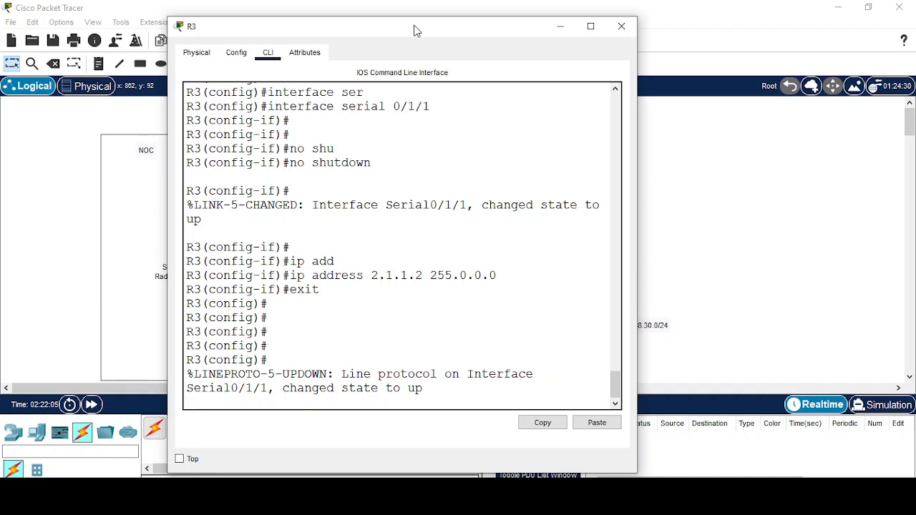
# Start OSPF process 1 on R3 and advertise 192.168.30.0 0.0.0.255 in area 0.
pyautogui.press('Return')
pyautogui.press('Return')
pyautogui.press('Return')
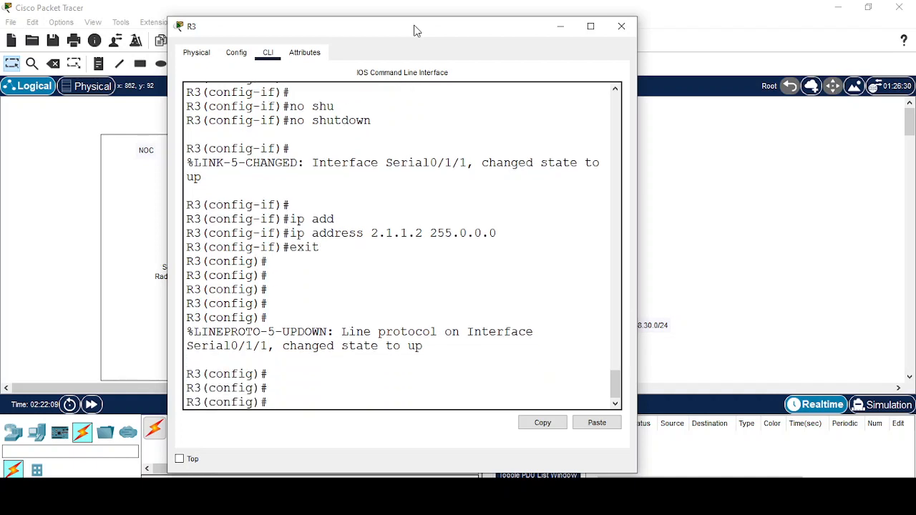
pyautogui.write('router')
pyautogui.press('Tab')
pyautogui.write('os')
pyautogui.press('Tab')
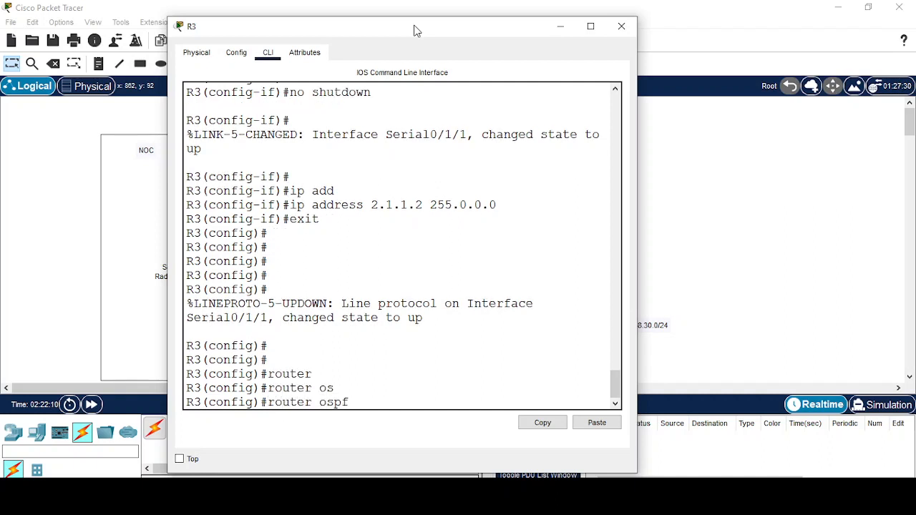
pyautogui.write('1')
pyautogui.press('Return')
pyautogui.press('Return')
pyautogui.write('net')
pyautogui.press('Tab')
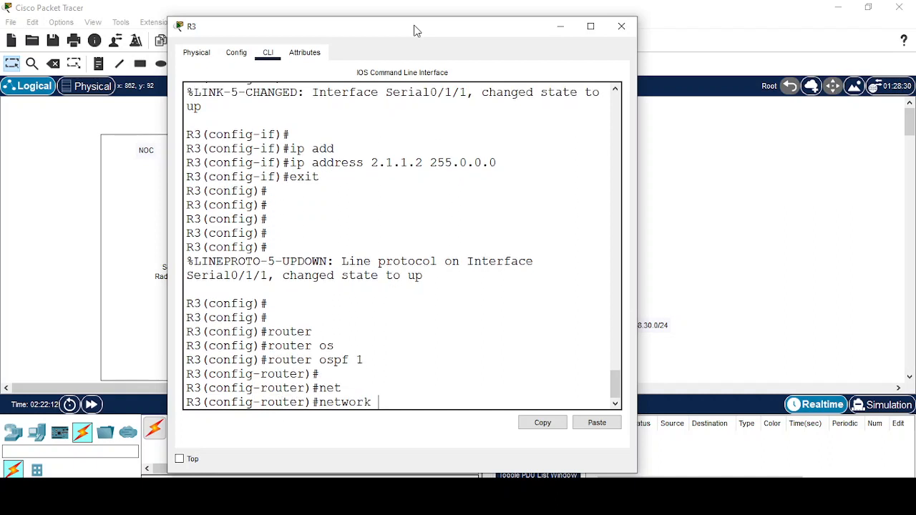
pyautogui.write('192.168.30.0 0.0.0.255')
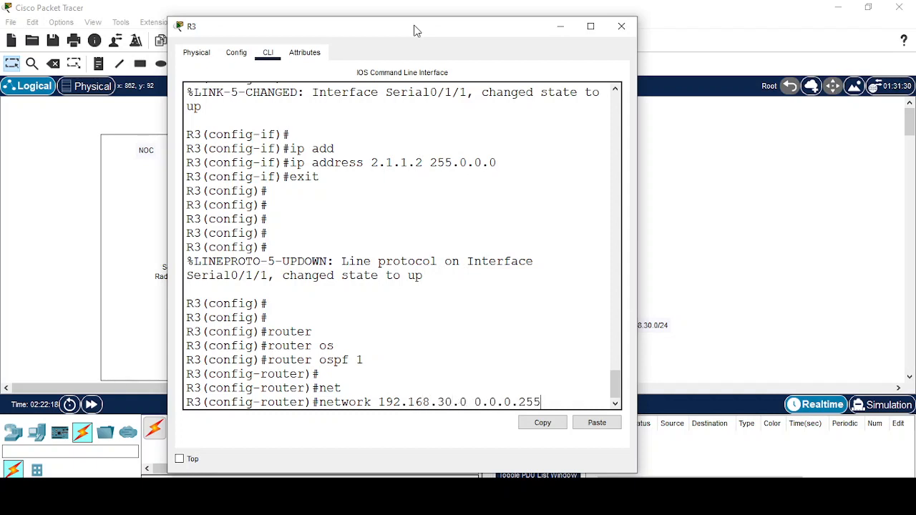
pyautogui.write(' ar')
pyautogui.press('Tab')
pyautogui.write('0')
pyautogui.press('Return')
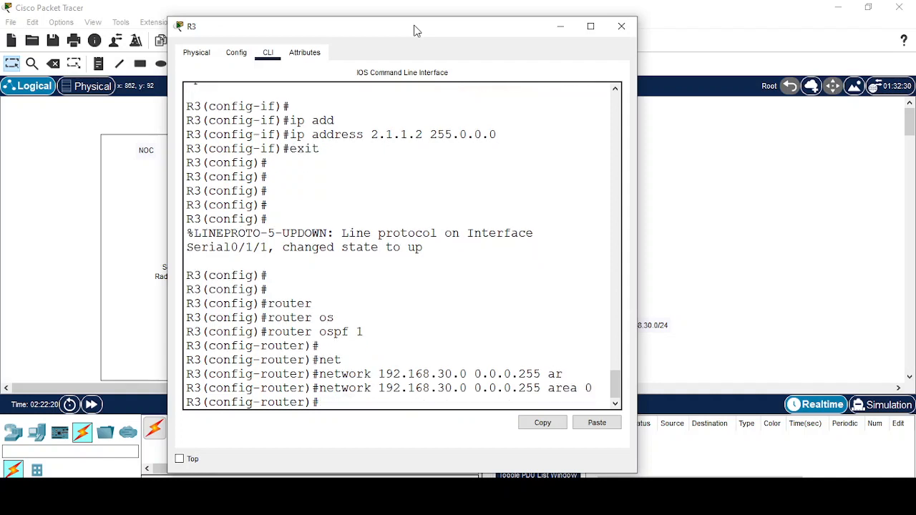
# Advertise 2.0.0.0 0.255.255.255 in area 0, exit OSPF configuration and return to the topology.
pyautogui.write('net')
pyautogui.press('Tab')
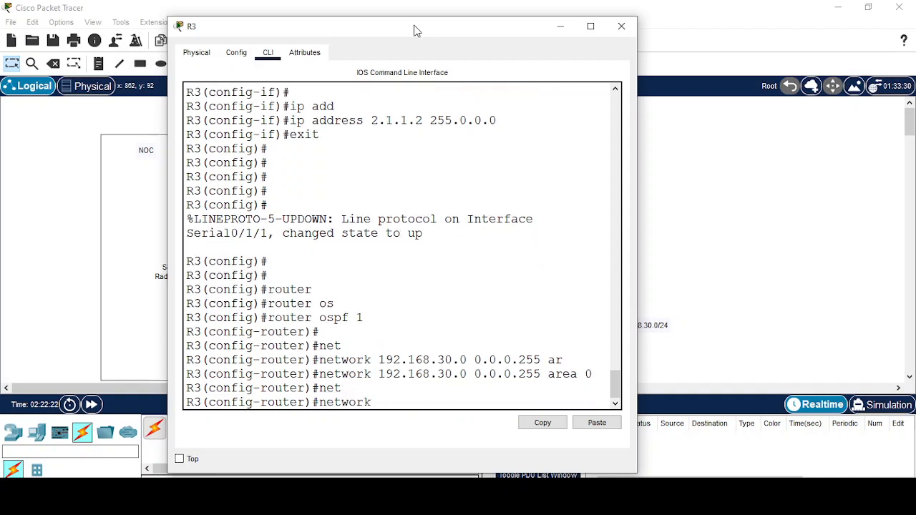
pyautogui.write('2.0.0.0 0.255.255.255 ar')
pyautogui.press('Tab')
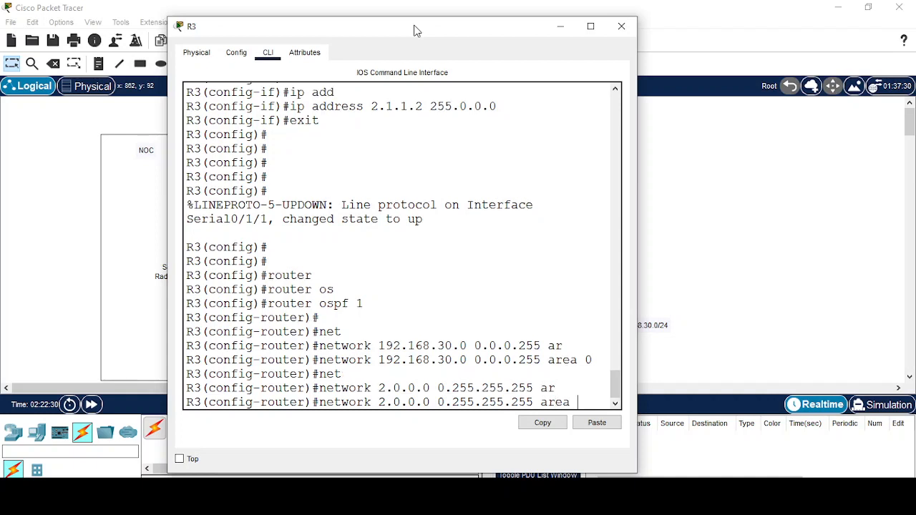
pyautogui.write('0')
pyautogui.press('Return')
pyautogui.write('exit')
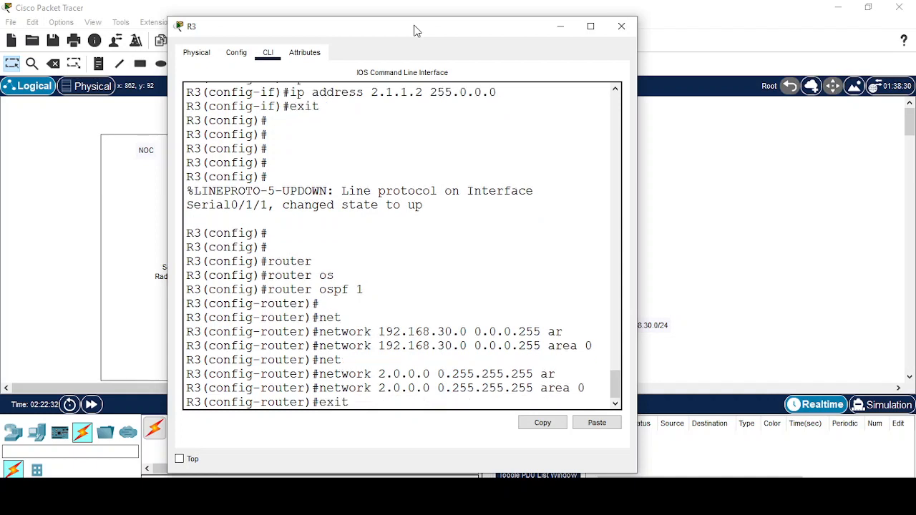
pyautogui.press('Return')
pyautogui.press('Return')
pyautogui.press('Return')
pyautogui.press('Return')
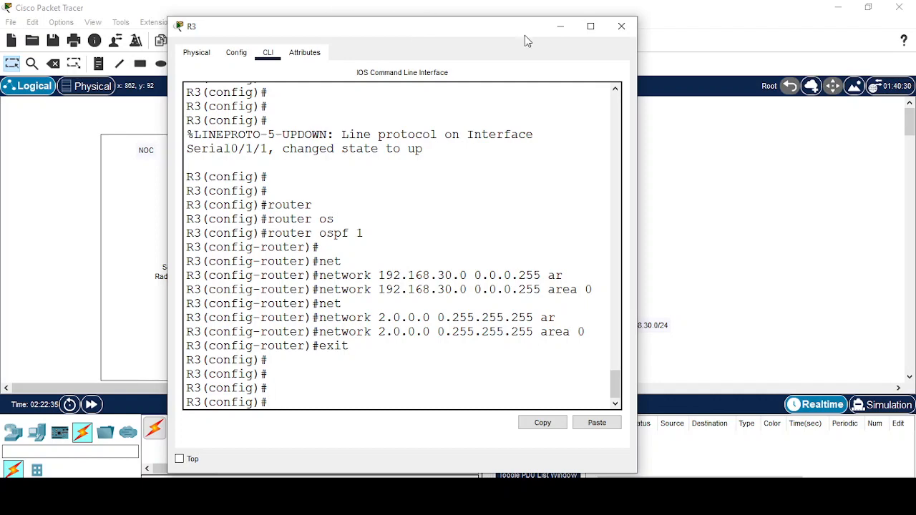
pyautogui.click(562, 29)
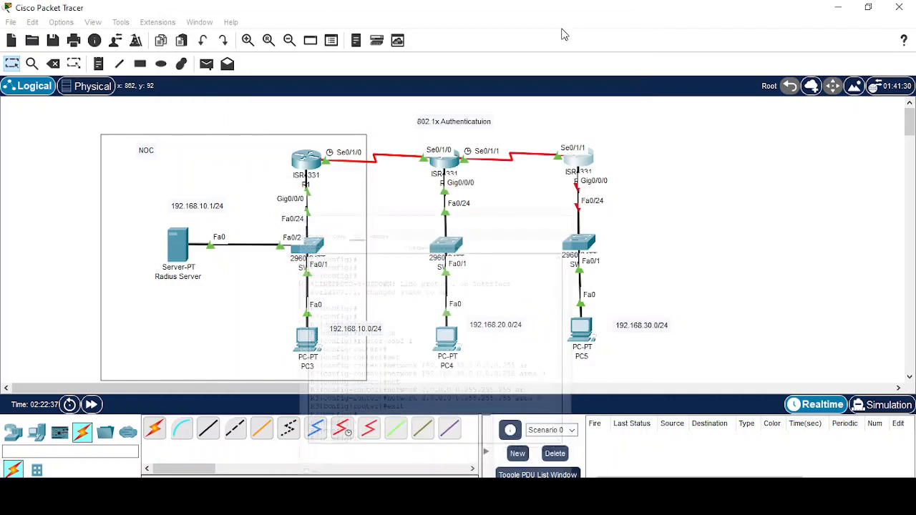
# Open R2's command line and scroll through its existing configuration output.
pyautogui.click(451, 163)
pyautogui.scroll(10, 469, 347)
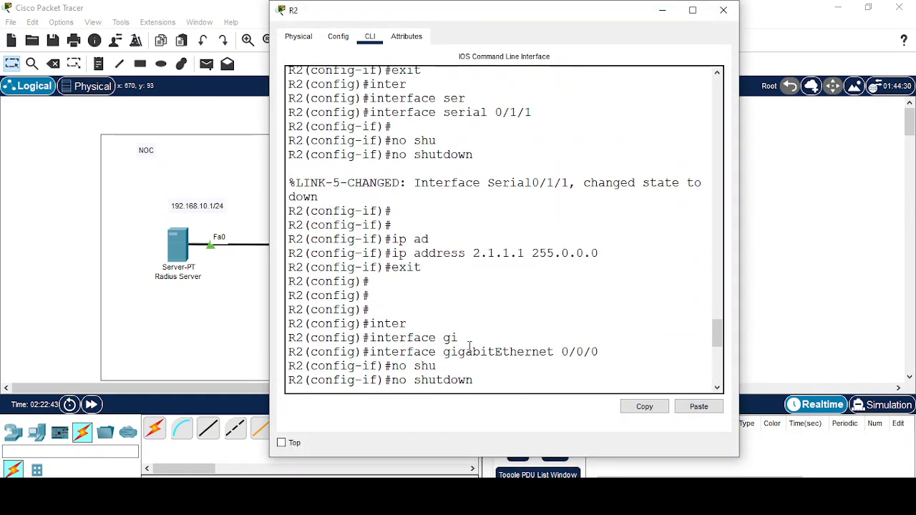
pyautogui.scroll(5, 470, 347)
pyautogui.scroll(-15, 469, 347)
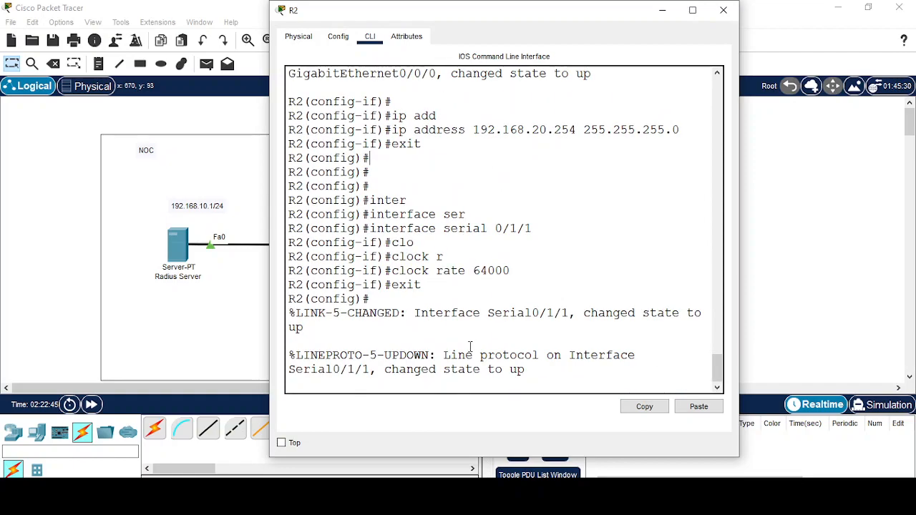
pyautogui.scroll(10, 470, 348)
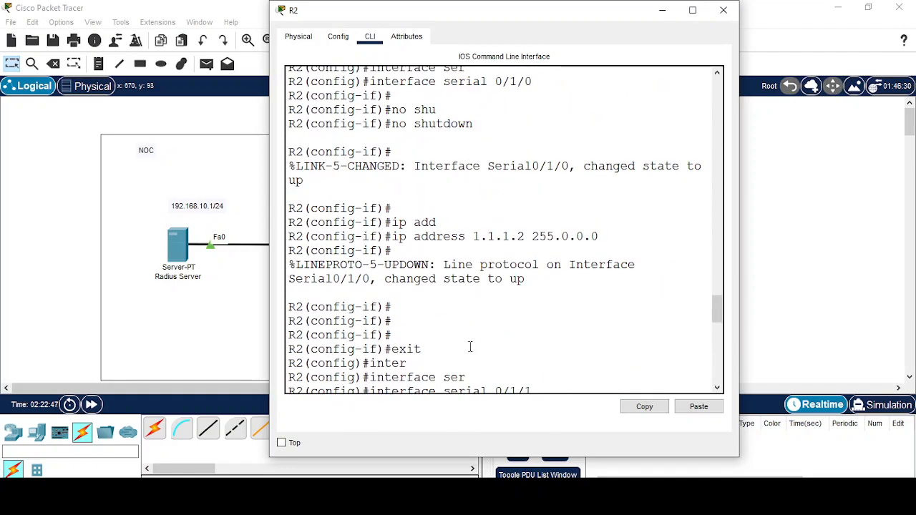
pyautogui.scroll(3, 470, 348)
pyautogui.scroll(-12, 473, 347)
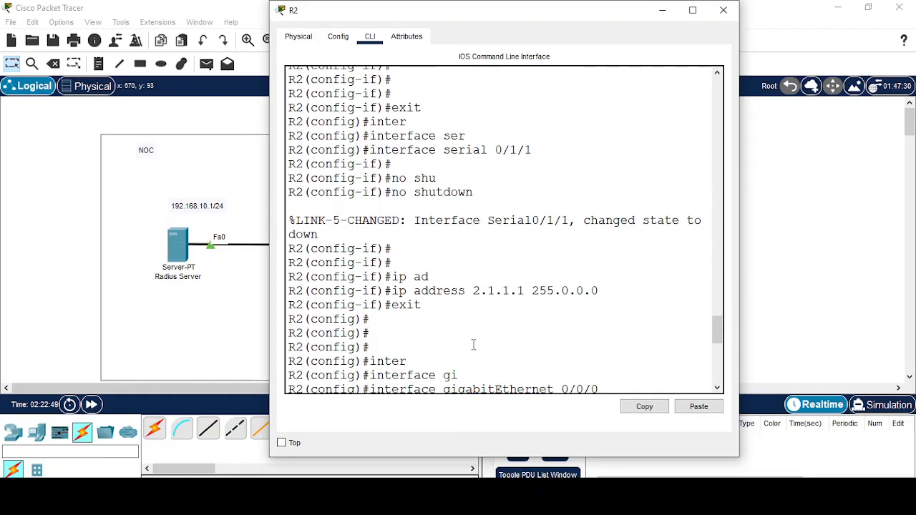
pyautogui.scroll(2, 473, 347)
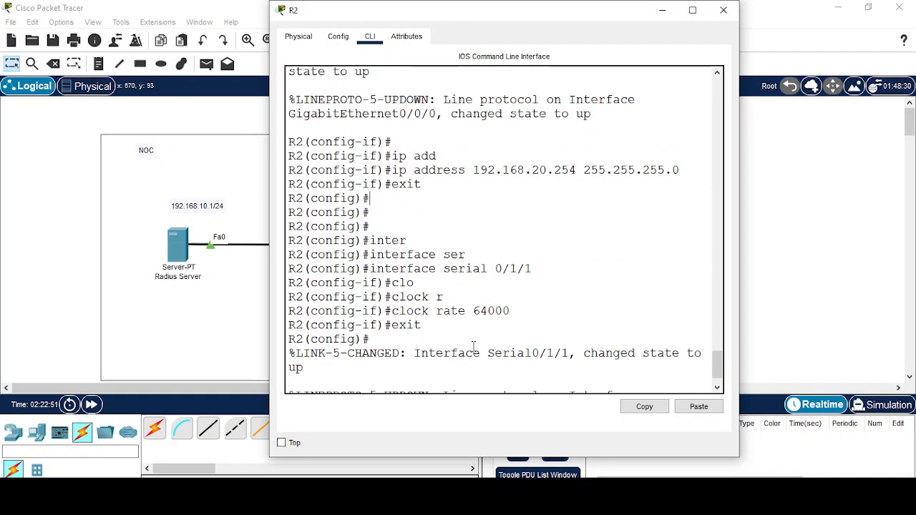
# Start OSPF process 1 on R2 and advertise 192.168.20.0 0.0.0.255 in area 0.
pyautogui.press('Return')
pyautogui.press('Return')
pyautogui.press('Return')
pyautogui.press('Return')
pyautogui.press('Return')
pyautogui.write('router')
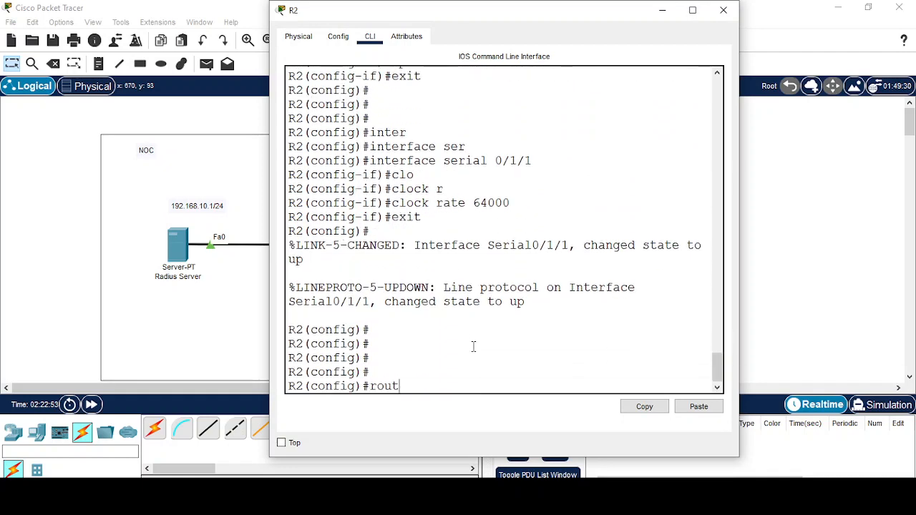
pyautogui.press('Tab')
pyautogui.write('os')
pyautogui.press('Tab')
pyautogui.write('1')
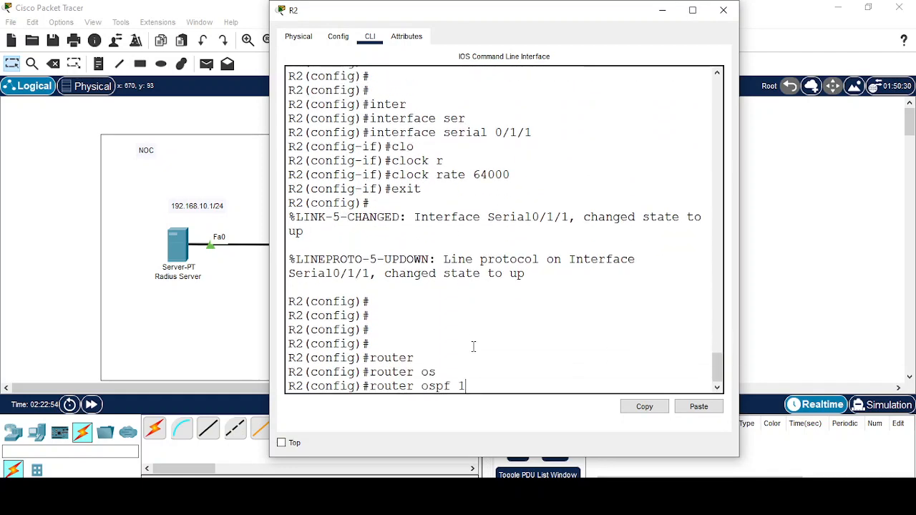
pyautogui.press('Return')
pyautogui.write('net')
pyautogui.press('Tab')
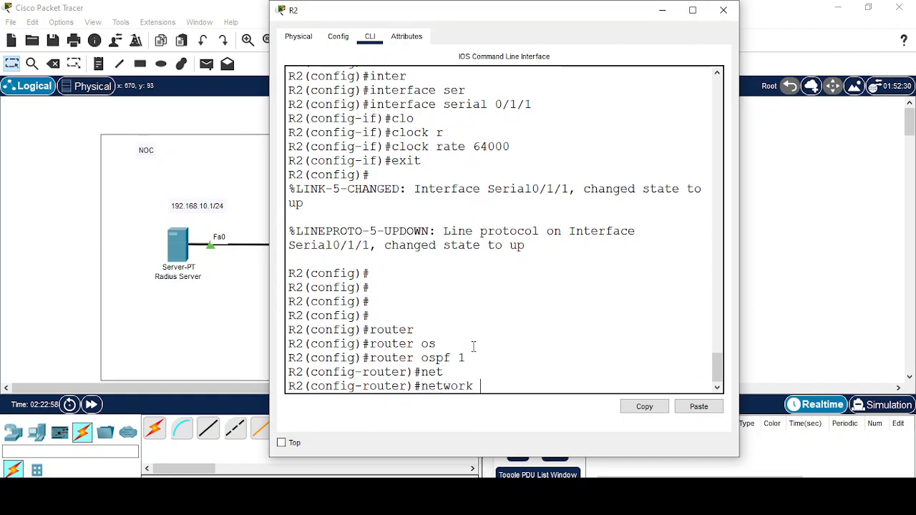
pyautogui.write('192.168.20')
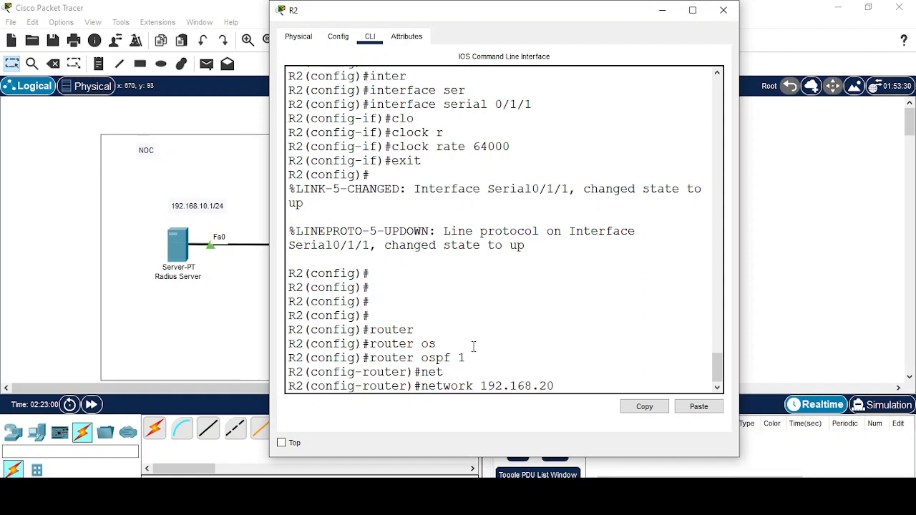
pyautogui.write('.0 0.25')
pyautogui.press('BackSpace')
pyautogui.press('BackSpace')
pyautogui.write('0.0.255 are')
pyautogui.press('Tab')
pyautogui.write('0')
pyautogui.press('Return')
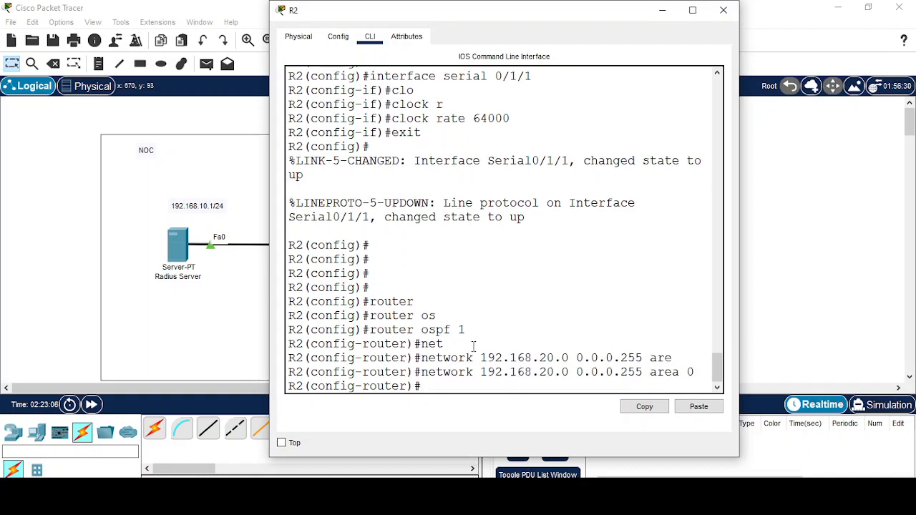
# Advertise network 1.0.0.0 0.255.255.255 in area 0, correcting the mistyped wildcard.
pyautogui.write('net')
pyautogui.press('Tab')
pyautogui.write('1.')
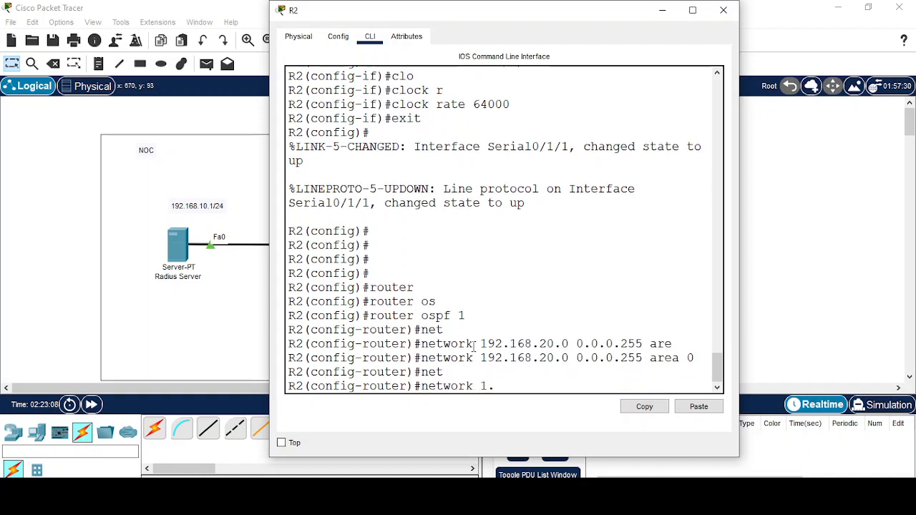
pyautogui.write('0.0.0 0.255.25')
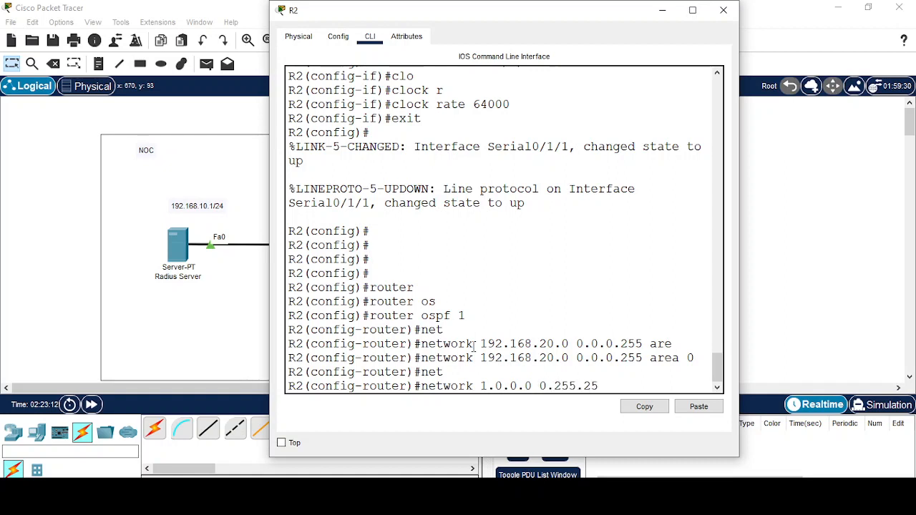
pyautogui.write('5.255.0')
pyautogui.press('BackSpace')
pyautogui.write('255 ar')
pyautogui.press('Tab')
pyautogui.write('0')
pyautogui.press('Return')
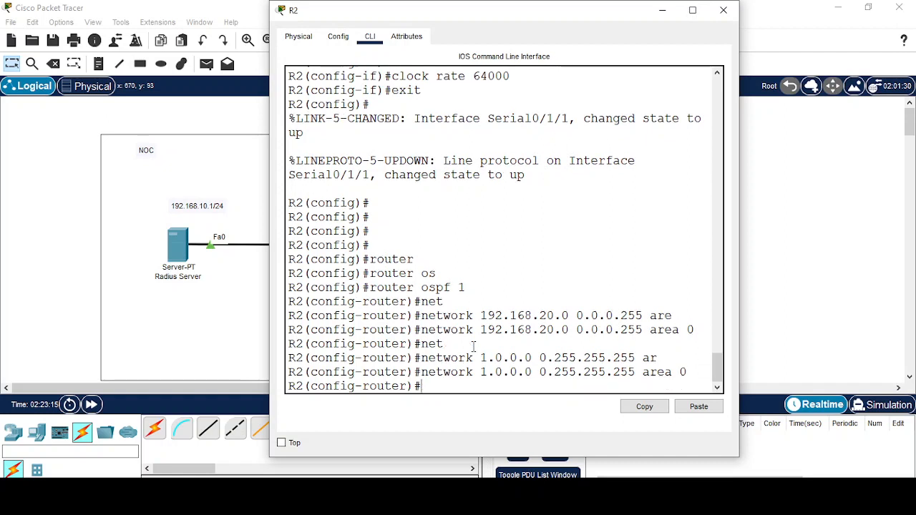
# Advertise network 2.0.0.0 0.255.255.255 in area 0 and return to the topology.
pyautogui.write('net')
pyautogui.press('Tab')
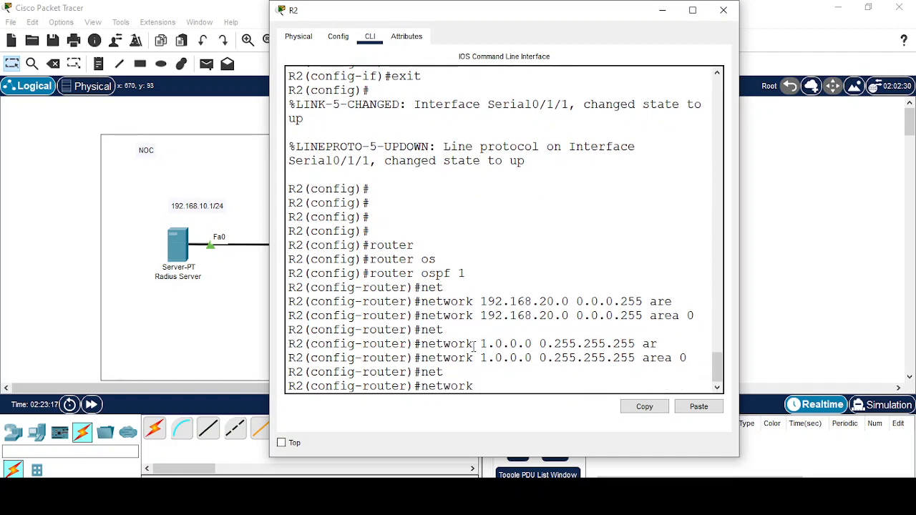
pyautogui.write('2.0.0.0 0.255.255.255 ar')
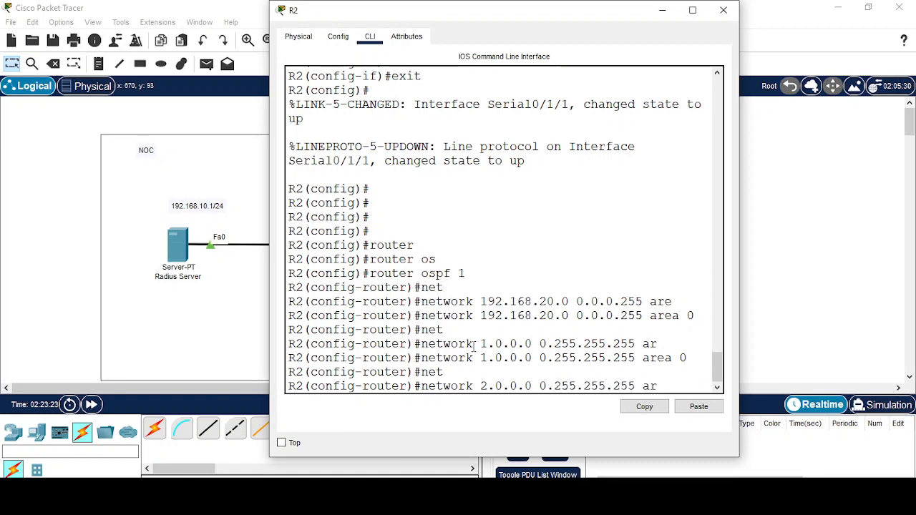
pyautogui.press('Tab')
pyautogui.write('0')
pyautogui.press('Return')
pyautogui.press('Return')
pyautogui.press('Return')
pyautogui.press('Return')
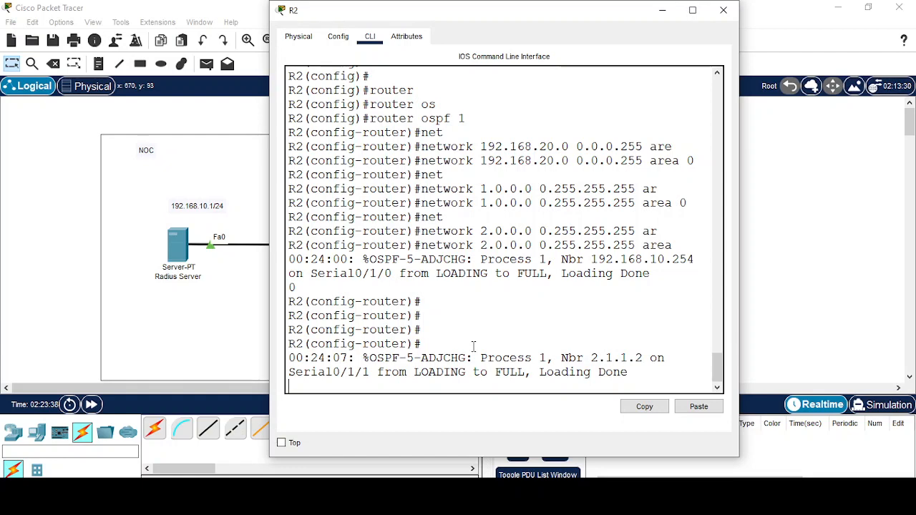
pyautogui.click(653, 14)
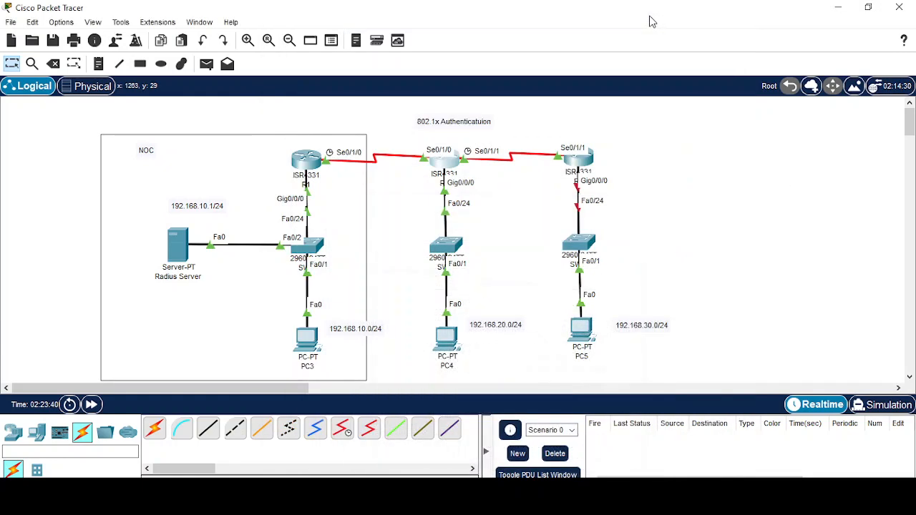
# From PC5's command prompt, ping 192.168.10.1, which times out.
pyautogui.click(584, 336)
pyautogui.click(530, 106)
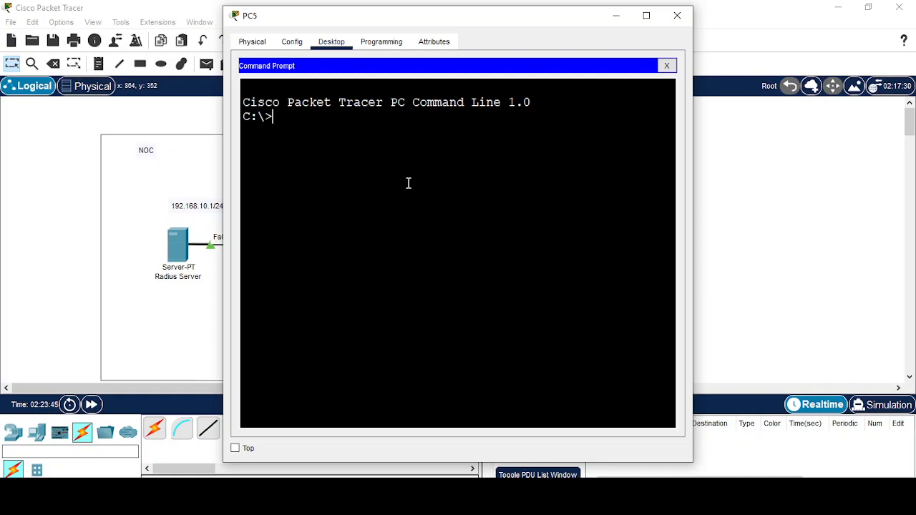
pyautogui.write('ping 192.168.')
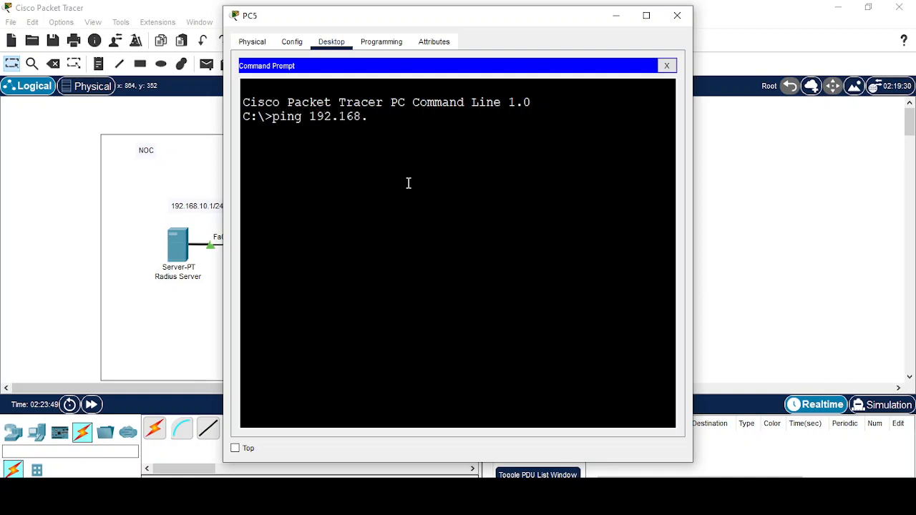
pyautogui.write('10.1')
pyautogui.press('Return')
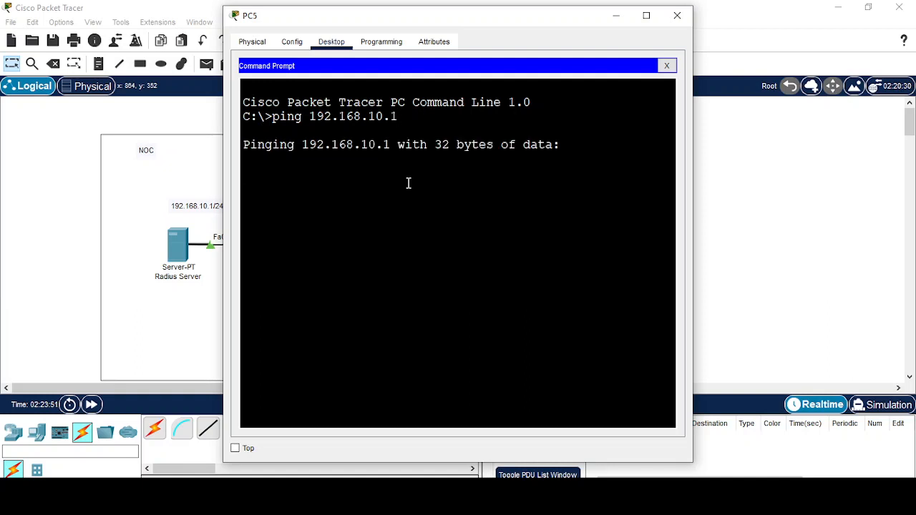
# Reposition PC5's window beside the topology and ping gateway 192.168.30.254.
pyautogui.moveTo(458, 19); pyautogui.dragTo(714, 28)
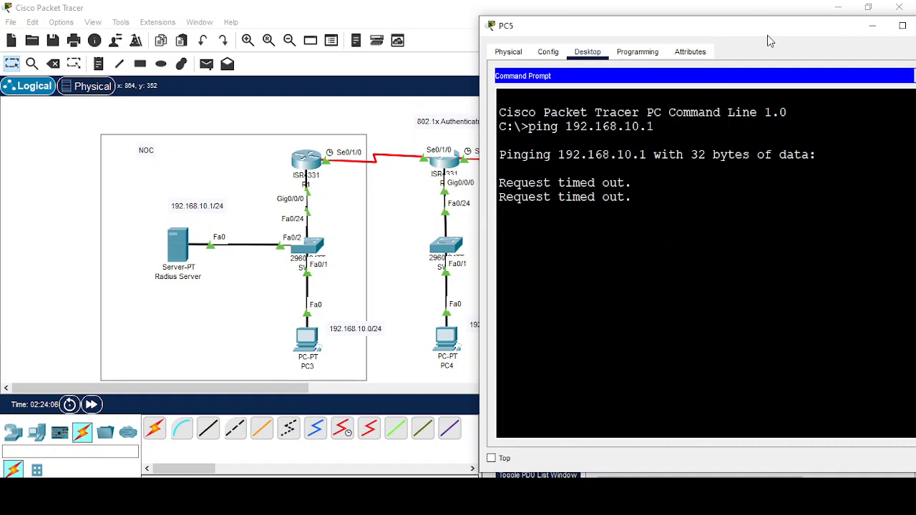
pyautogui.moveTo(780, 34); pyautogui.dragTo(652, 14)
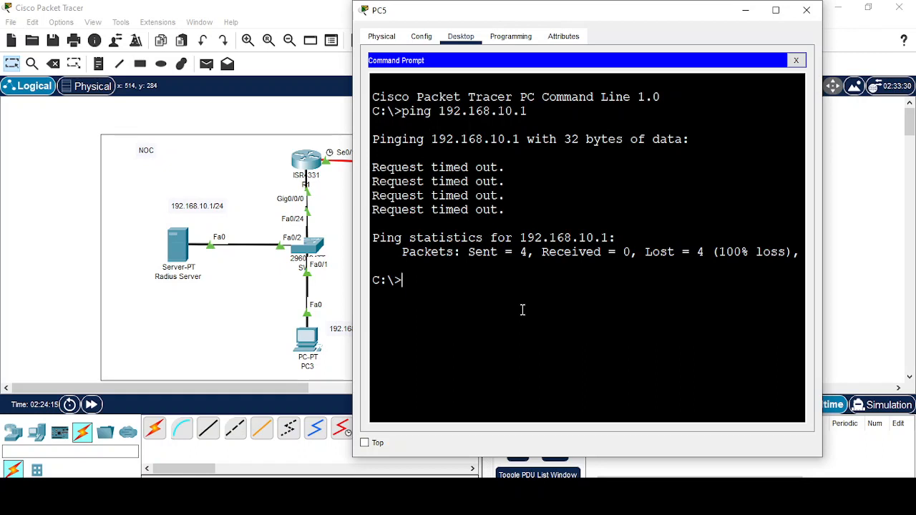
pyautogui.write('ping 192.168.30.')
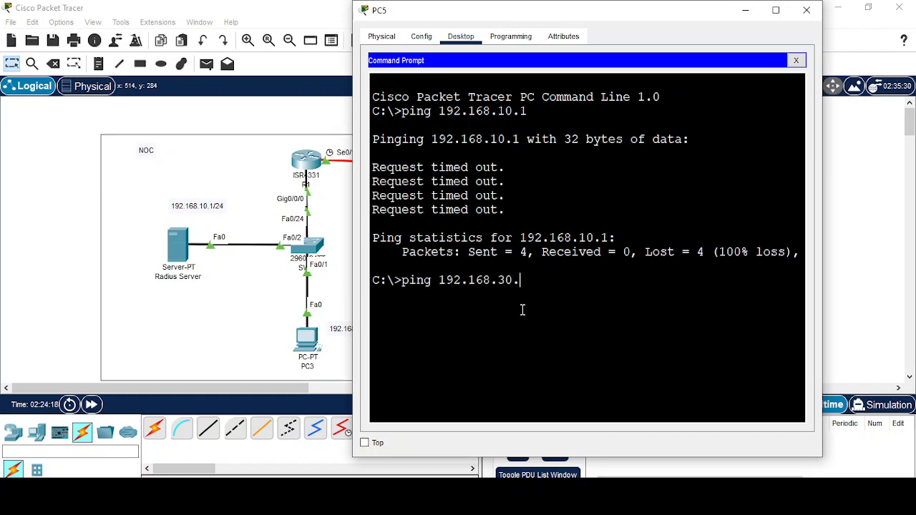
pyautogui.write('254')
pyautogui.press('Return')
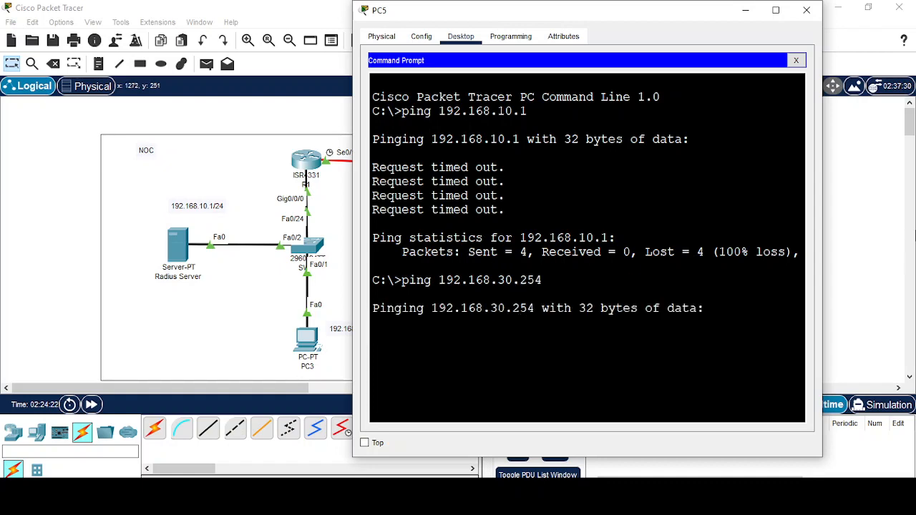
# Hide PC5's window and open R3's command line with a fresh prompt.
pyautogui.click(755, 15)
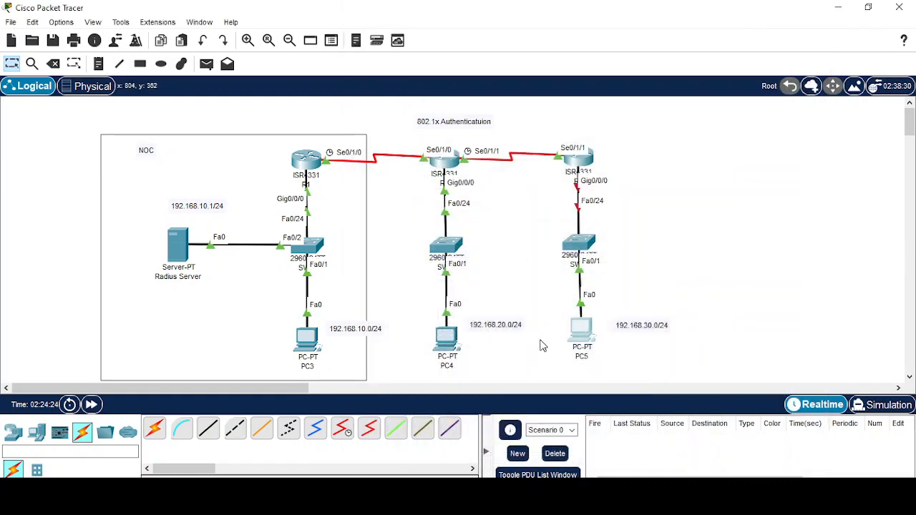
pyautogui.moveTo(585, 343)
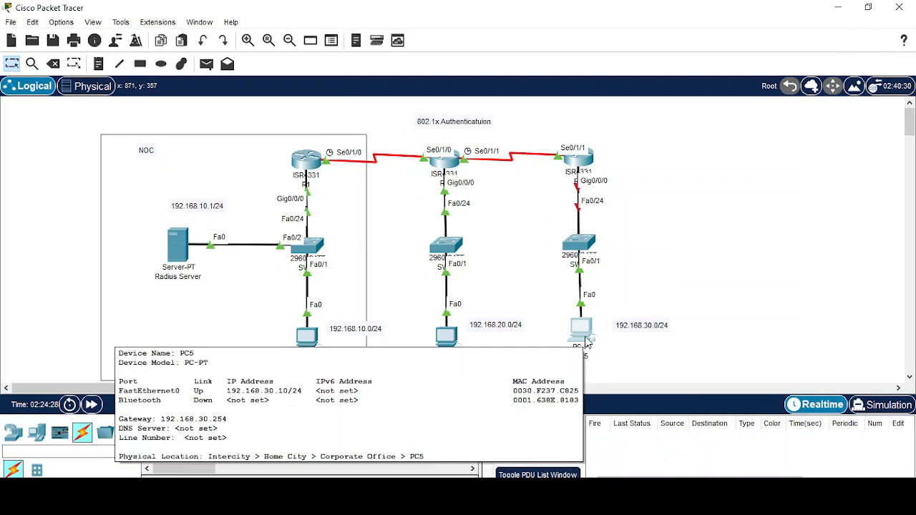
pyautogui.moveTo(587, 247)
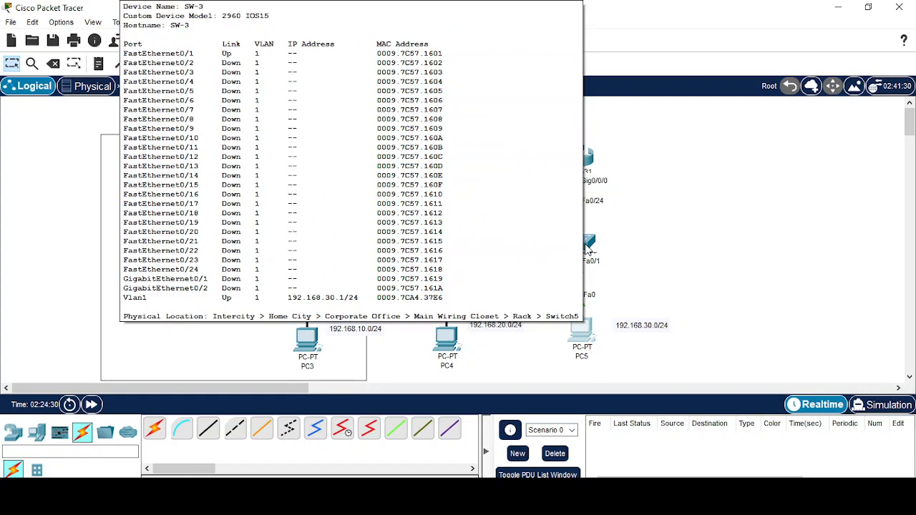
pyautogui.click(588, 154)
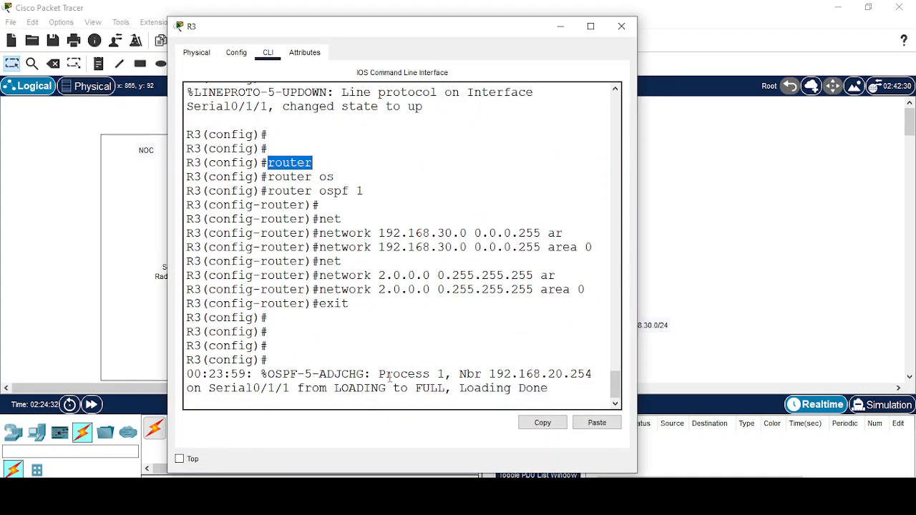
pyautogui.click(372, 403)
pyautogui.press('Return')
pyautogui.press('Return')
pyautogui.press('Return')
pyautogui.press('Return')
pyautogui.press('Return')
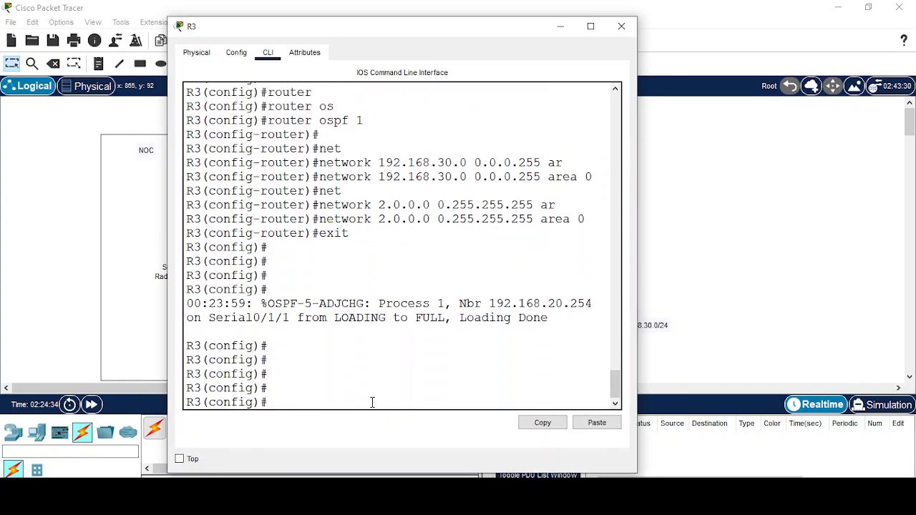
# Enable GigabitEthernet 0/0/0 on R3 with no shutdown and return to the topology.
pyautogui.write('inter')
pyautogui.press('Tab')
pyautogui.write('gi')
pyautogui.press('Tab')
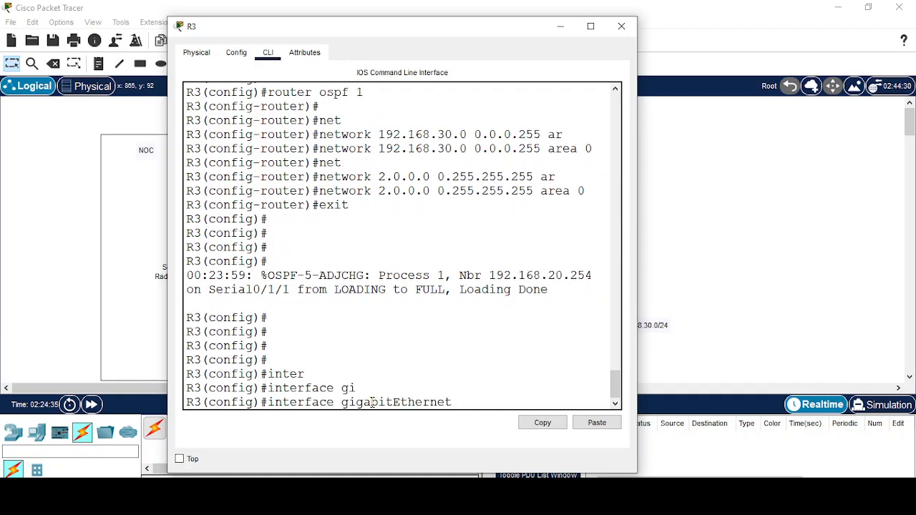
pyautogui.write('0/0/0')
pyautogui.press('Return')
pyautogui.write('no shu')
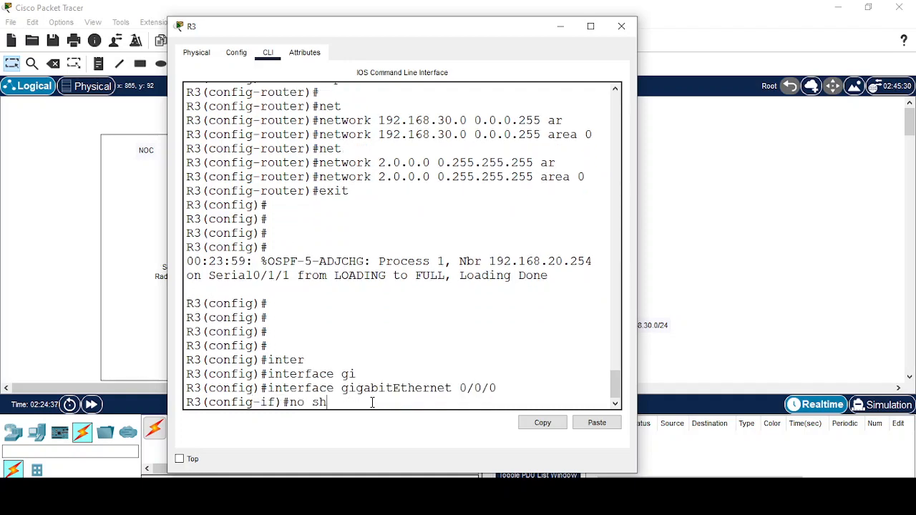
pyautogui.press('Tab')
pyautogui.press('Return')
pyautogui.click(561, 26)
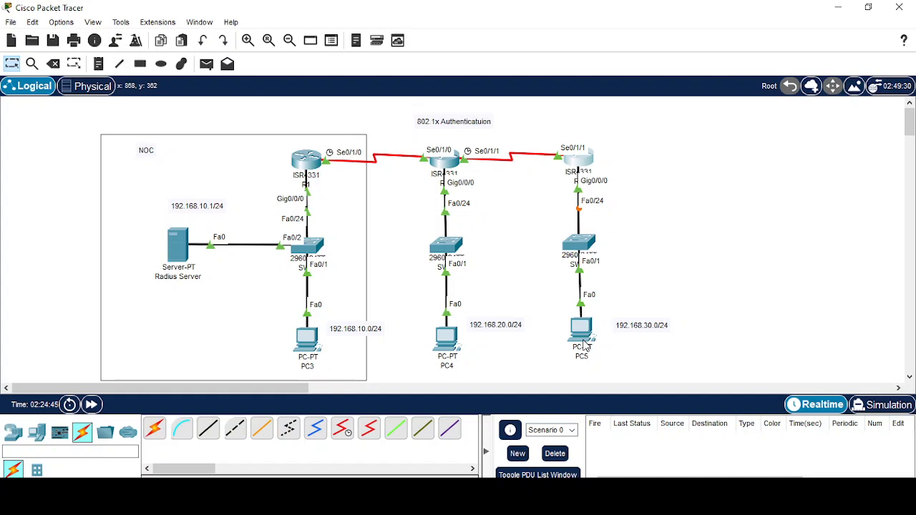
# Reopen PC5's command prompt and rerun the ping to 192.168.10.1.
pyautogui.click(585, 345)
pyautogui.scroll(-2, 737, 389)
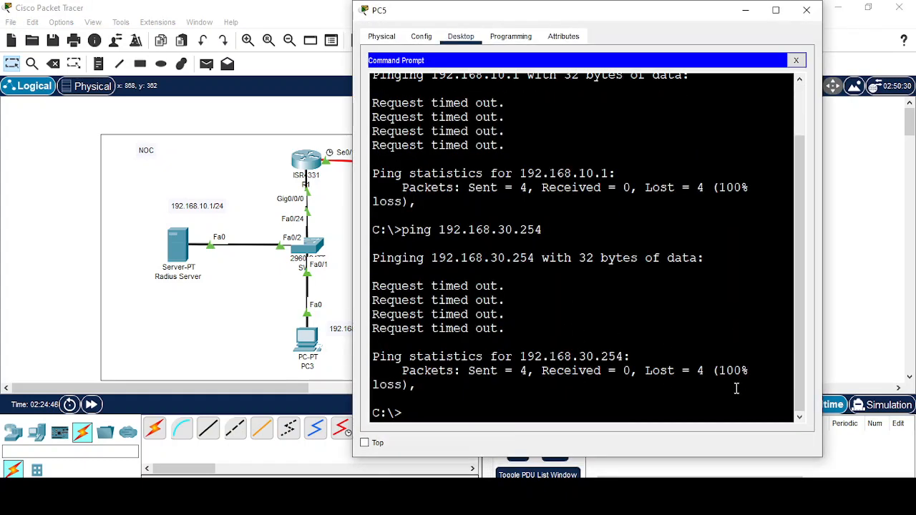
pyautogui.scroll(1, 737, 389)
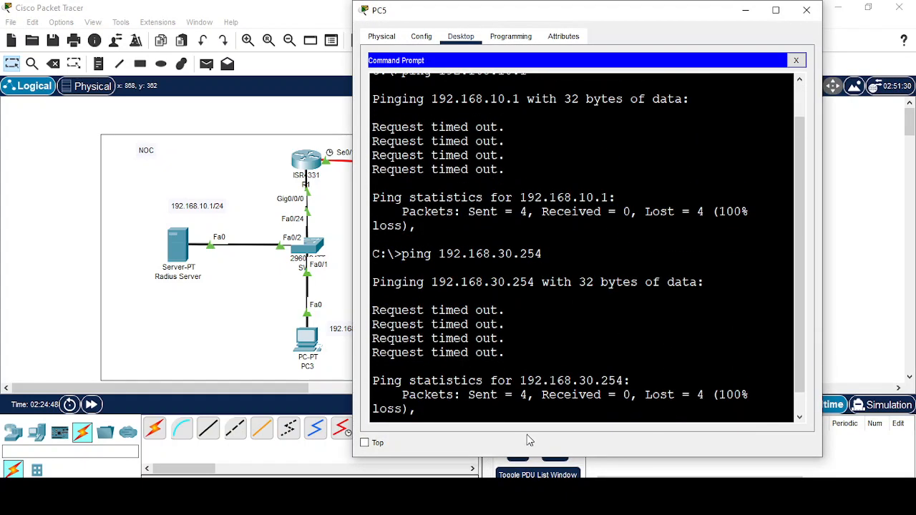
pyautogui.press('Return')
pyautogui.press('Return')
pyautogui.press('Return')
pyautogui.press('Return')
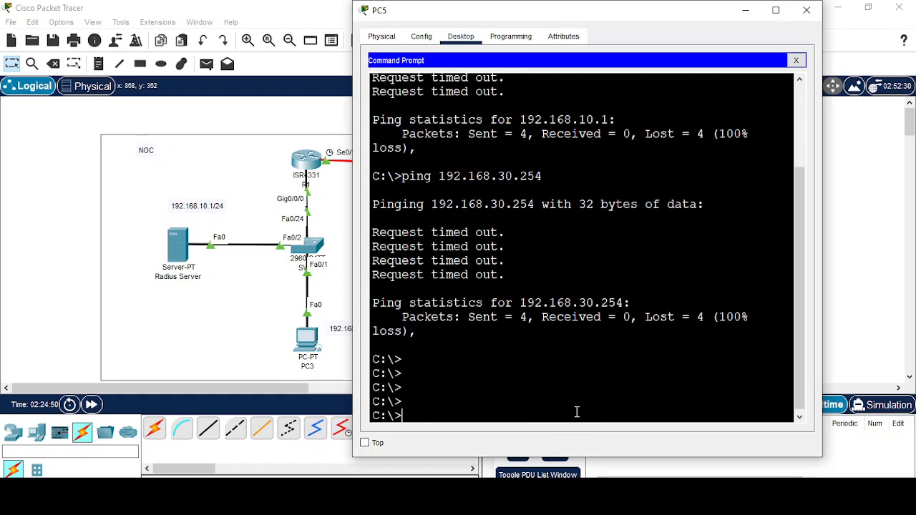
pyautogui.press('Up')
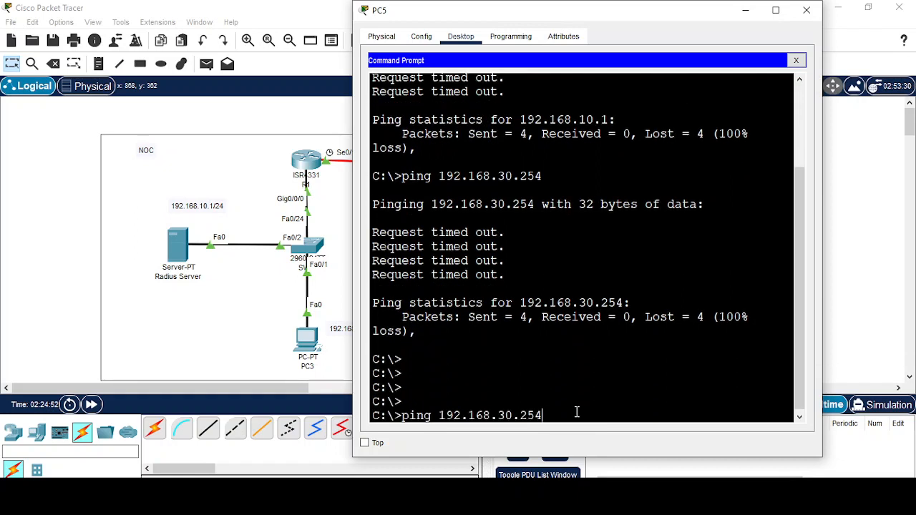
pyautogui.press('Up')
pyautogui.press('Return')
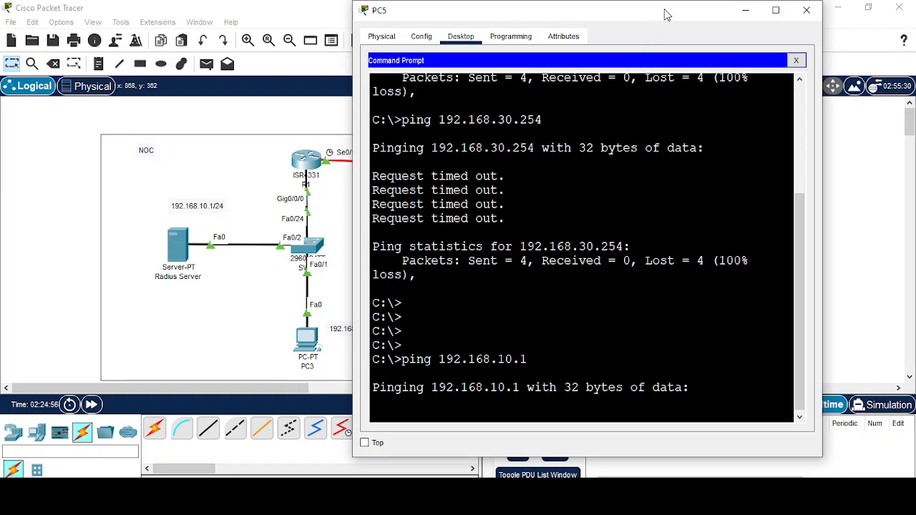
# Resize and move PC5's window, repinging 192.168.10.1 until replies arrive, then hide it.
pyautogui.moveTo(666, 15); pyautogui.dragTo(405, 7)
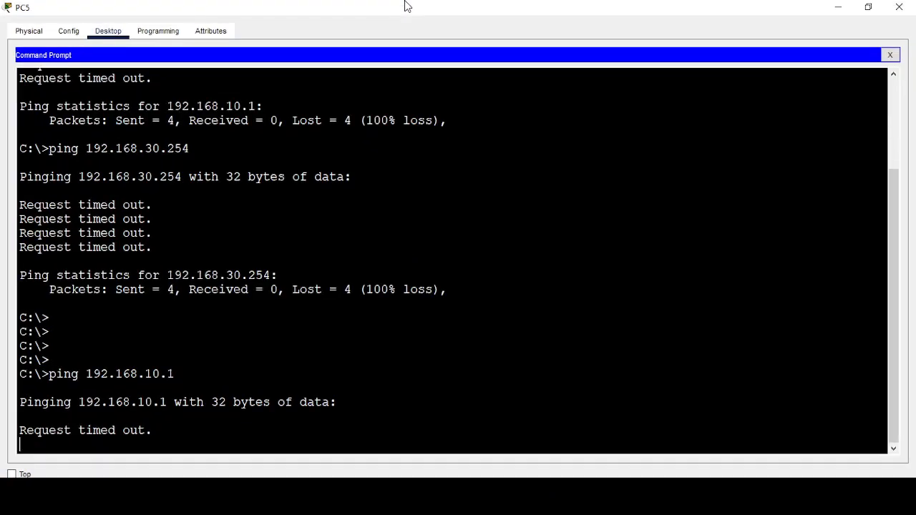
pyautogui.click(864, 7)
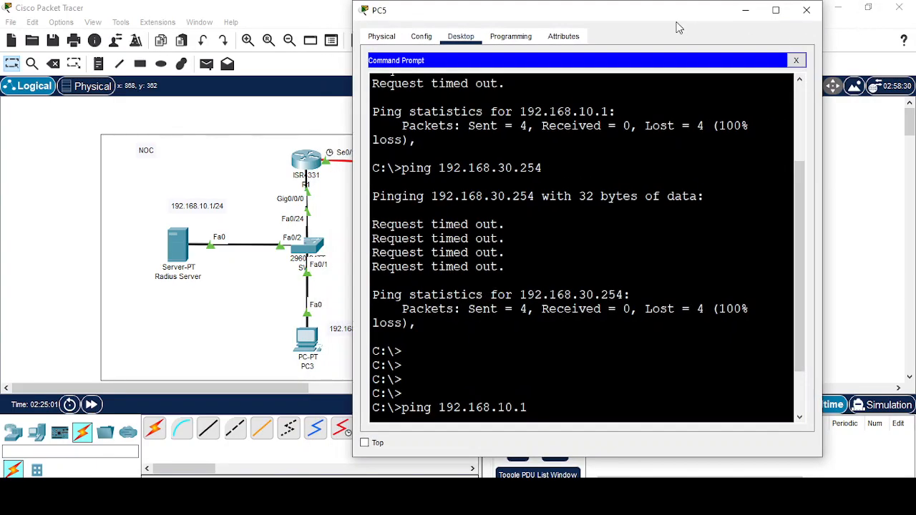
pyautogui.press('Return')
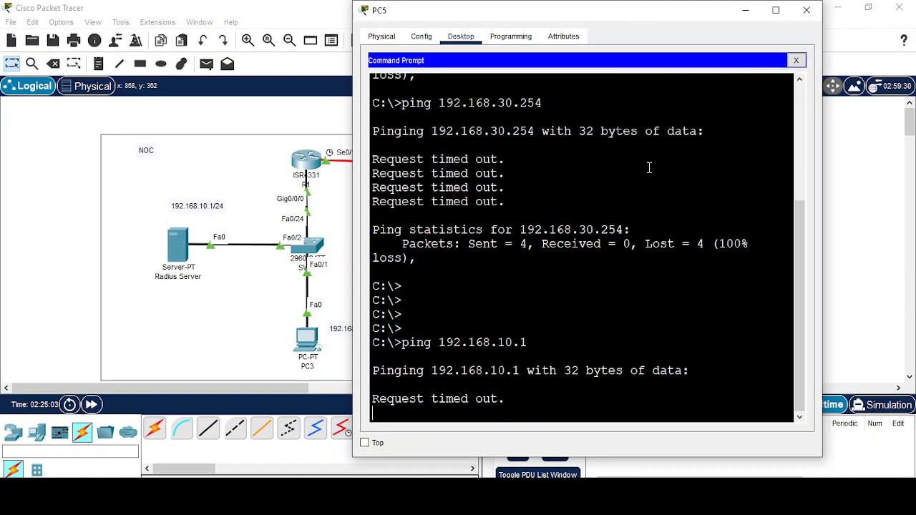
pyautogui.moveTo(670, 14); pyautogui.dragTo(396, 14)
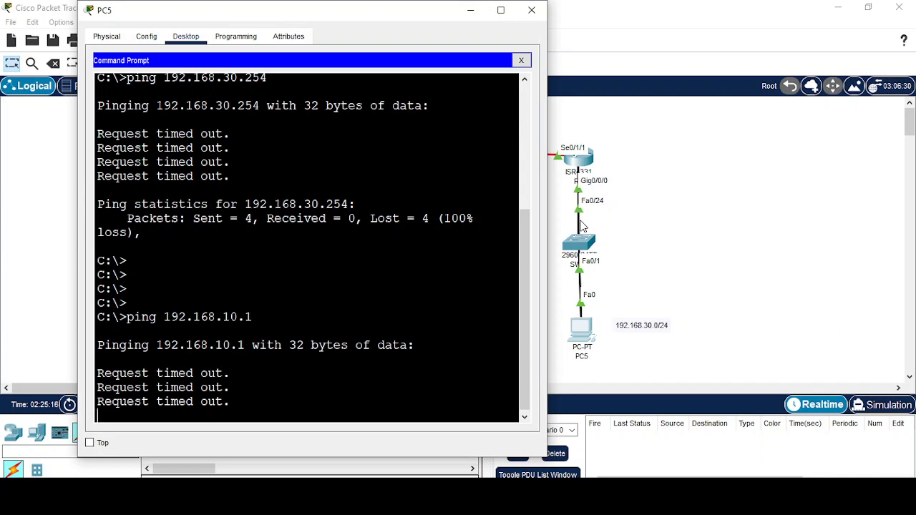
pyautogui.press('Up')
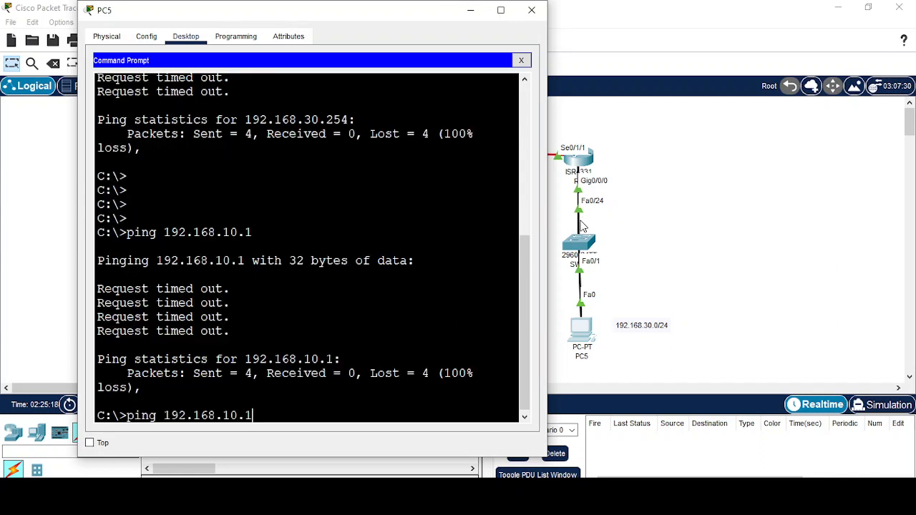
pyautogui.press('Return')
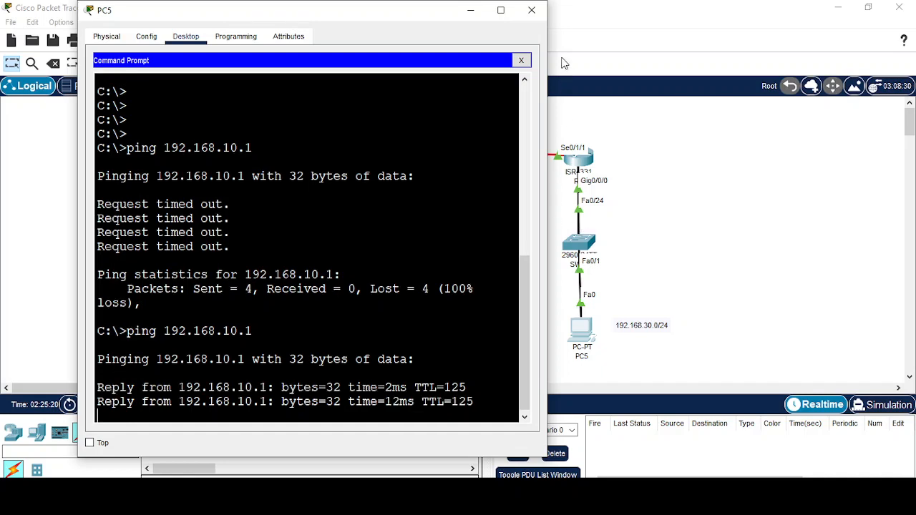
pyautogui.click(472, 11)
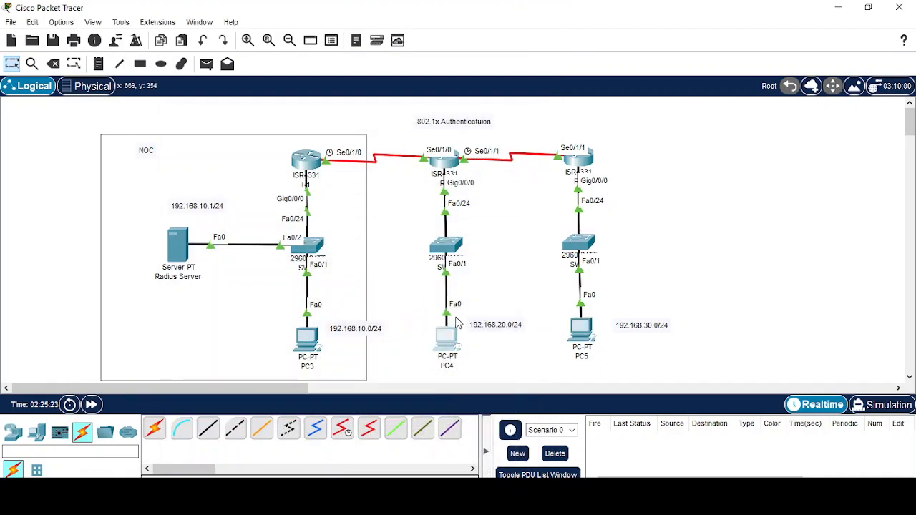
# Ping 192.168.10.1 from PC4's command prompt, get replies, and return to the topology.
pyautogui.click(449, 338)
pyautogui.click(460, 328)
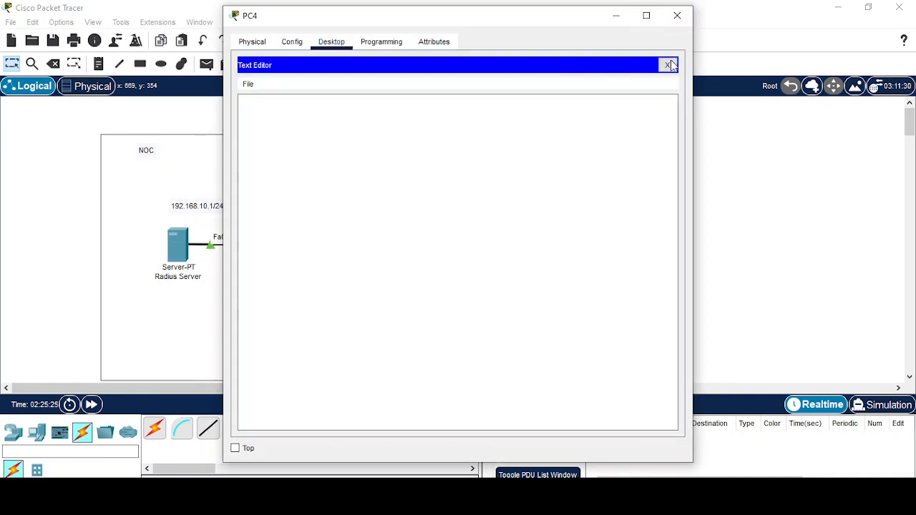
pyautogui.click(667, 65)
pyautogui.click(548, 101)
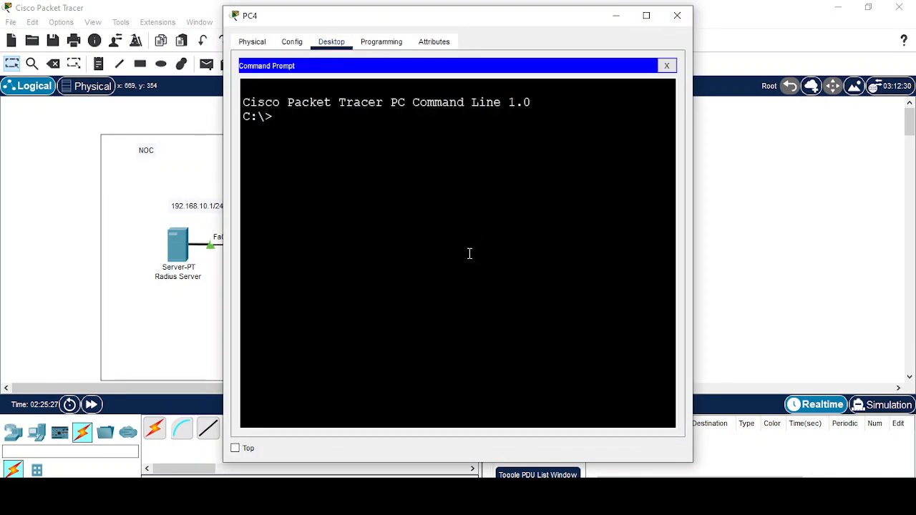
pyautogui.write('ping 192.168.')
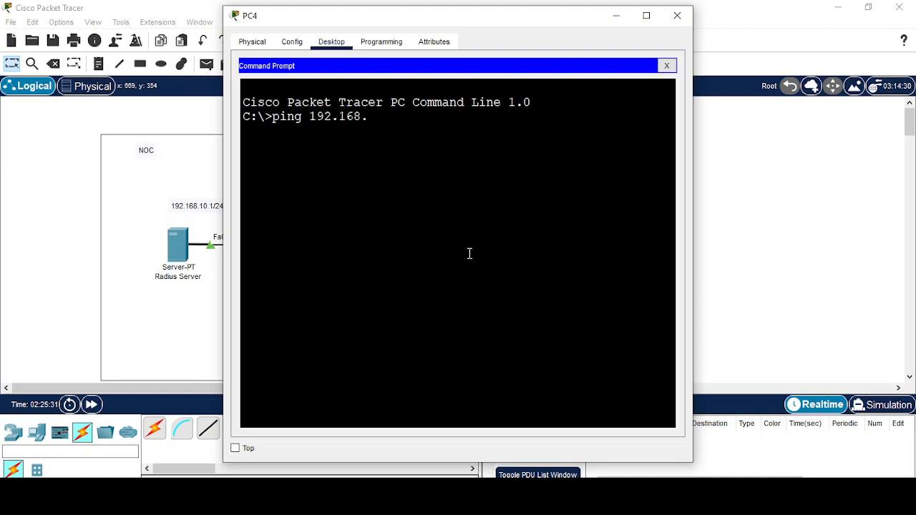
pyautogui.write('10.1')
pyautogui.press('Return')
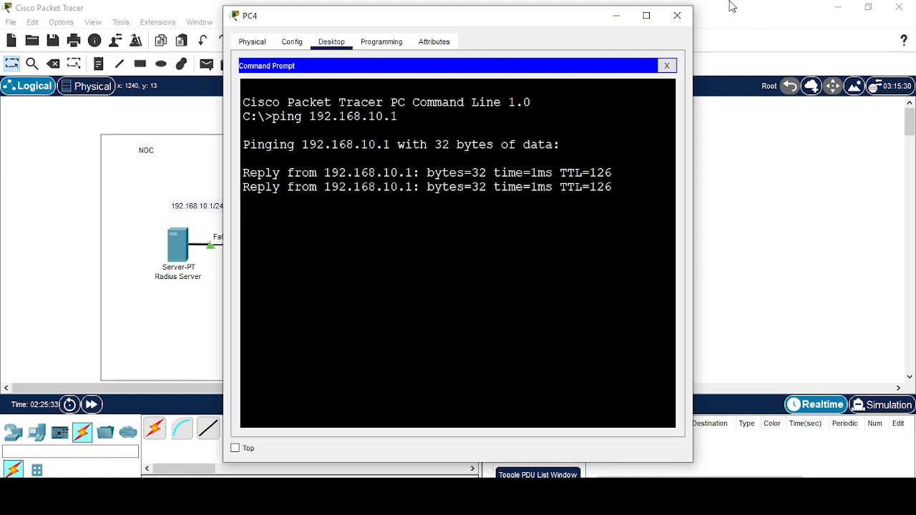
pyautogui.click(615, 15)
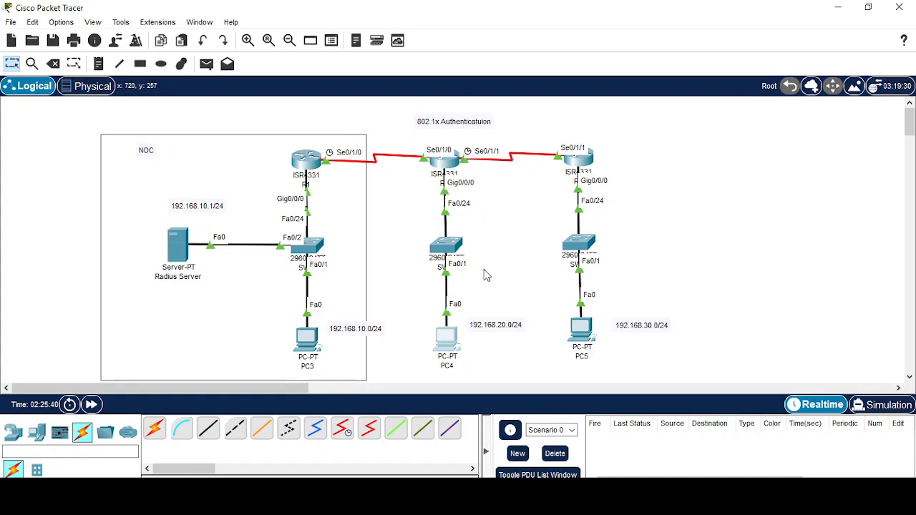
# On SW-2, exit interface range configuration and enter aaa new-model at global configuration.
pyautogui.click(450, 245)
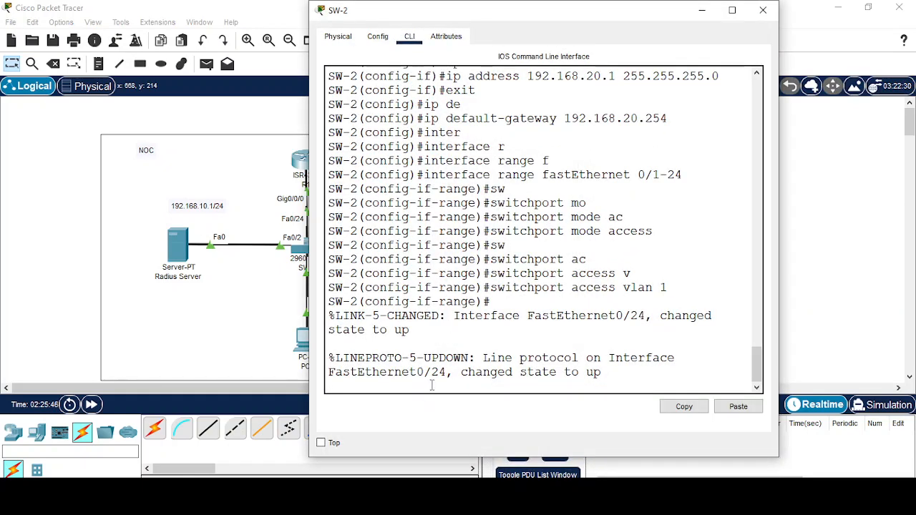
pyautogui.press('Return')
pyautogui.press('Return')
pyautogui.press('Return')
pyautogui.press('Return')
pyautogui.write('exit')
pyautogui.press('Return')
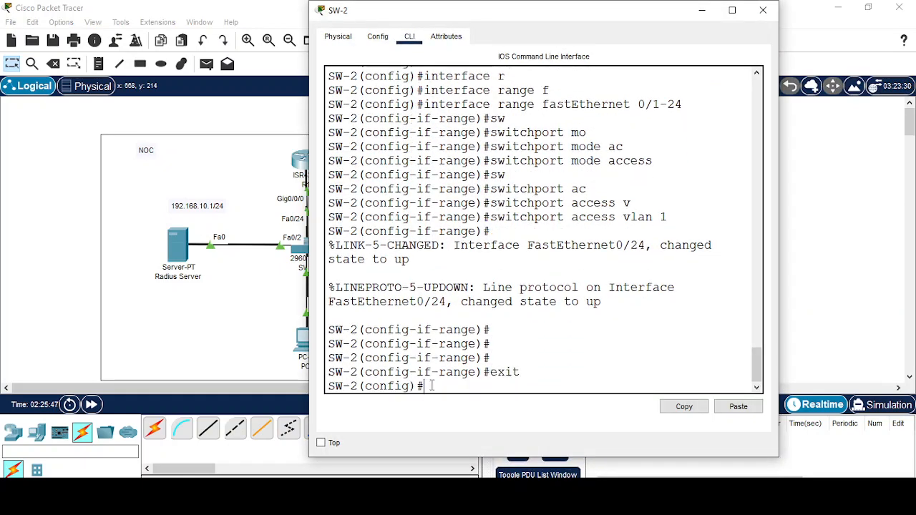
pyautogui.press('Return')
pyautogui.press('Return')
pyautogui.press('Return')
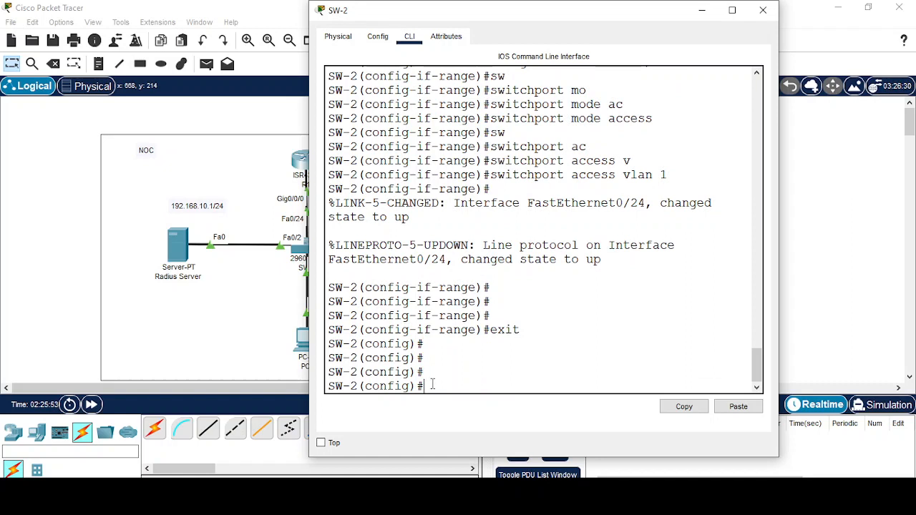
pyautogui.write('aaa ne')
pyautogui.press('Tab')
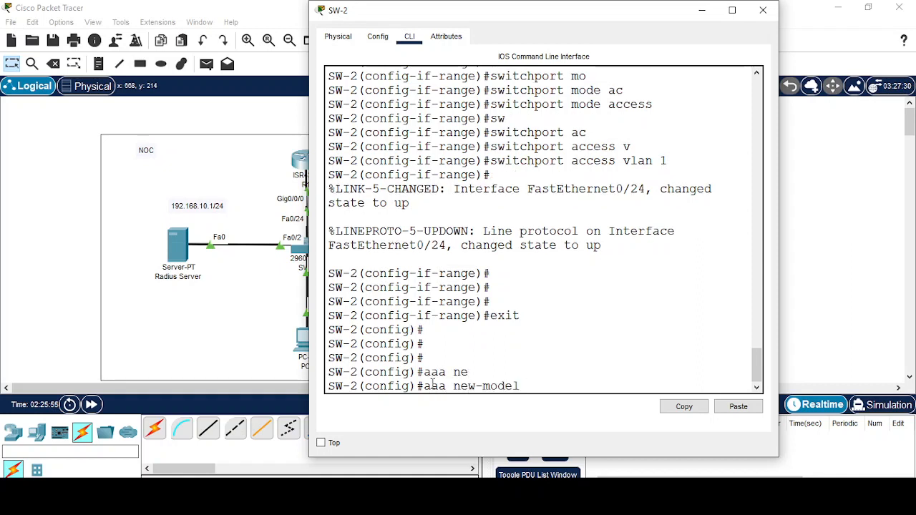
pyautogui.press('Return')
pyautogui.press('Return')
pyautogui.press('Return')
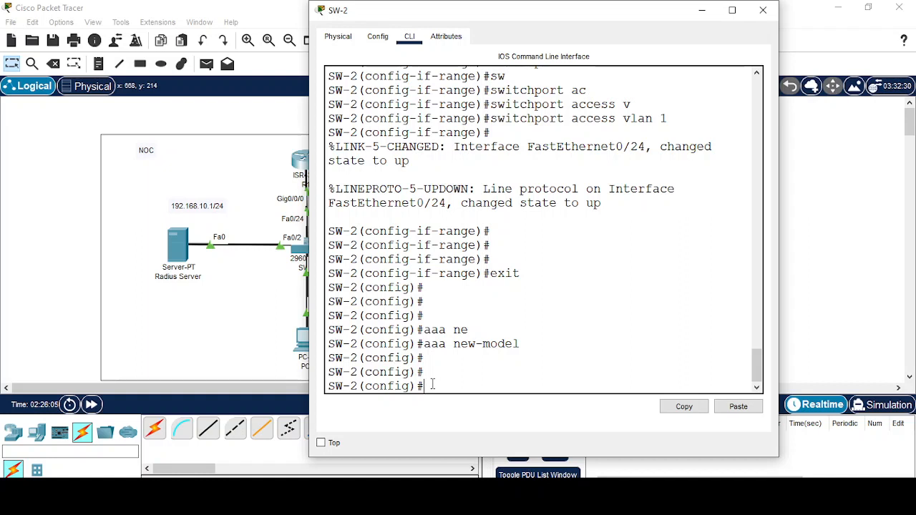
# On SW-2, register RADIUS server host 192.168.10.1 with its shared key.
pyautogui.write('radi')
pyautogui.press('Tab')
pyautogui.write('us')
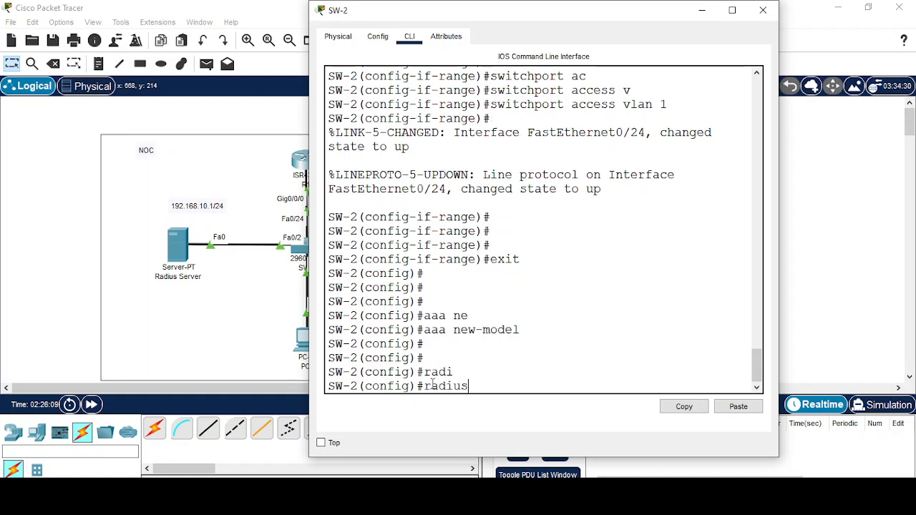
pyautogui.write('-s')
pyautogui.press('Tab')
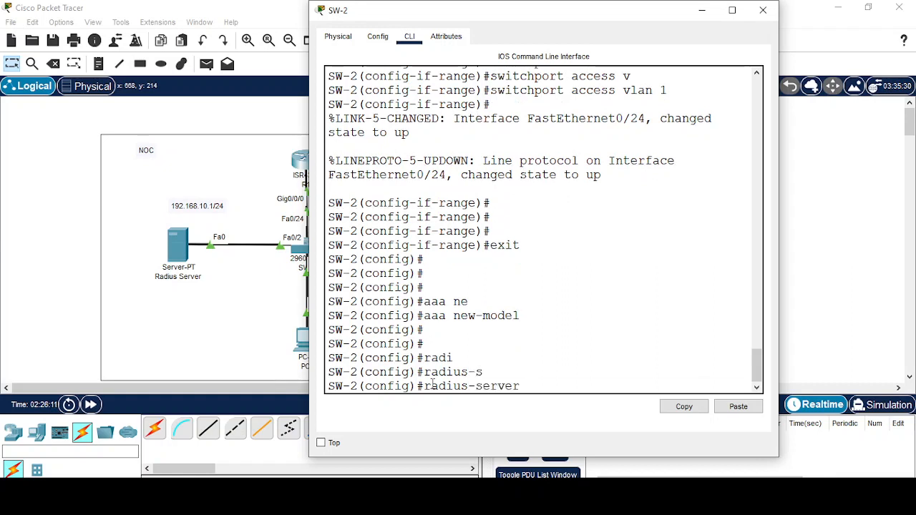
pyautogui.write('ho')
pyautogui.press('Tab')
pyautogui.write('192.')
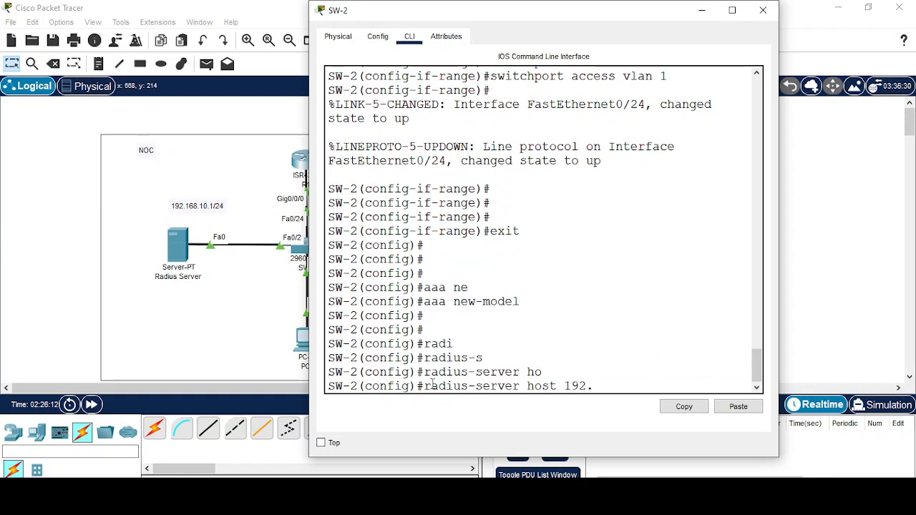
pyautogui.write('168.10.1 ke')
pyautogui.press('Tab')
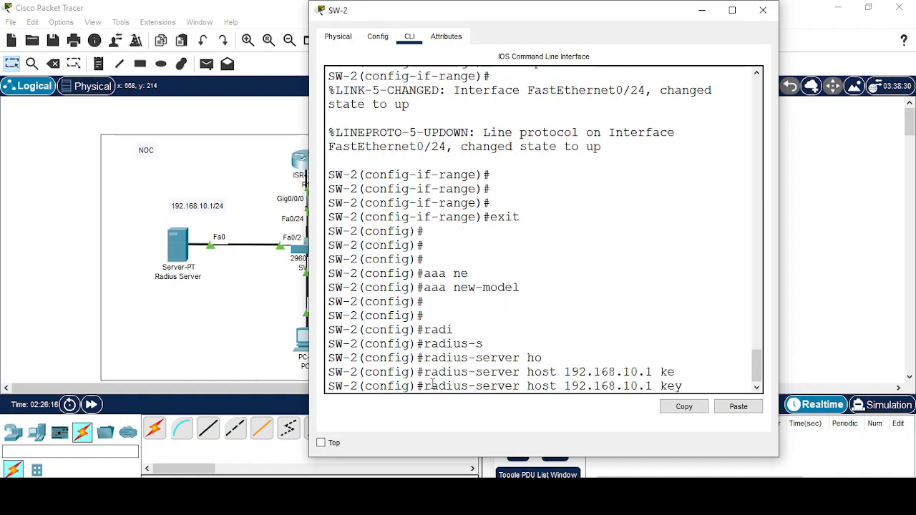
pyautogui.write('cisco')
pyautogui.press('Return')
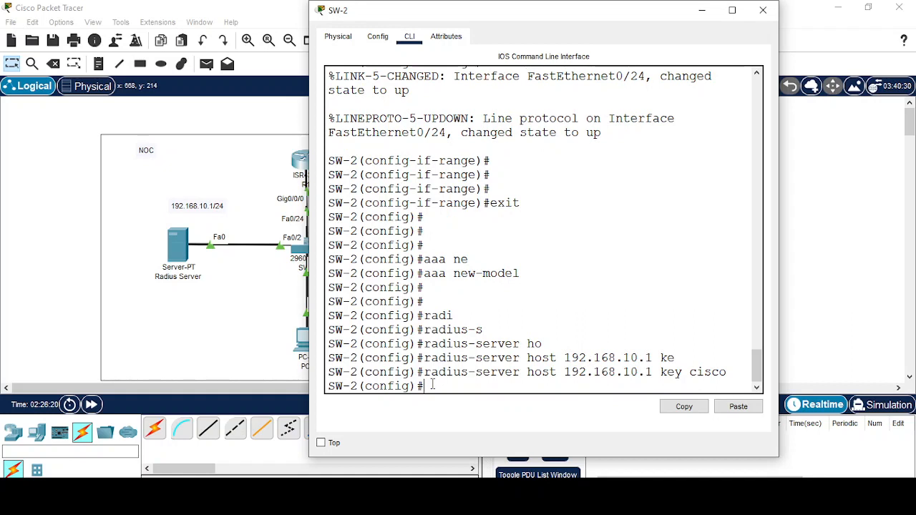
# Make group radius the default dot1x authentication method with aaa authentication dot1x.
pyautogui.write('aaa auth')
pyautogui.press('Tab')
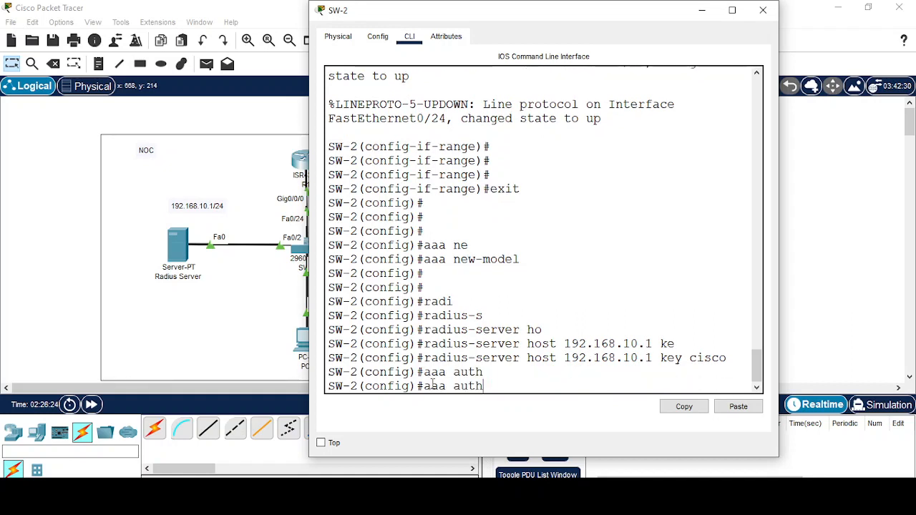
pyautogui.write('en')
pyautogui.press('Tab')
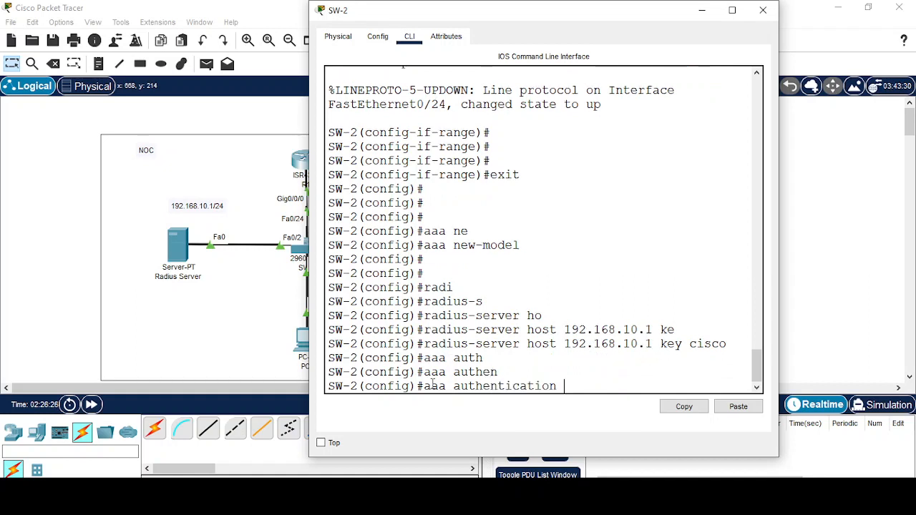
pyautogui.write('do')
pyautogui.press('Tab')
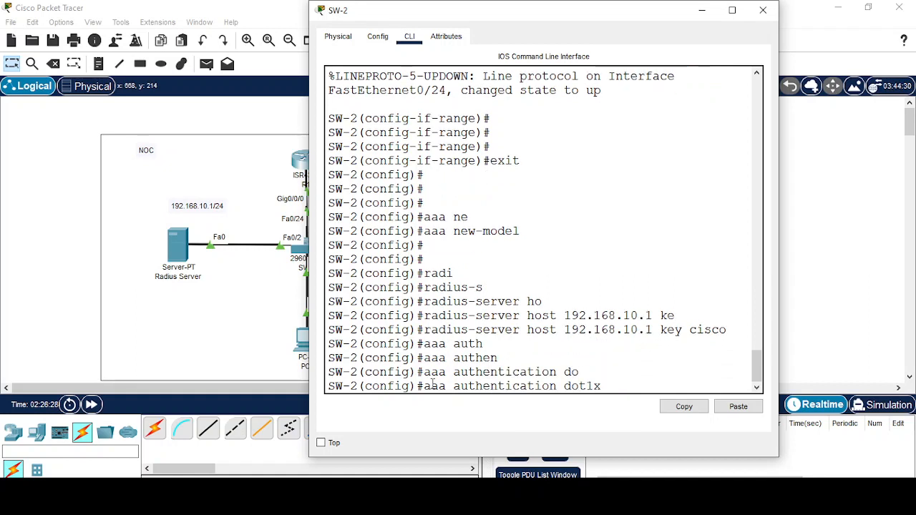
pyautogui.write('de')
pyautogui.press('Tab')
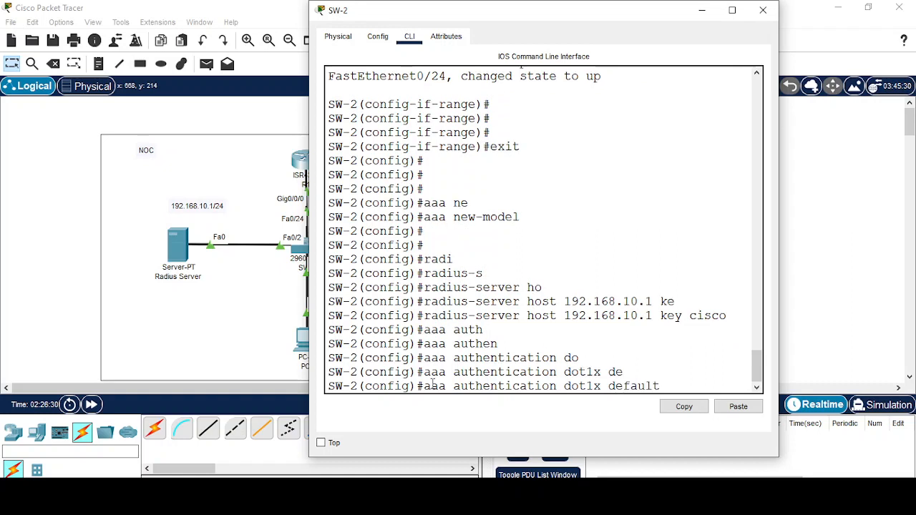
pyautogui.write('gr')
pyautogui.press('Tab')
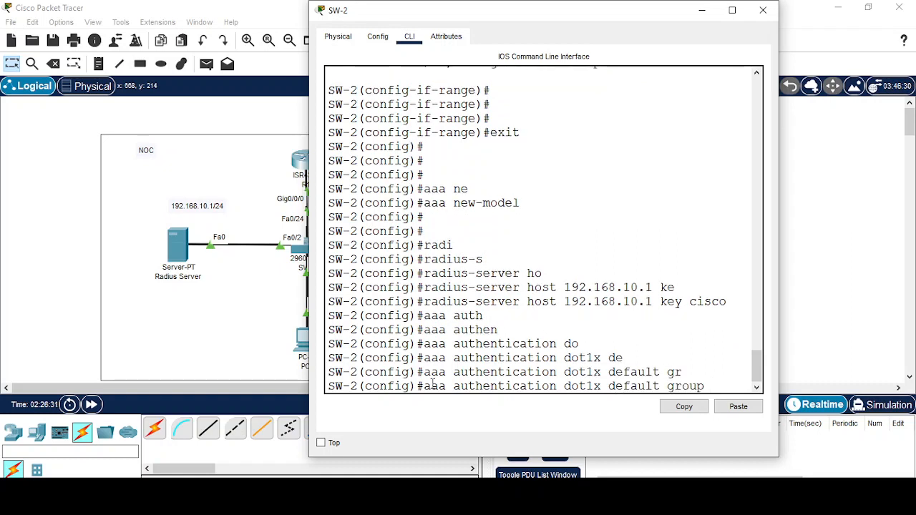
pyautogui.write('r')
pyautogui.press('Tab')
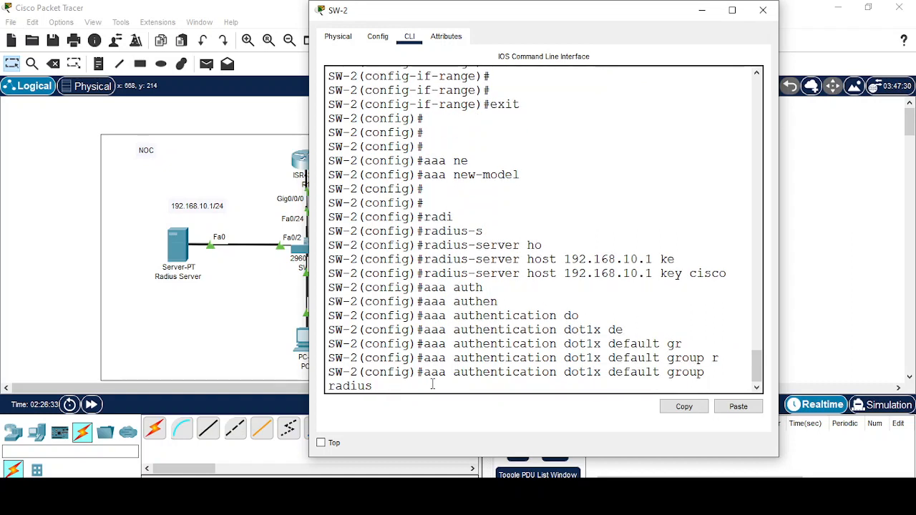
pyautogui.press('Return')
pyautogui.press('Return')
pyautogui.press('Return')
pyautogui.press('Return')
# Enable dot1x system-auth-control globally on SW-2.
pyautogui.write('do')
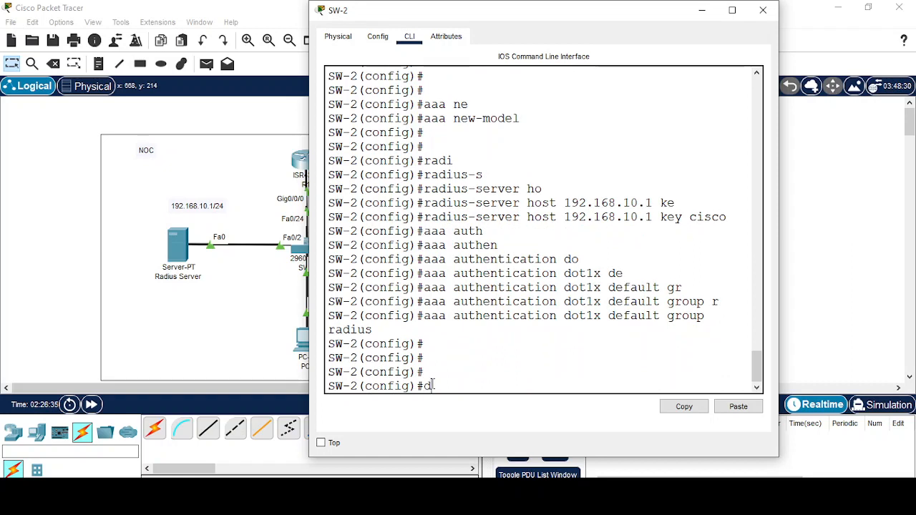
pyautogui.press('Tab')
pyautogui.write('t')
pyautogui.press('Tab')
pyautogui.write('1x')
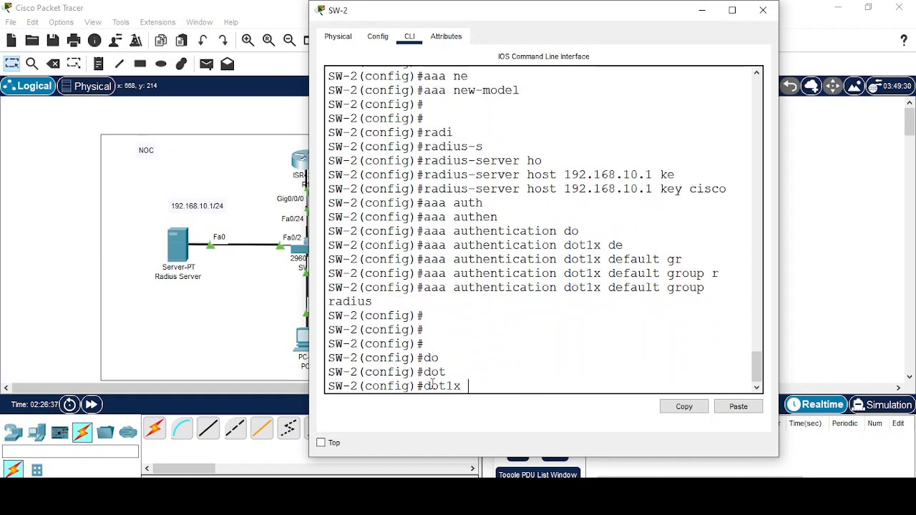
pyautogui.write(' s')
pyautogui.press('Tab')
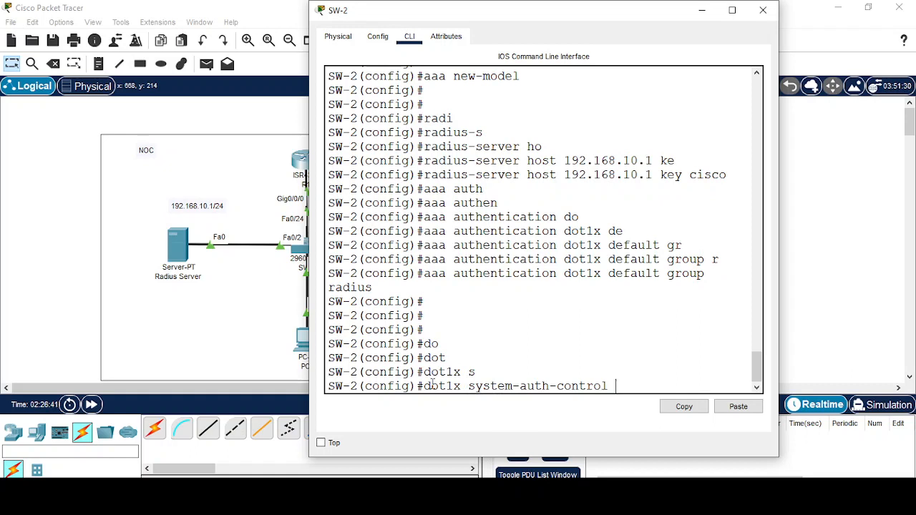
pyautogui.press('Return')
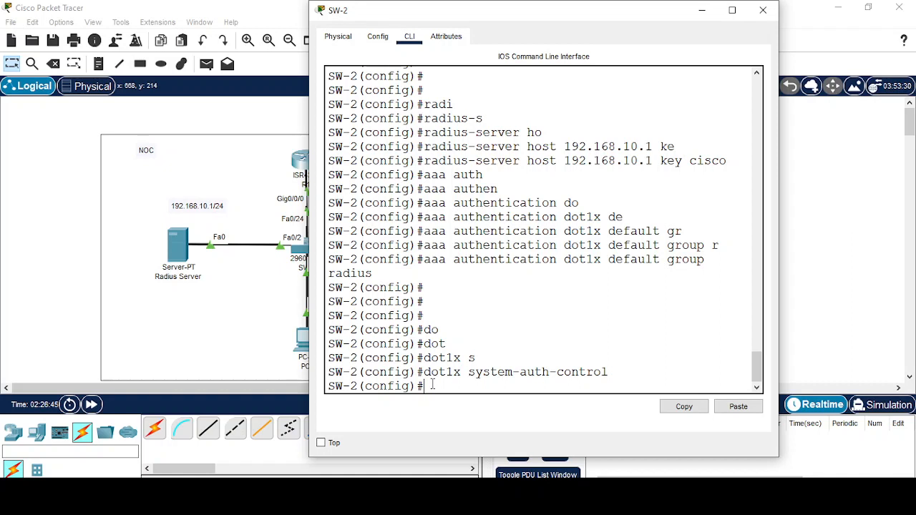
# Re-enter global configuration on SW-2 and select interface Fa0/1.
pyautogui.write('exit')
pyautogui.press('Return')
pyautogui.press('Return')
pyautogui.press('Return')
pyautogui.press('Return')
pyautogui.press('Return')
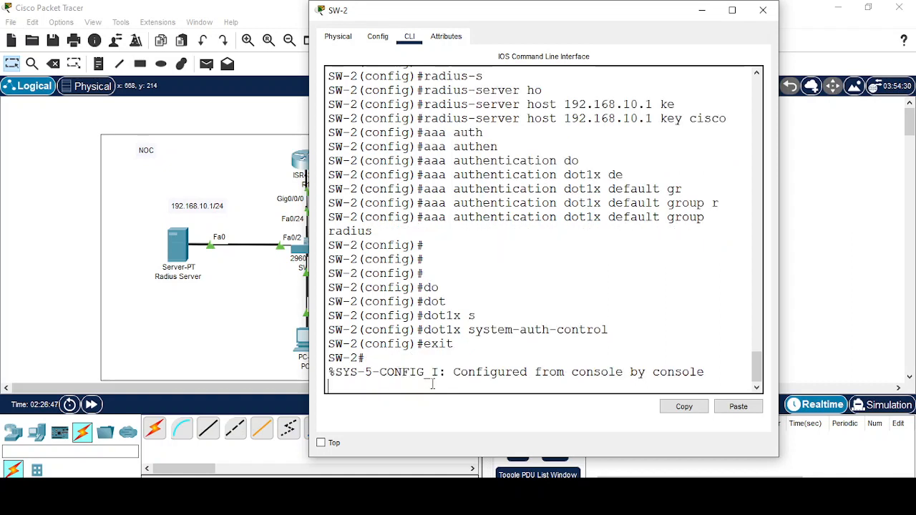
pyautogui.write('c')
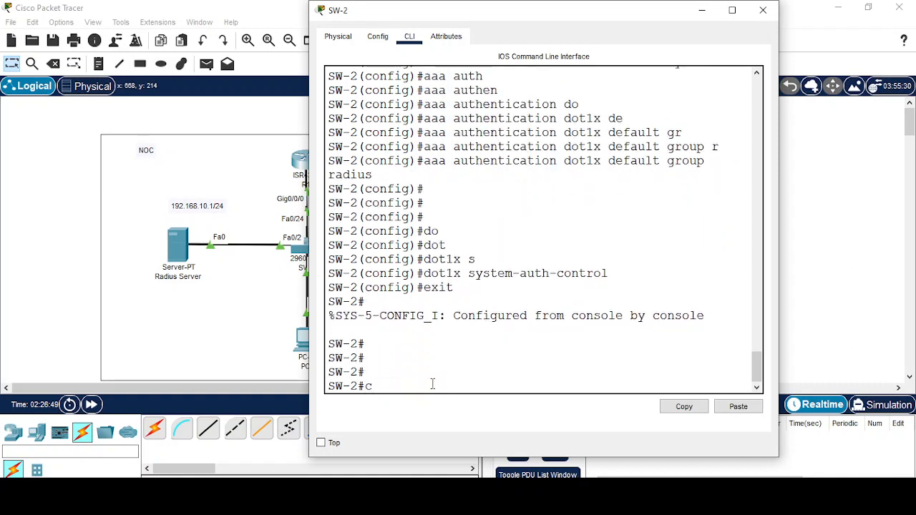
pyautogui.write('onfig t')
pyautogui.press('Return')
pyautogui.press('Return')
pyautogui.press('Return')
pyautogui.write('inter')
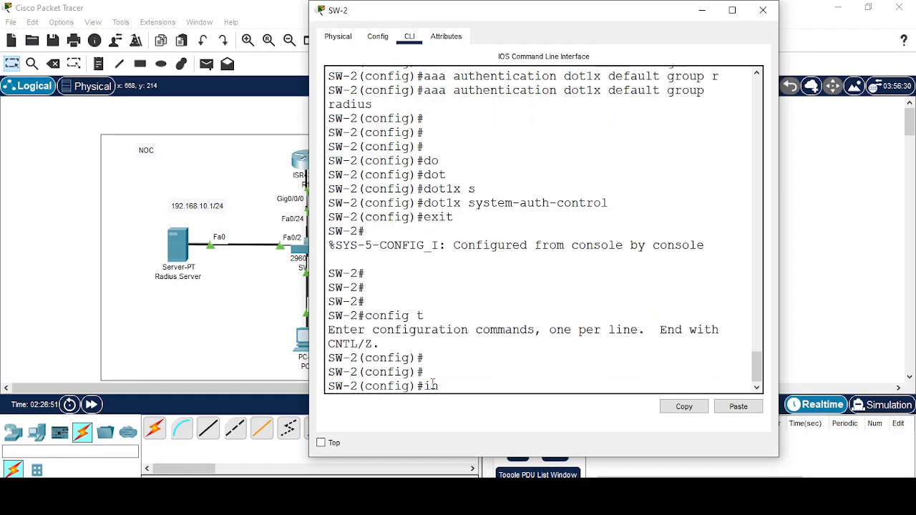
pyautogui.press('Tab')
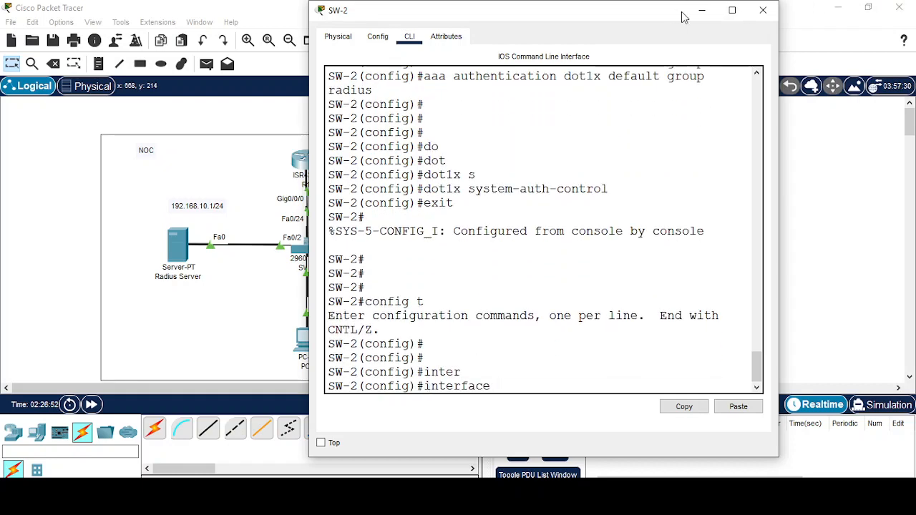
pyautogui.click(701, 11)
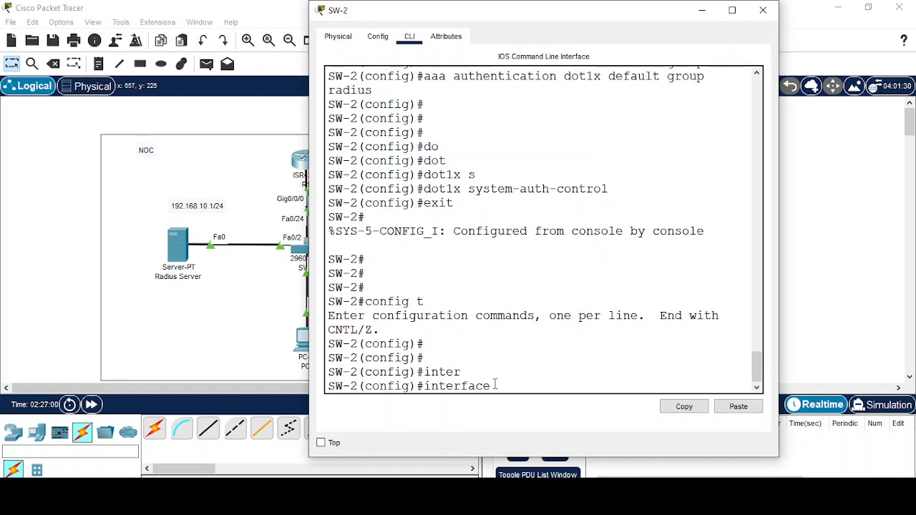
pyautogui.write('fa 0/1')
pyautogui.press('Return')
pyautogui.press('Return')
pyautogui.press('Return')
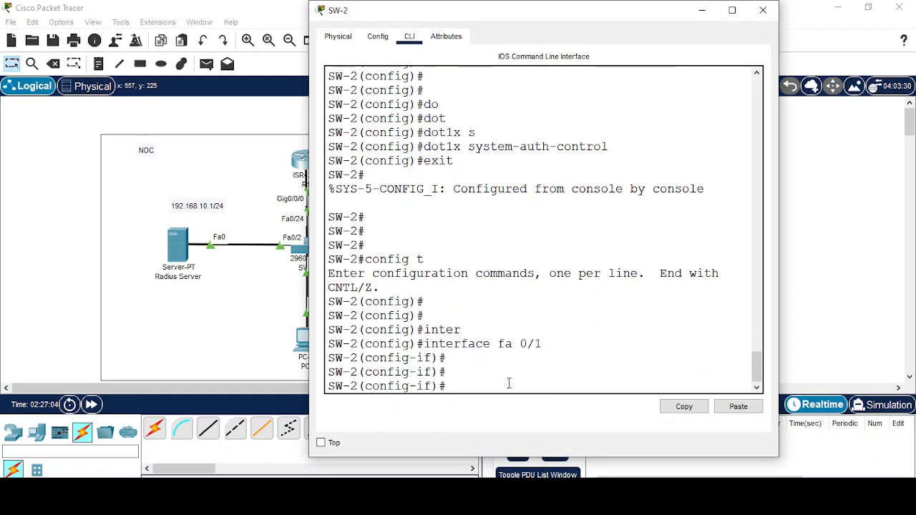
# Set authentication port-control auto on SW-2's Fa0/1.
pyautogui.write('auth')
pyautogui.press('Tab')
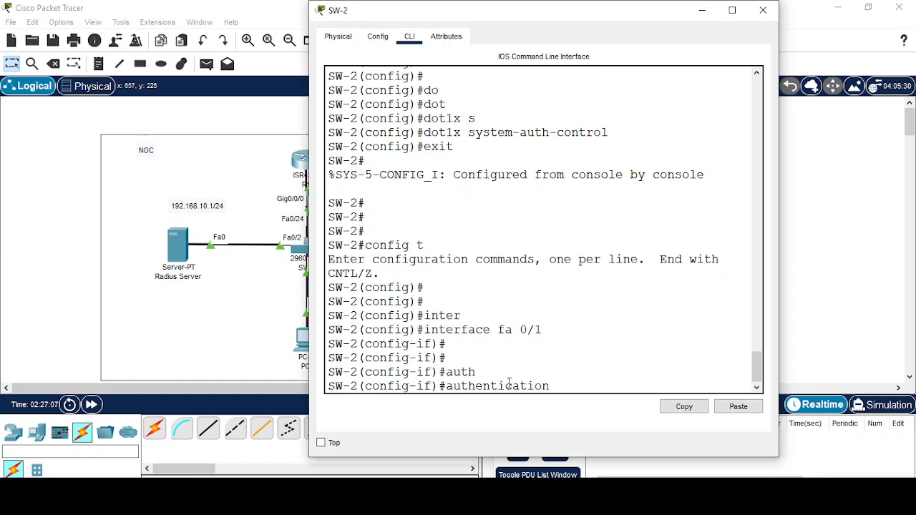
pyautogui.write('po')
pyautogui.press('Tab')
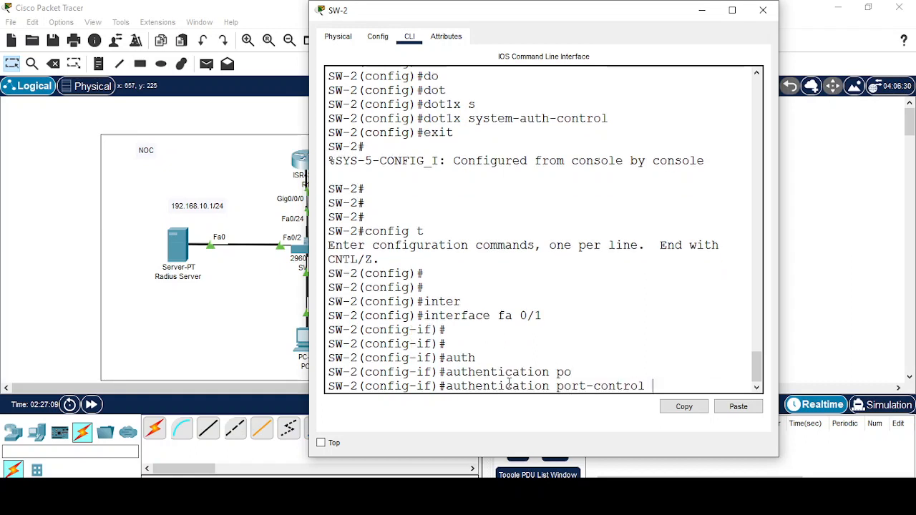
pyautogui.write('auto')
pyautogui.press('Tab')
pyautogui.press('Return')
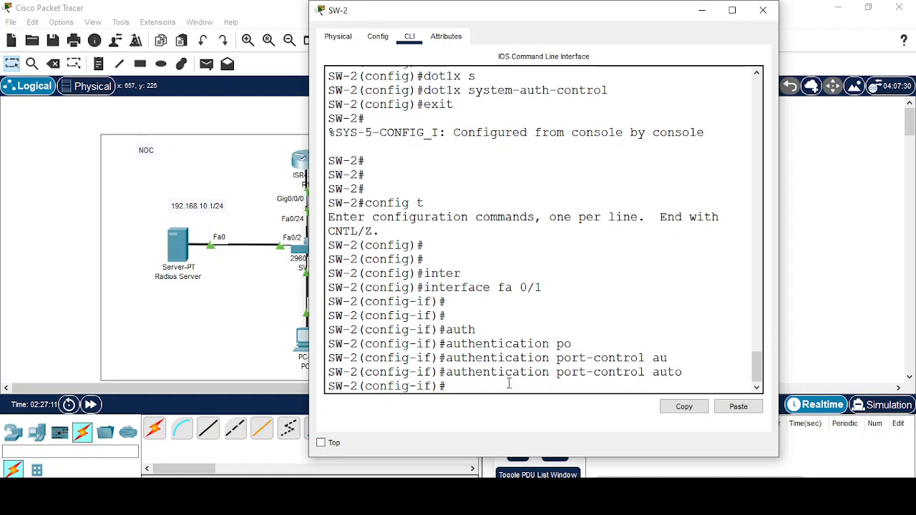
# Make Fa0/1 a dot1x PAE authenticator, leave interface mode, and close SW-2's window.
pyautogui.write('do')
pyautogui.press('Tab')
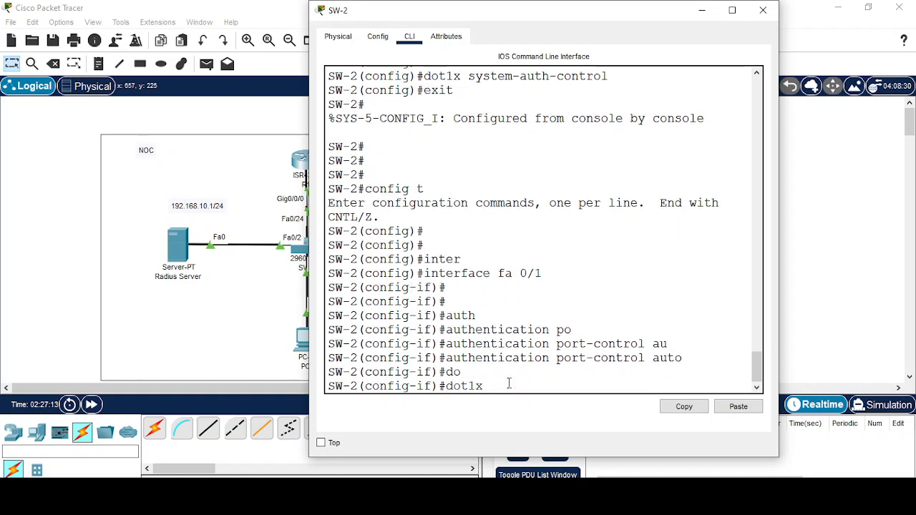
pyautogui.write('p')
pyautogui.press('Tab')
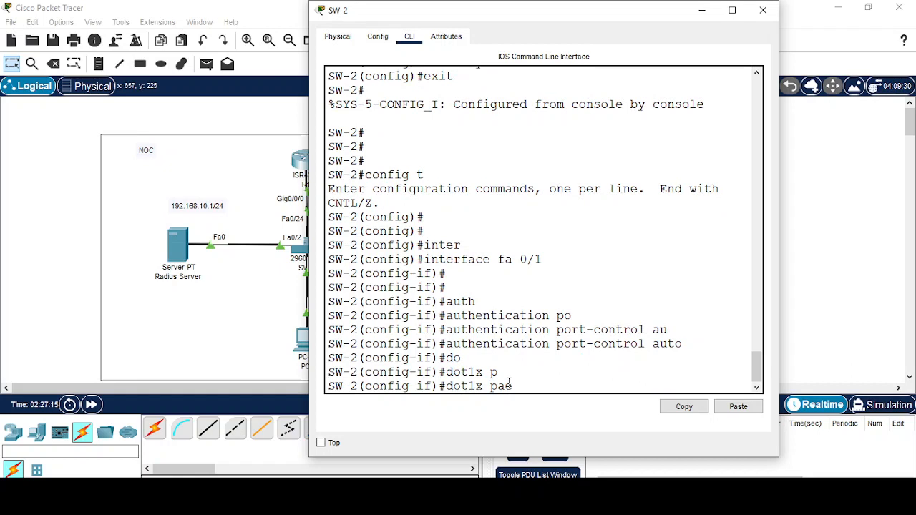
pyautogui.write('aut')
pyautogui.press('Tab')
pyautogui.press('Return')
pyautogui.press('Return')
pyautogui.press('Return')
pyautogui.press('Return')
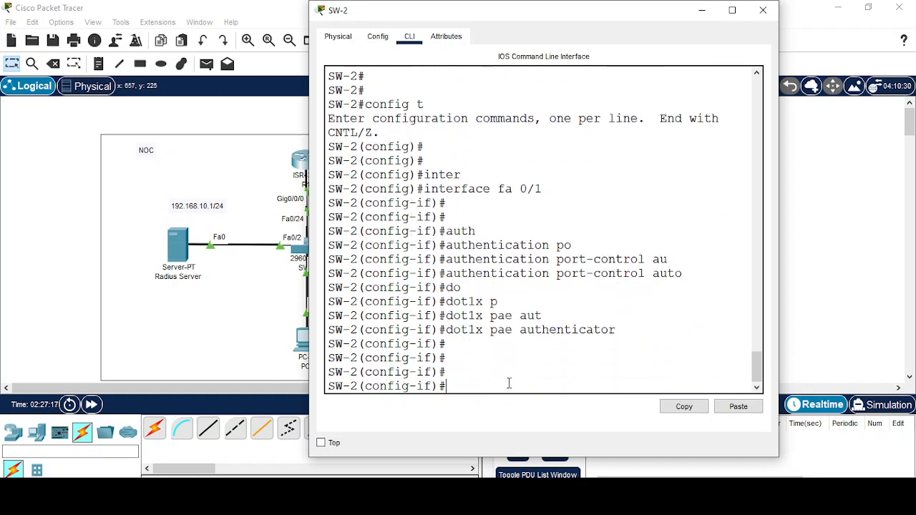
pyautogui.write('exit')
pyautogui.press('Return')
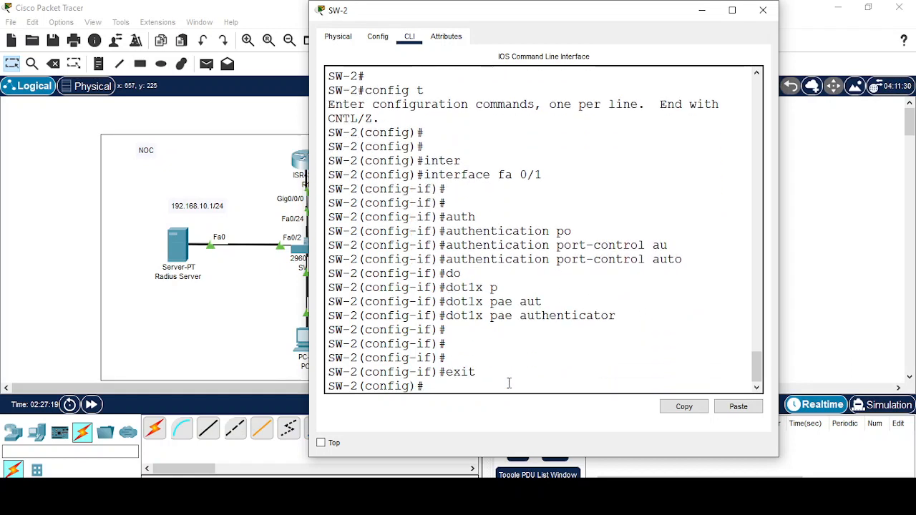
pyautogui.click(702, 11)
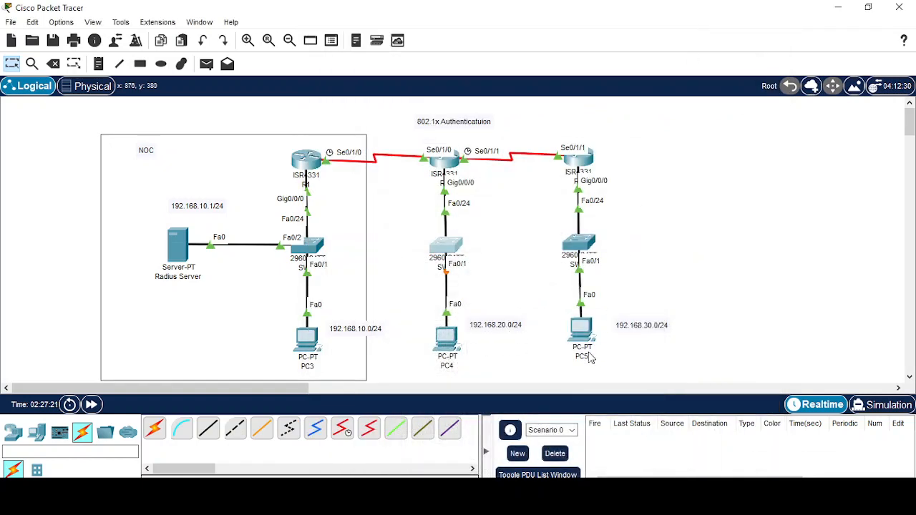
# In SW-3's CLI, enable aaa new-model.
pyautogui.click(590, 244)
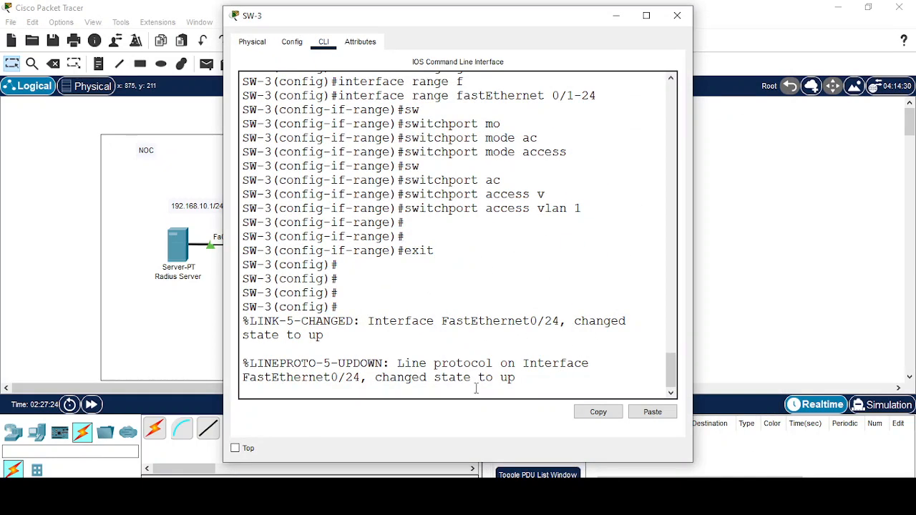
pyautogui.press('Return')
pyautogui.press('Return')
pyautogui.press('Return')
pyautogui.press('Return')
pyautogui.press('Return')
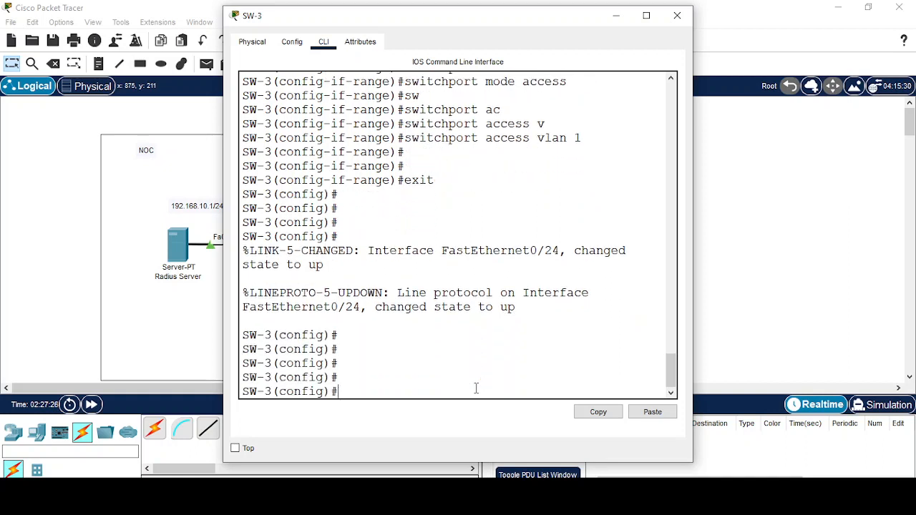
pyautogui.write('aaa ne')
pyautogui.press('Tab')
pyautogui.press('Return')
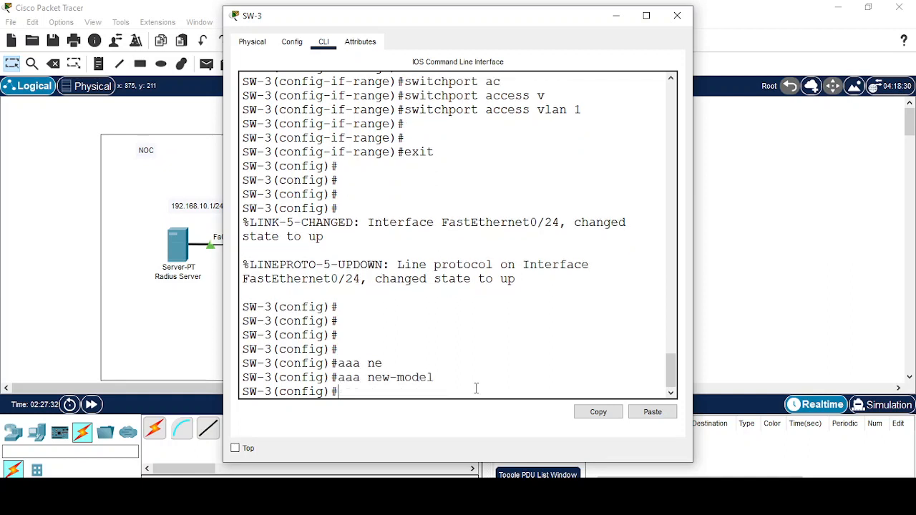
# Register RADIUS server host 192.168.10.1 with its shared key on SW-3.
pyautogui.write('r')
pyautogui.press('Tab')
pyautogui.write('a')
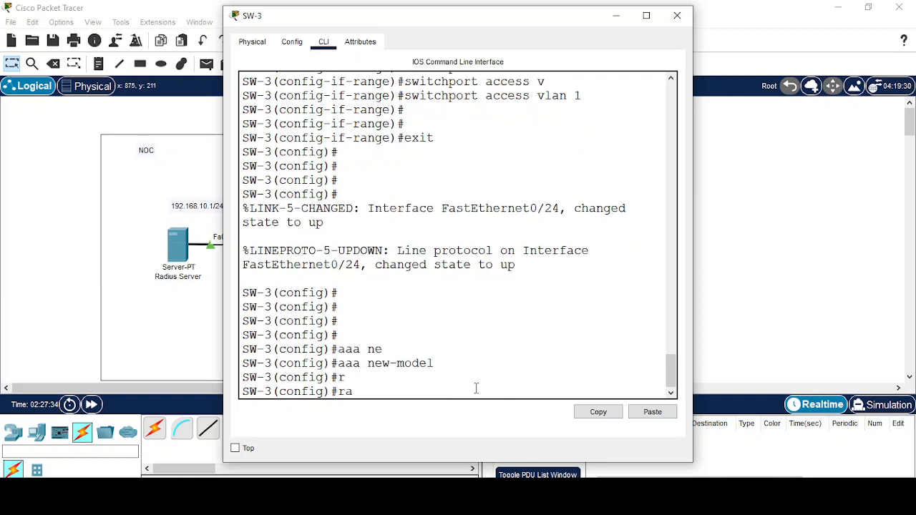
pyautogui.write('di')
pyautogui.press('Tab')
pyautogui.write('u')
pyautogui.press('Tab')
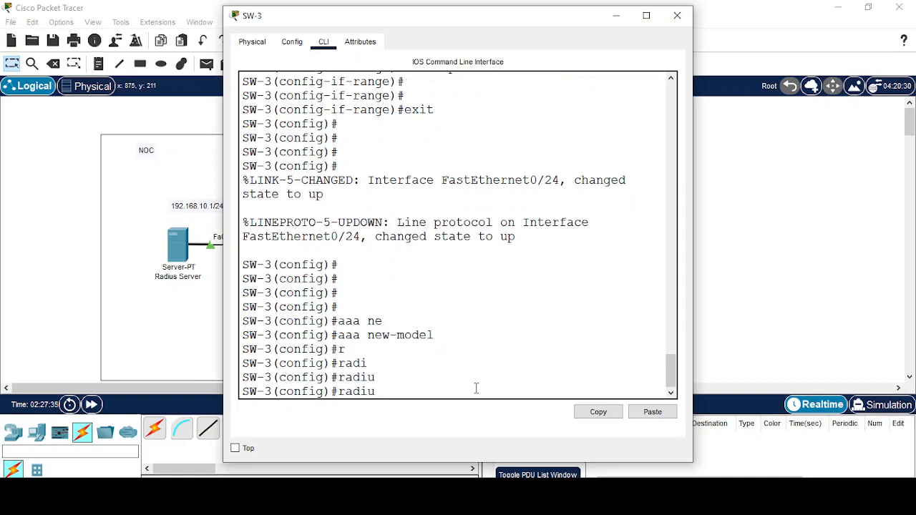
pyautogui.write('s-s')
pyautogui.press('Tab')
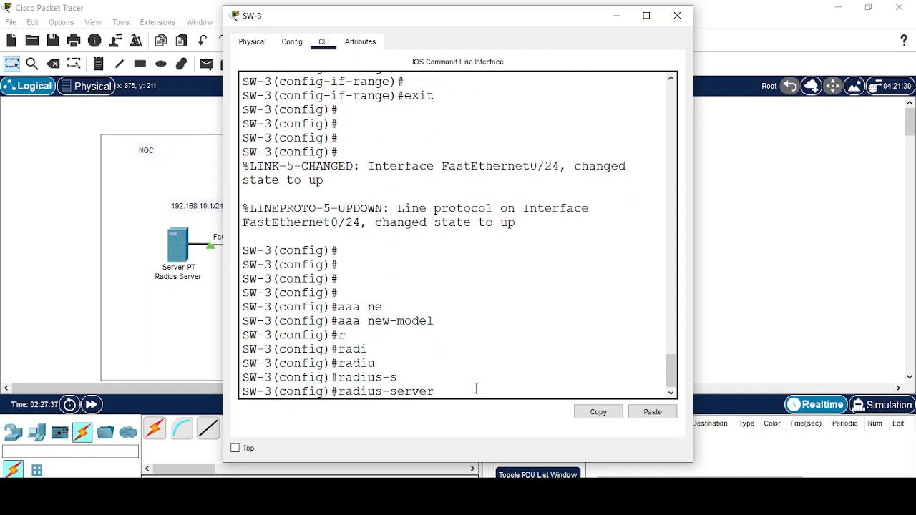
pyautogui.write('ho')
pyautogui.press('Tab')
pyautogui.write('19')
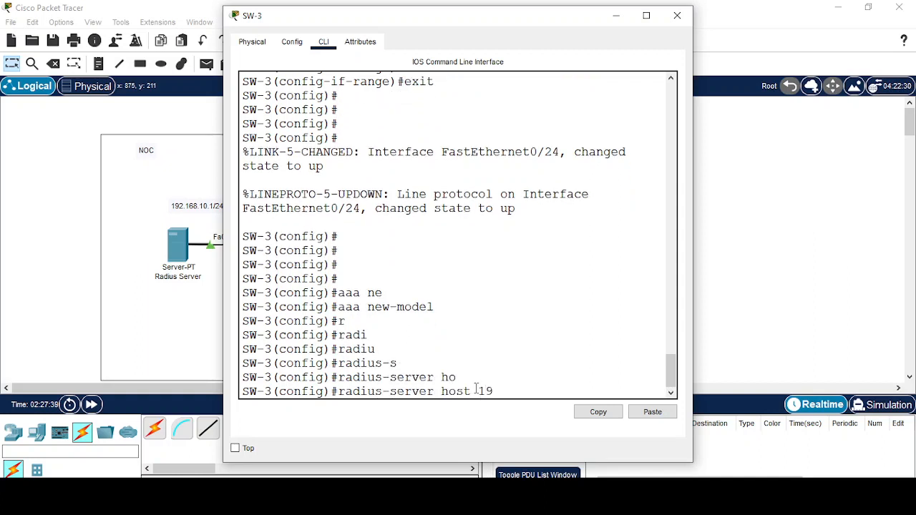
pyautogui.write('2.168.10.1 k')
pyautogui.press('Tab')
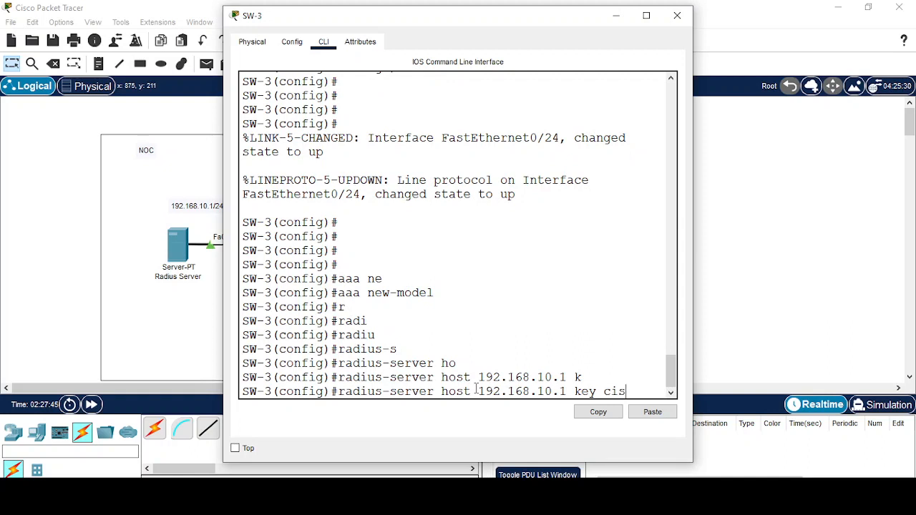
pyautogui.press('Return')
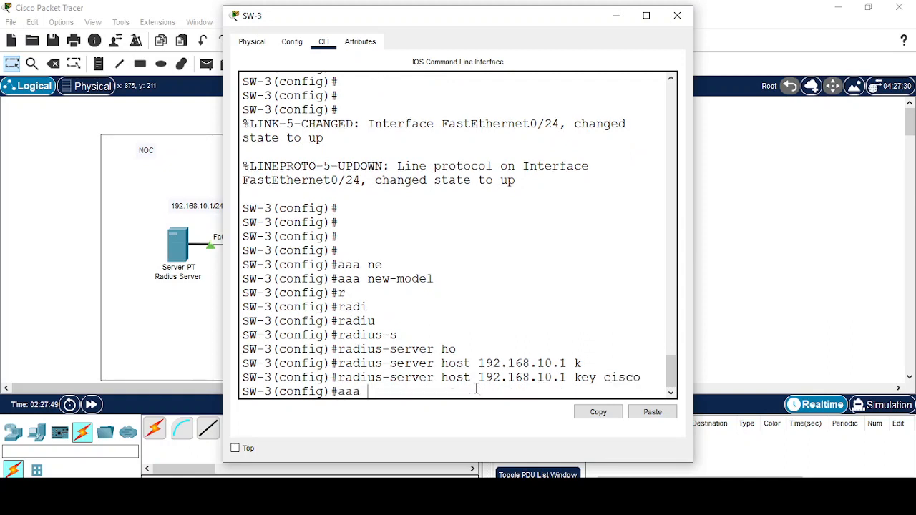
# Set aaa authentication dot1x default to group radius on SW-3.
pyautogui.write('aaa auth')
pyautogui.press('Tab')
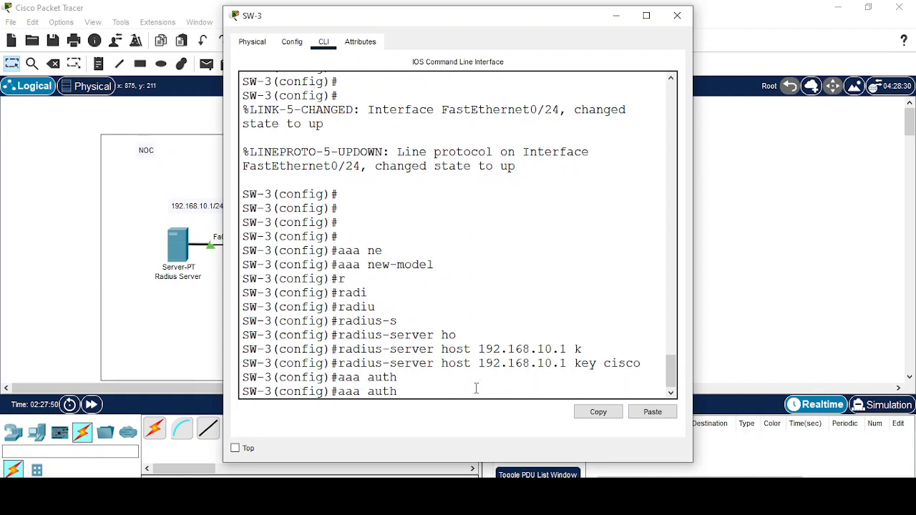
pyautogui.write('en')
pyautogui.press('Tab')
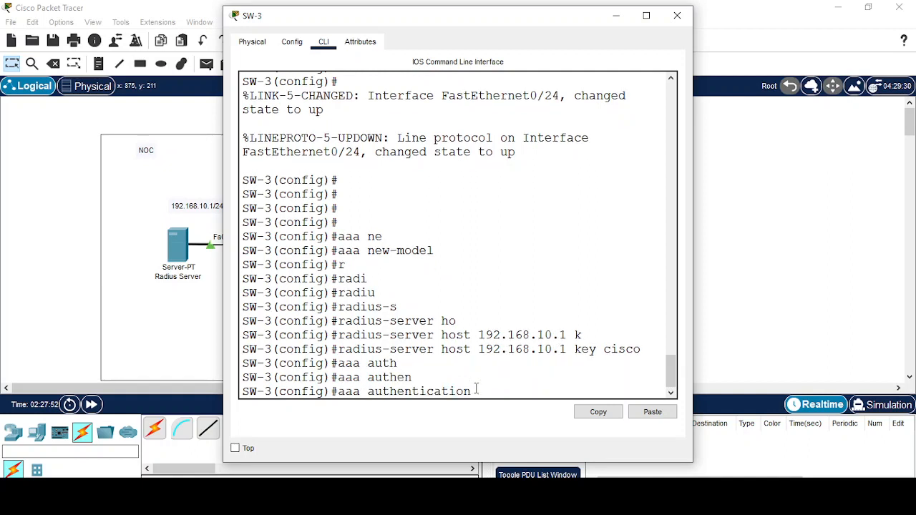
pyautogui.write('do')
pyautogui.press('Tab')
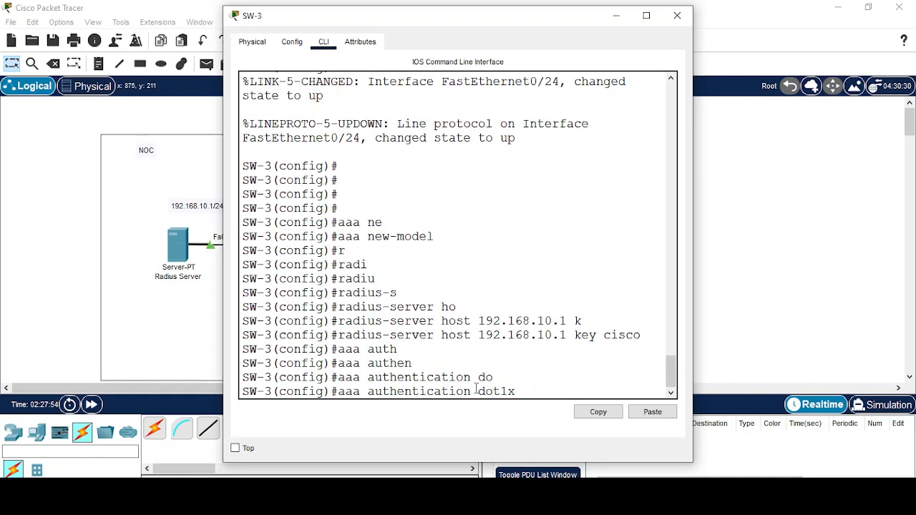
pyautogui.write('de')
pyautogui.press('Tab')
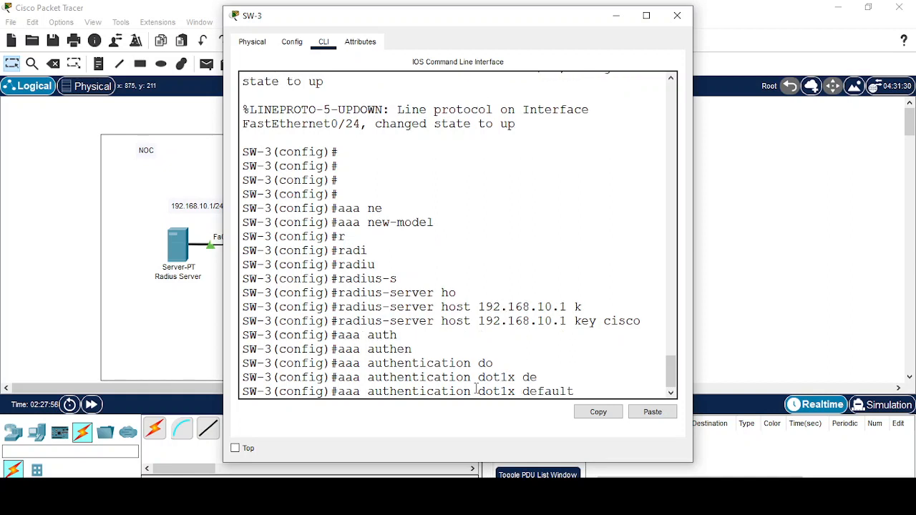
pyautogui.write('gr')
pyautogui.press('Tab')
pyautogui.write('r')
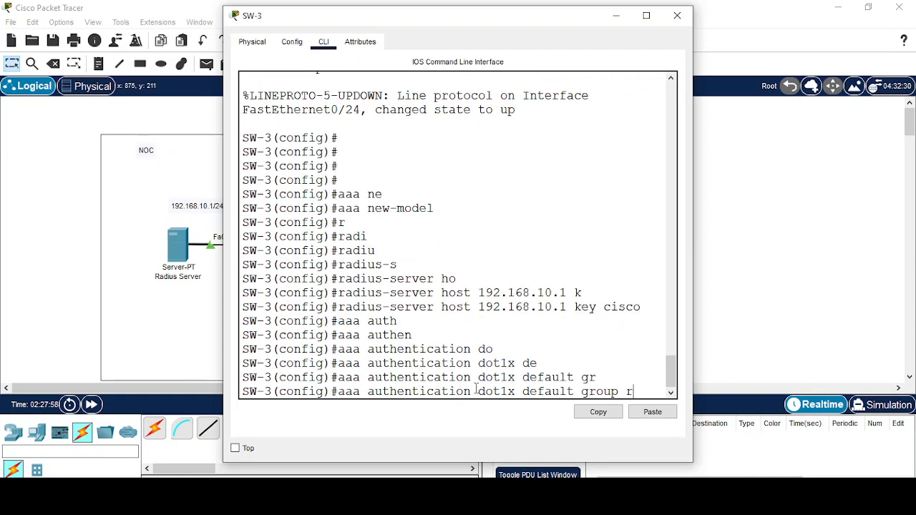
pyautogui.write('a')
pyautogui.press('Tab')
pyautogui.press('Return')
pyautogui.press('Return')
pyautogui.press('Return')
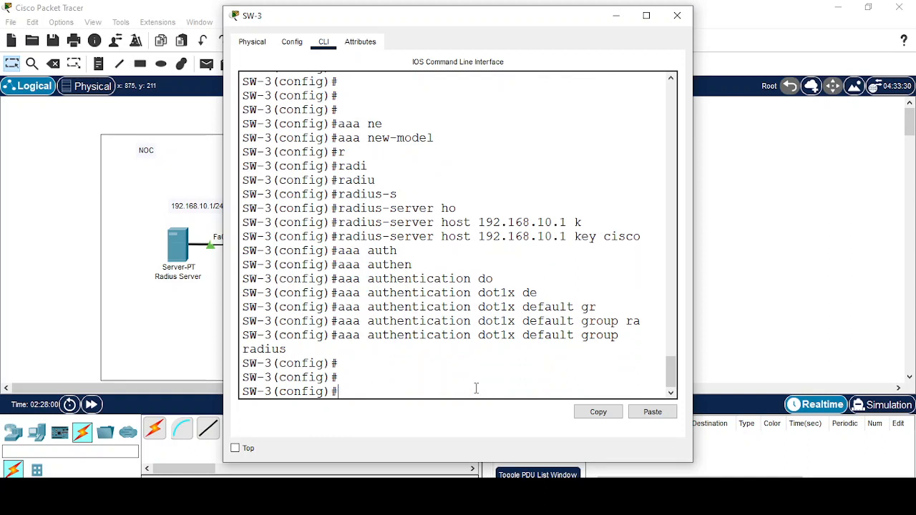
# Enable dot1x system-auth-control on SW-3, then leave global configuration mode.
pyautogui.write('do')
pyautogui.press('Tab')
pyautogui.write('t')
pyautogui.press('Tab')
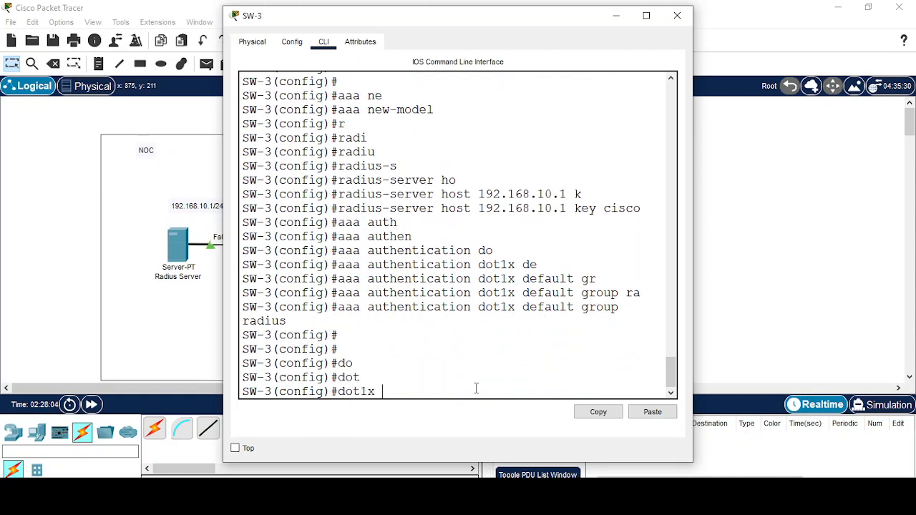
pyautogui.write('s')
pyautogui.press('Tab')
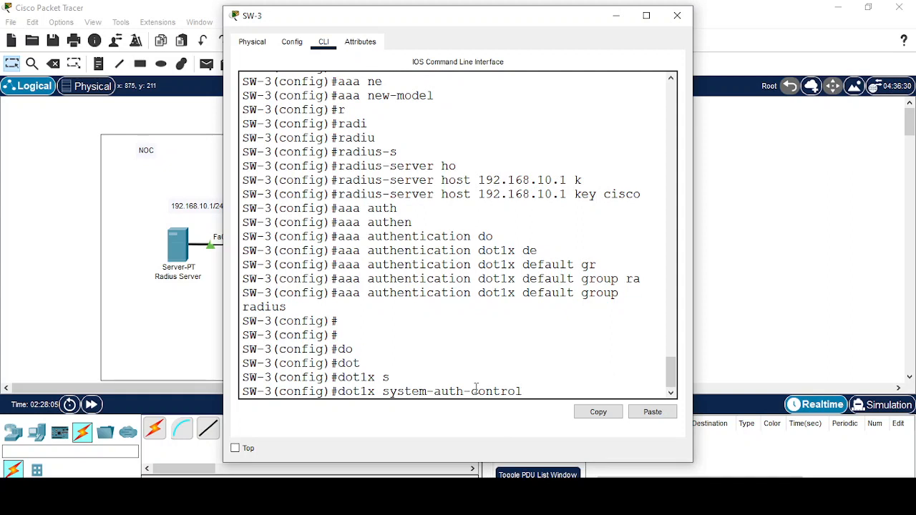
pyautogui.press('Return')
pyautogui.press('Return')
pyautogui.press('Return')
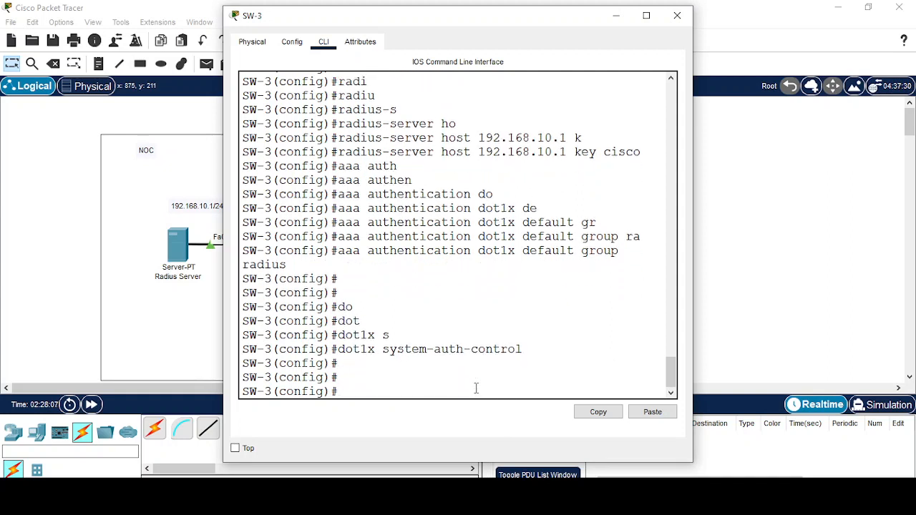
pyautogui.write('exit')
pyautogui.press('Return')
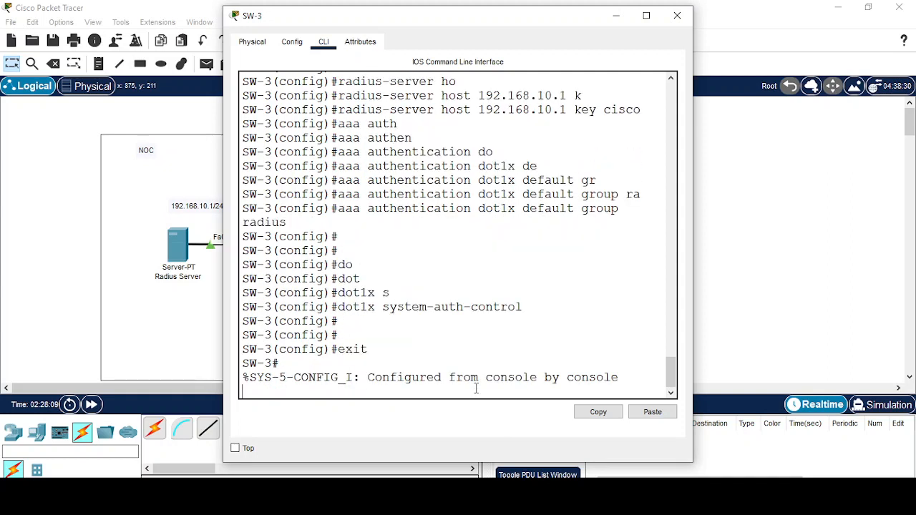
# Enter global configuration on SW-3 and select interface Fa0/1.
pyautogui.press('Return')
pyautogui.write('config t')
pyautogui.press('Return')
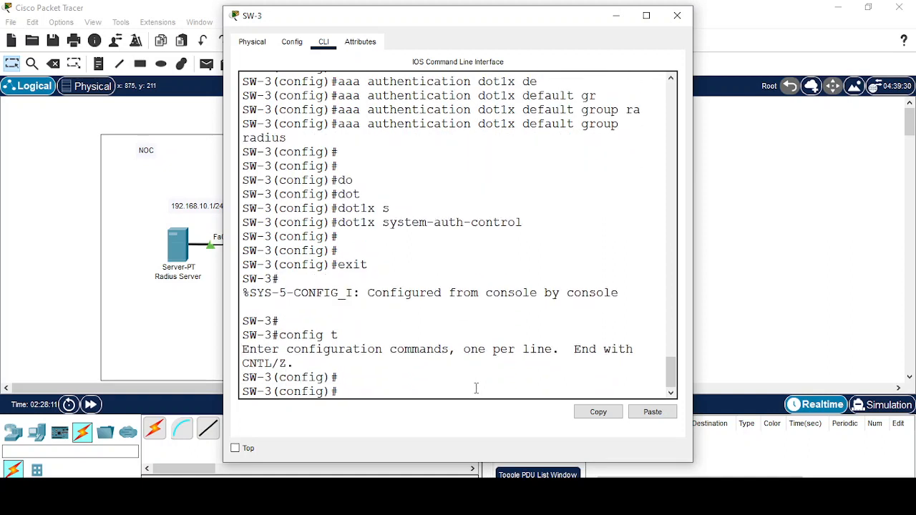
pyautogui.write('inter')
pyautogui.press('Tab')
pyautogui.write('fa')
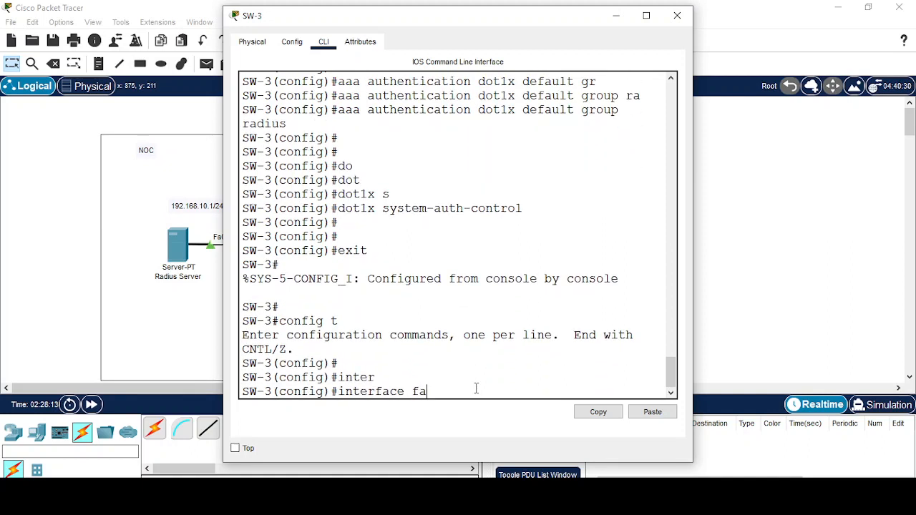
pyautogui.write(' 0/1')
pyautogui.press('Return')
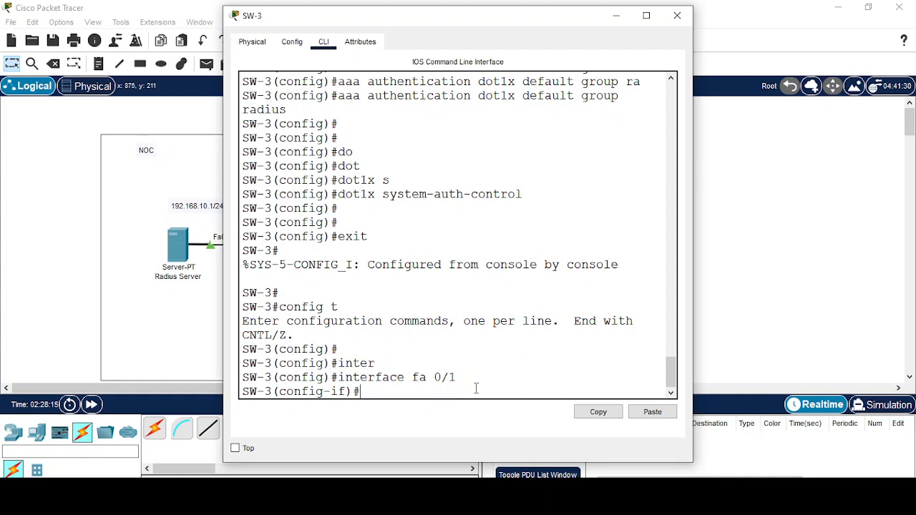
# Set authentication port-control auto on SW-3's Fa0/1.
pyautogui.write('auth')
pyautogui.press('Tab')
pyautogui.write('p')
pyautogui.press('Tab')
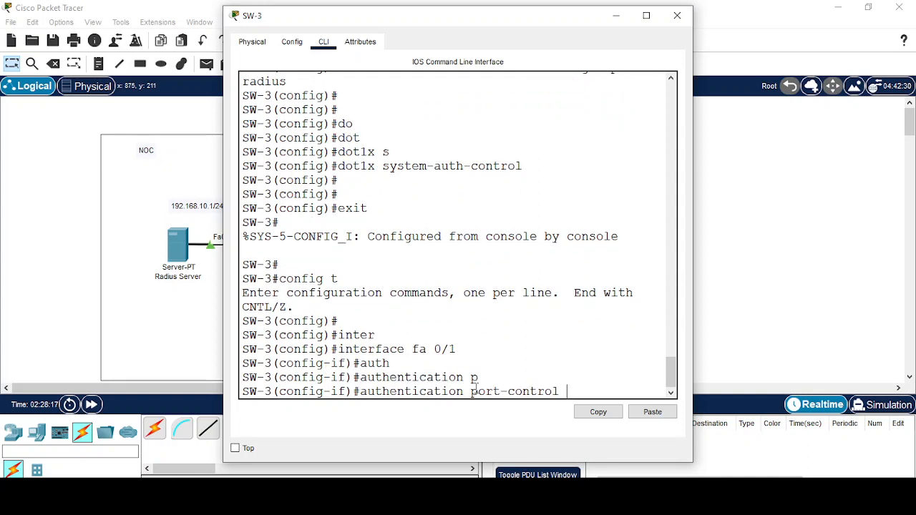
pyautogui.write('au')
pyautogui.press('Tab')
pyautogui.press('Return')
# Make Fa0/1 a dot1x PAE authenticator, exit, and minimize the SW-3 window.
pyautogui.write('do')
pyautogui.press('Tab')
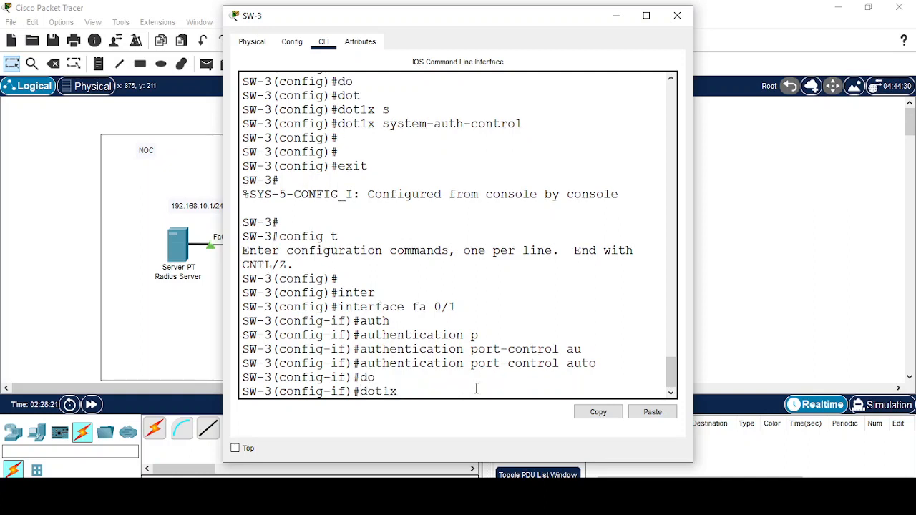
pyautogui.write('p')
pyautogui.press('Tab')
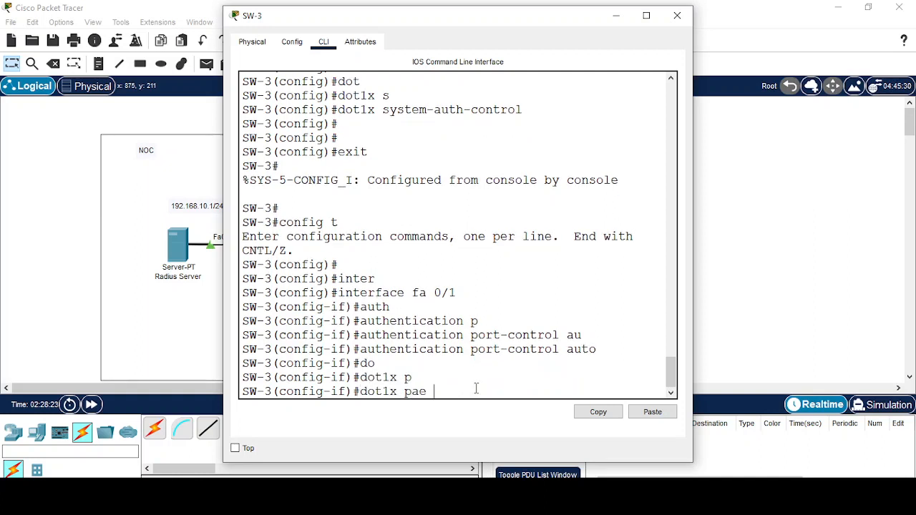
pyautogui.write('aut')
pyautogui.press('Tab')
pyautogui.press('Return')
pyautogui.press('Return')
pyautogui.write('e')
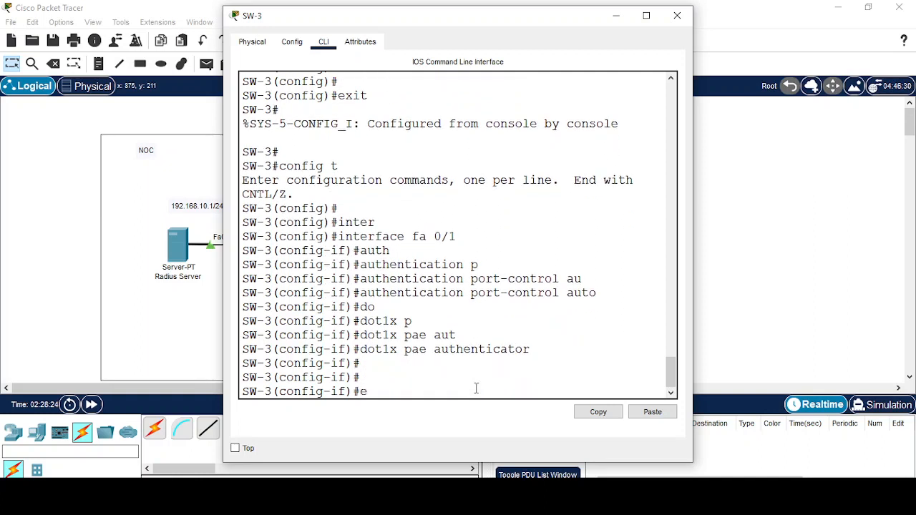
pyautogui.write('xit')
pyautogui.press('Return')
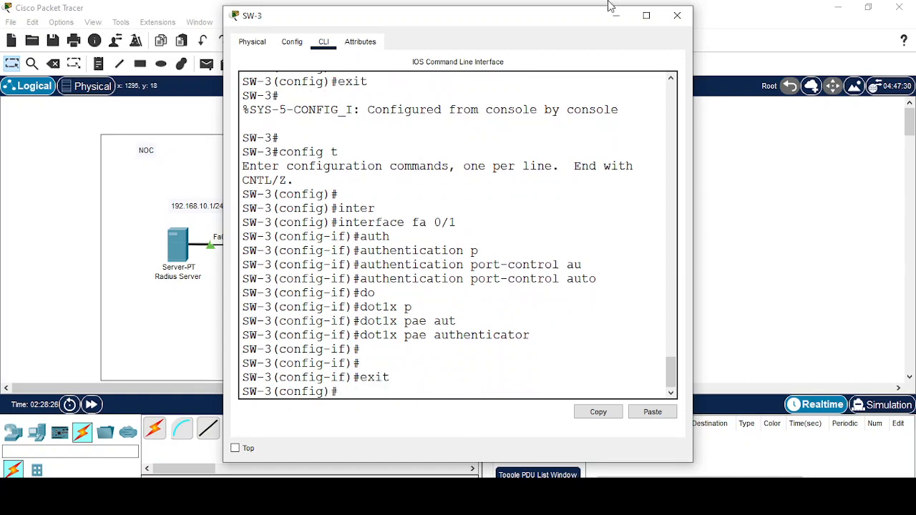
pyautogui.click(616, 16)
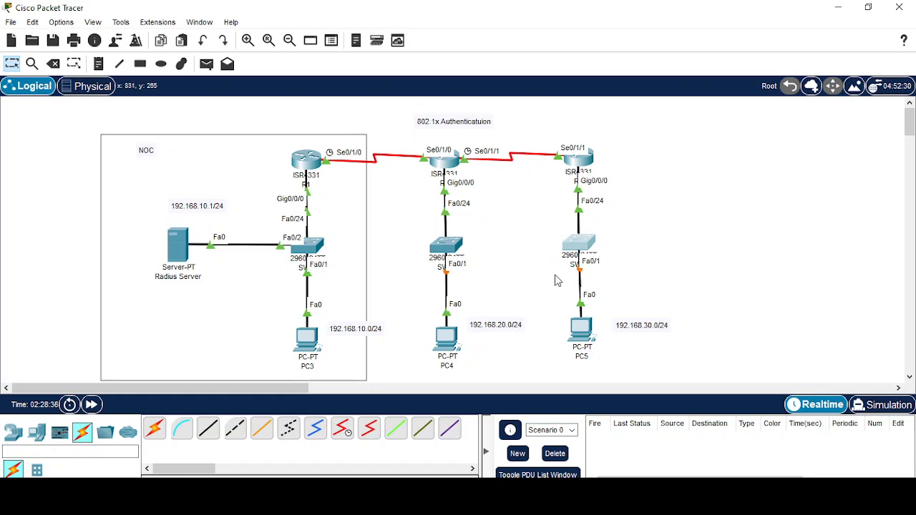
# Turn on 802.1X security in PC4's IP Configuration and enter the RADIUS user's username and password.
pyautogui.click(447, 336)
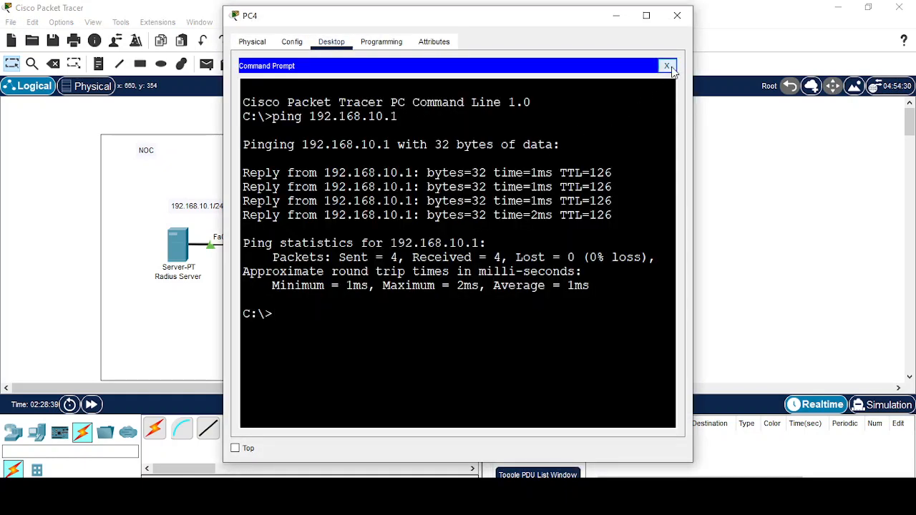
pyautogui.click(666, 65)
pyautogui.click(259, 93)
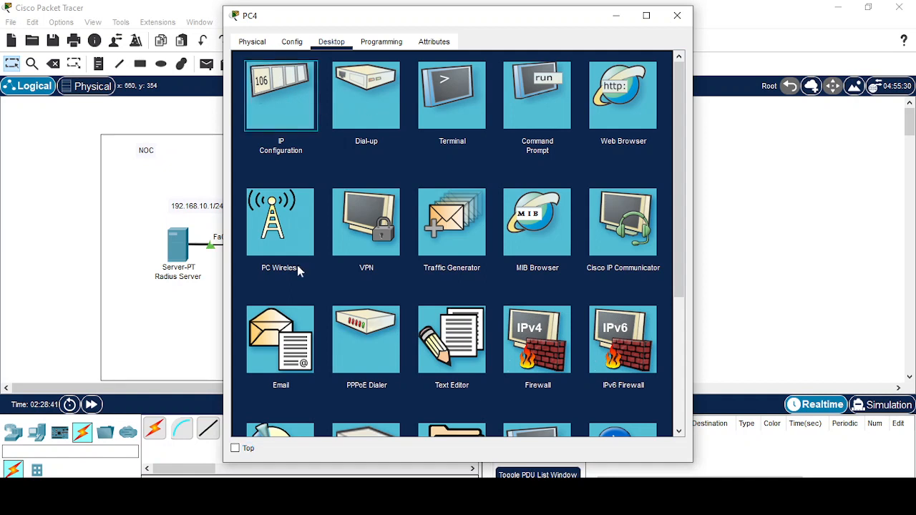
pyautogui.click(249, 330)
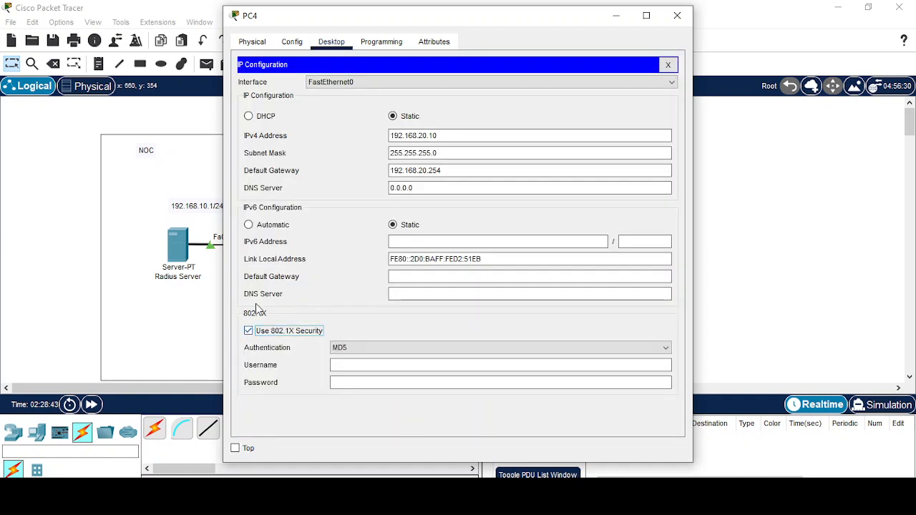
pyautogui.click(358, 365)
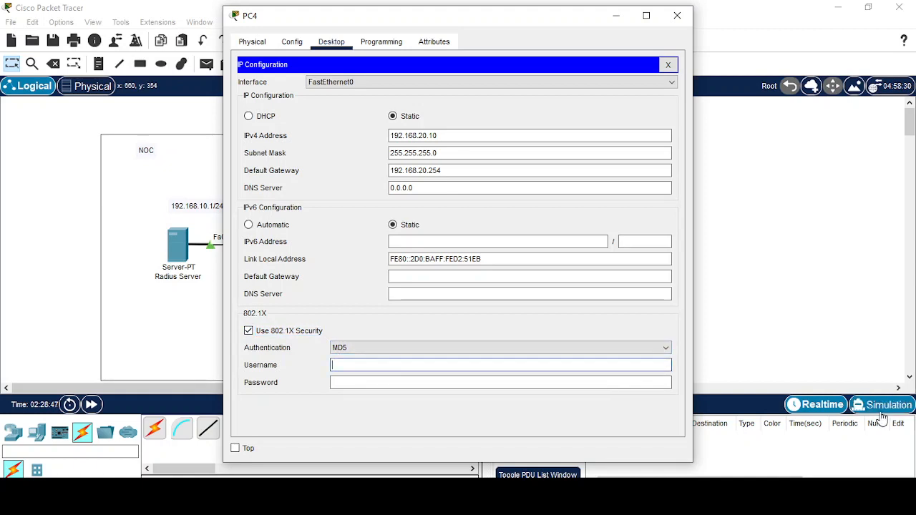
pyautogui.write('Radius')
pyautogui.press('Tab')
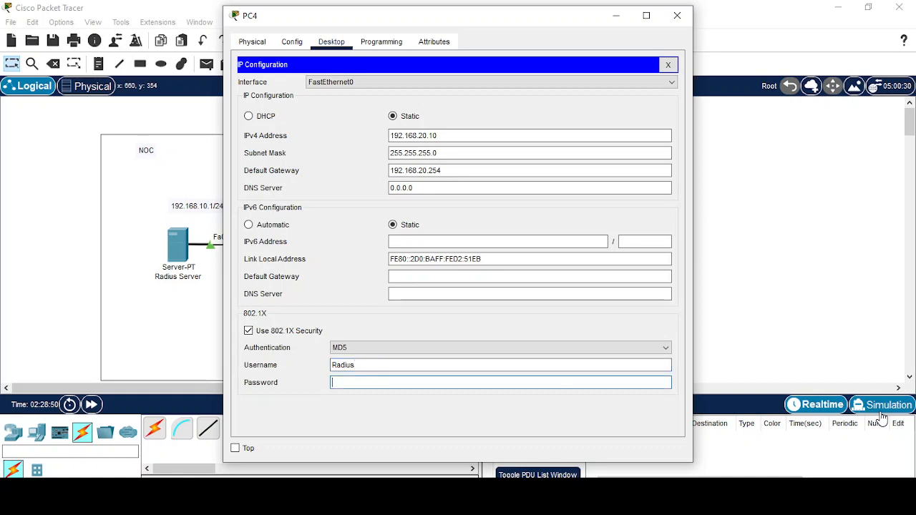
pyautogui.write('Root@123')
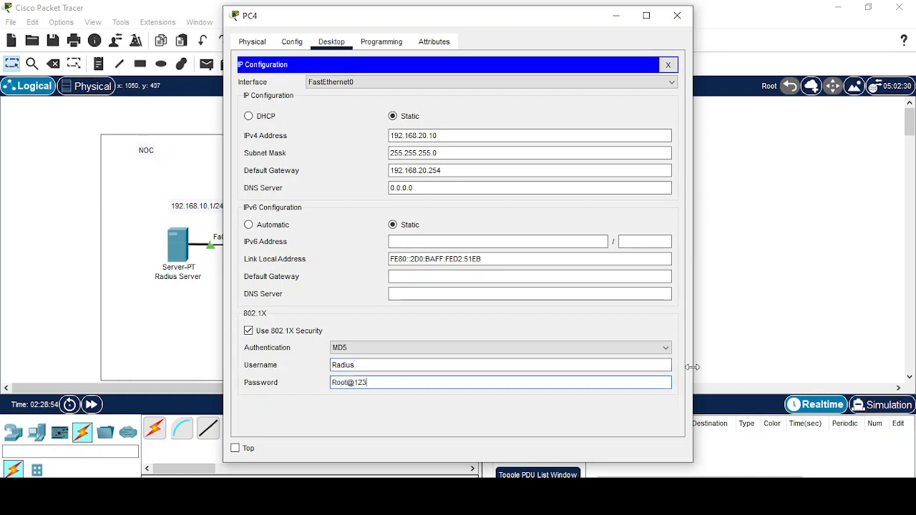
# Check the RADIUS server's settings, revisit PC4's 802.1X password field, and close PC4's window.
pyautogui.click(178, 247)
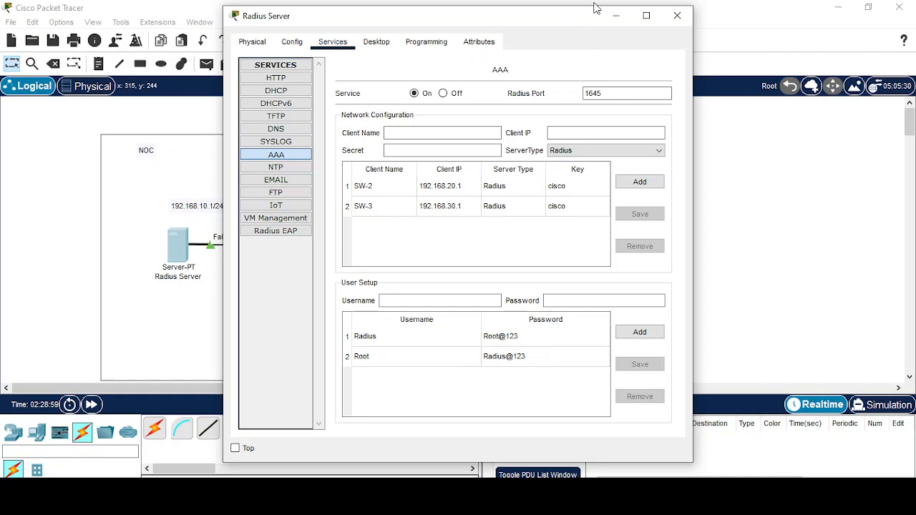
pyautogui.click(616, 18)
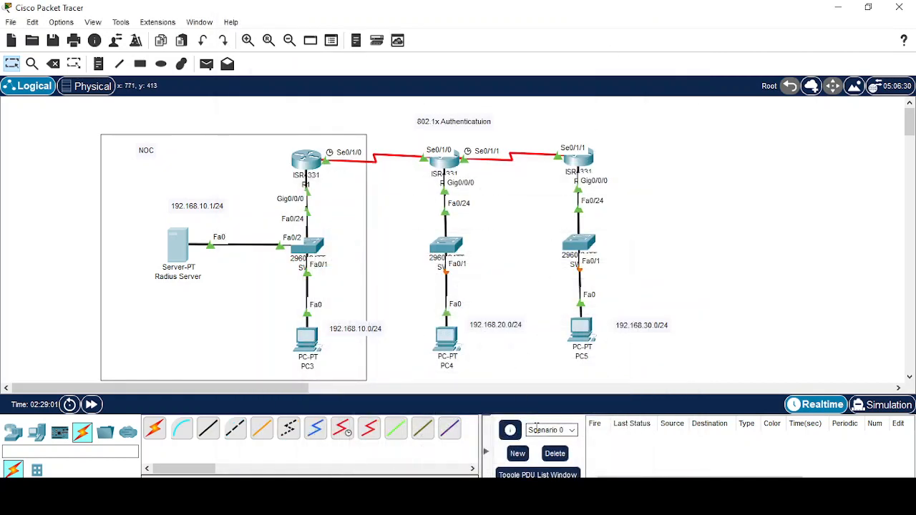
pyautogui.click(446, 333)
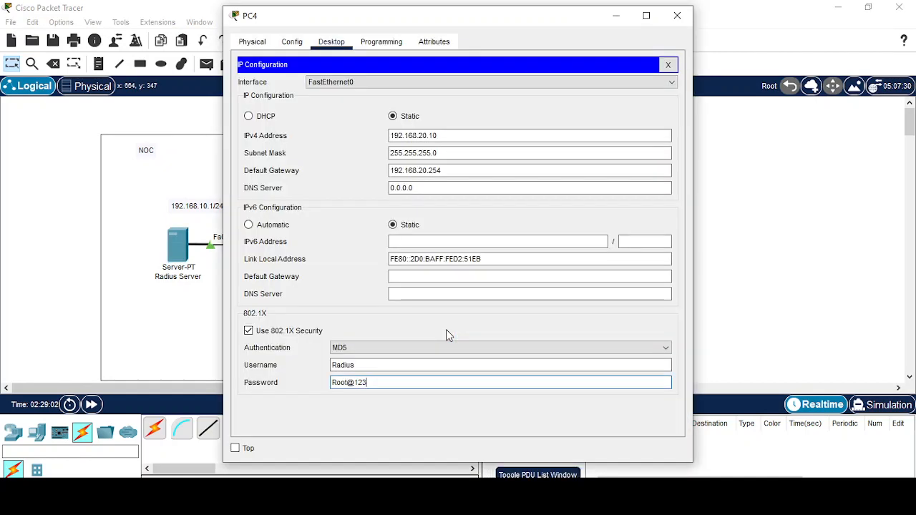
pyautogui.click(352, 386)
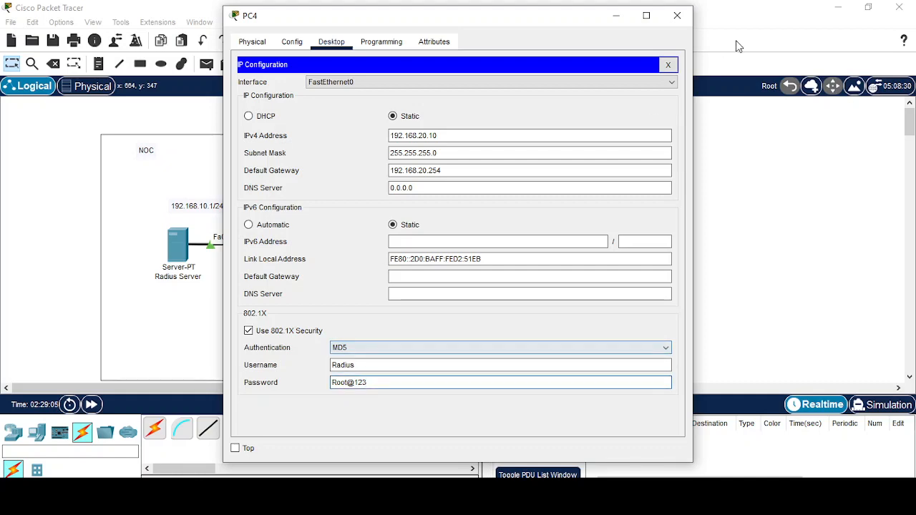
pyautogui.click(668, 65)
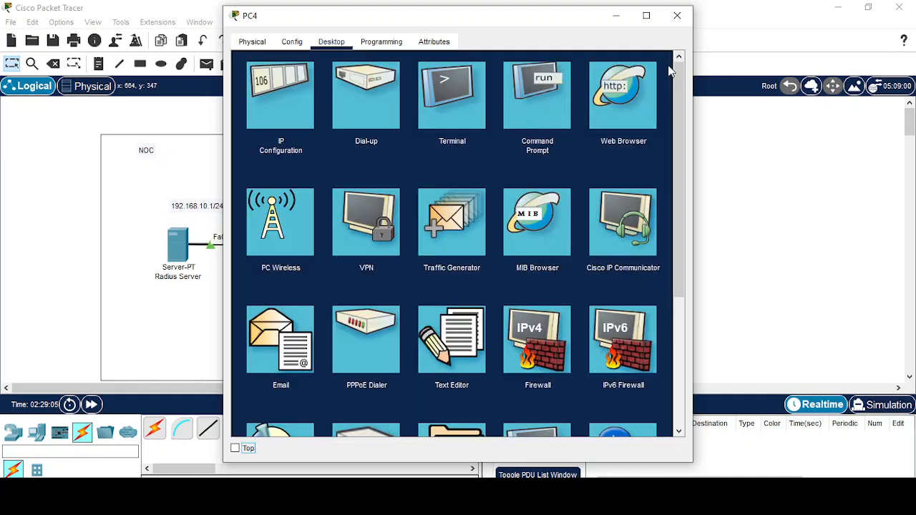
pyautogui.click(620, 19)
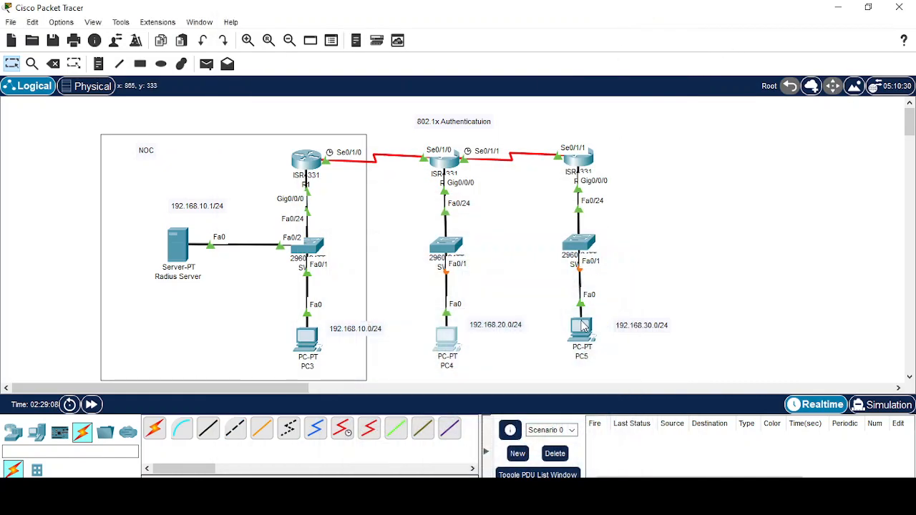
# Enable 802.1X MD5 security on PC5 with the second RADIUS user's credentials, then minimize PC5.
pyautogui.click(582, 329)
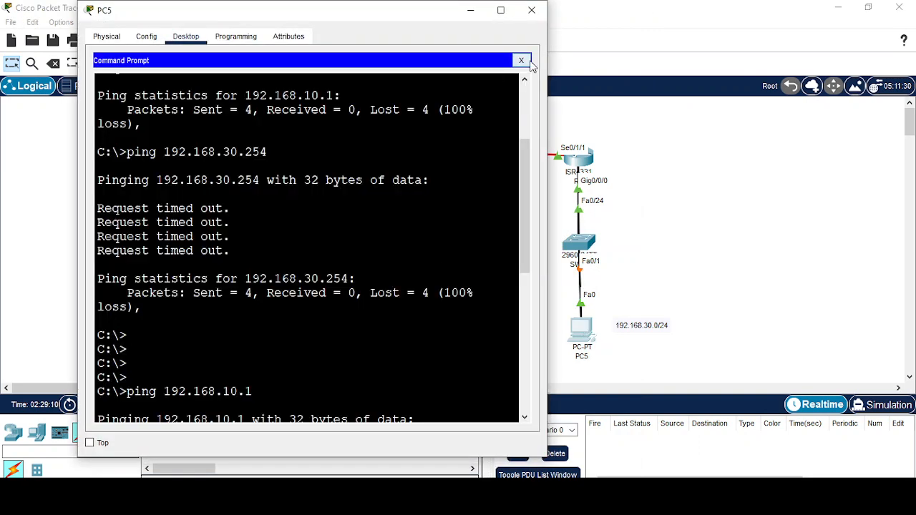
pyautogui.click(523, 60)
pyautogui.click(140, 107)
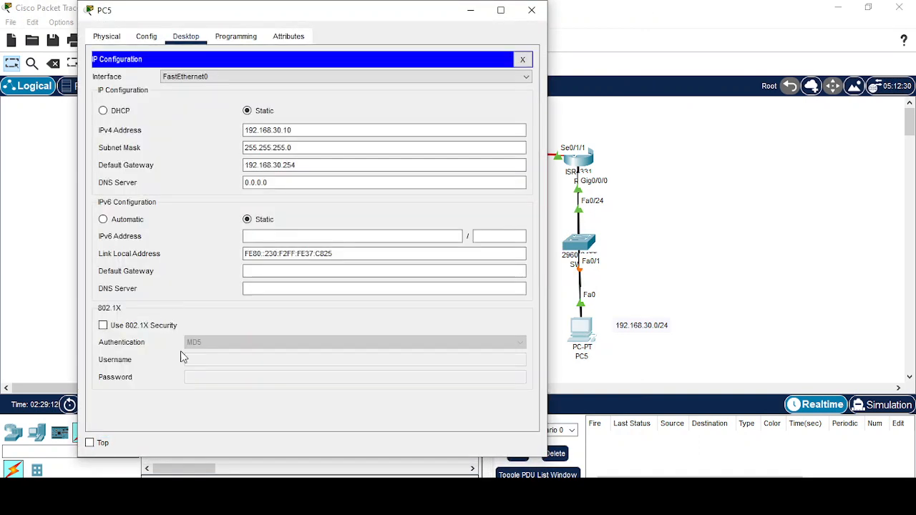
pyautogui.click(105, 327)
pyautogui.click(215, 360)
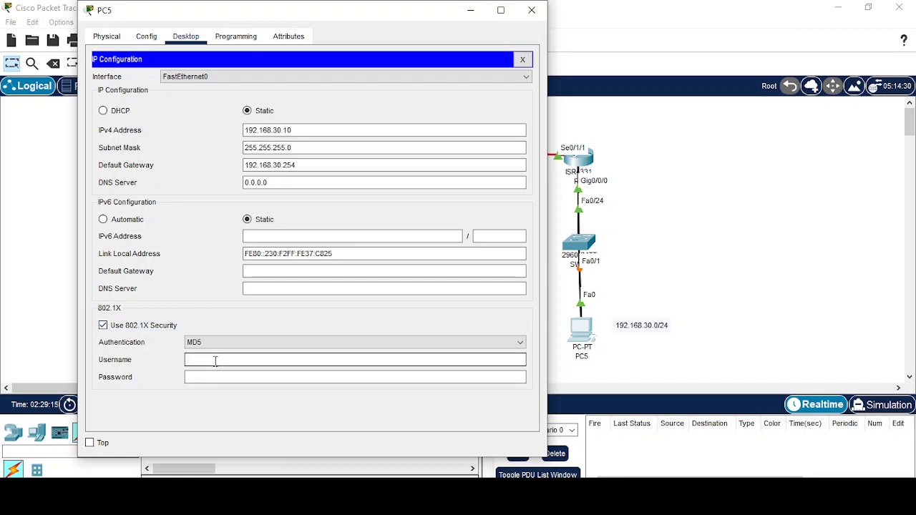
pyautogui.write('Ro')
pyautogui.write('Radius@321')
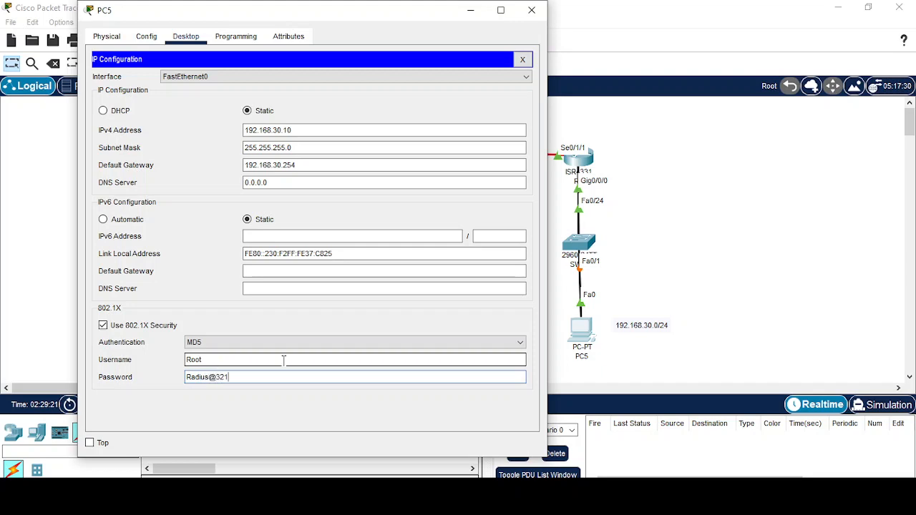
pyautogui.click(523, 59)
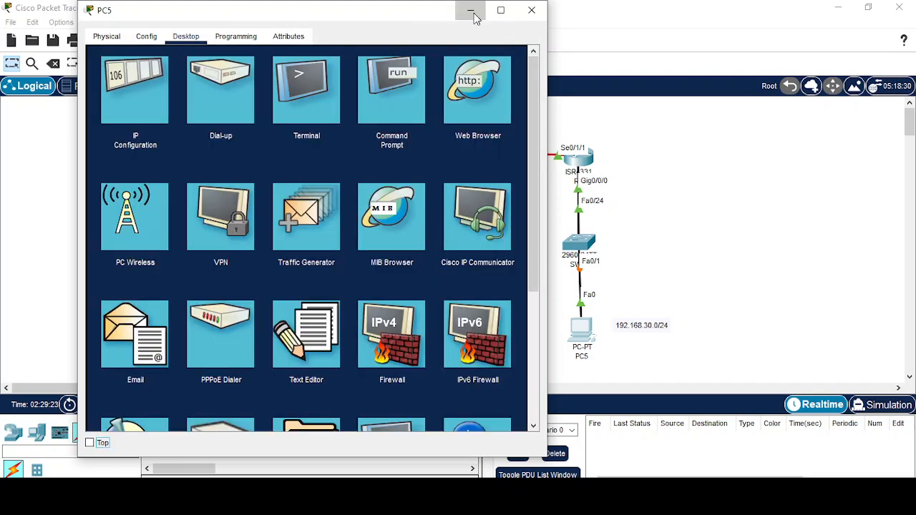
pyautogui.click(471, 10)
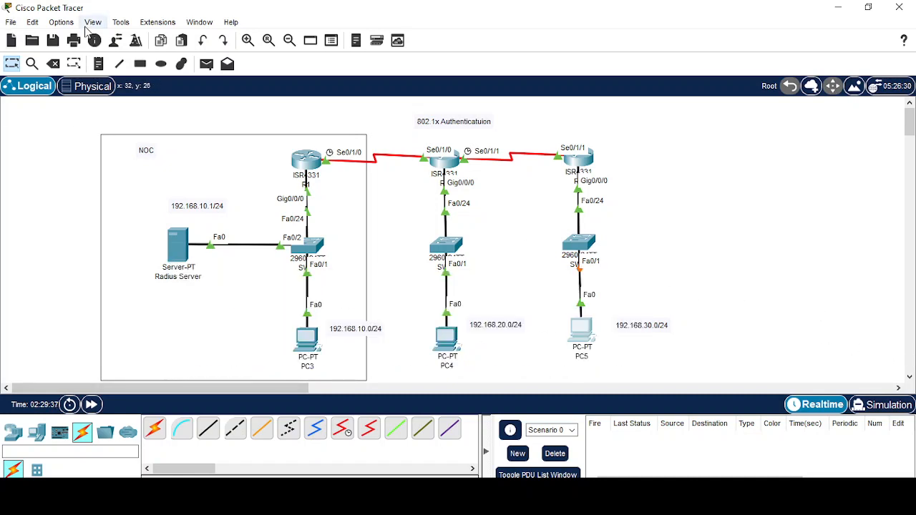
# Turn off Always Show Port Labels in Logical Workspace in Preferences.
pyautogui.click(61, 22)
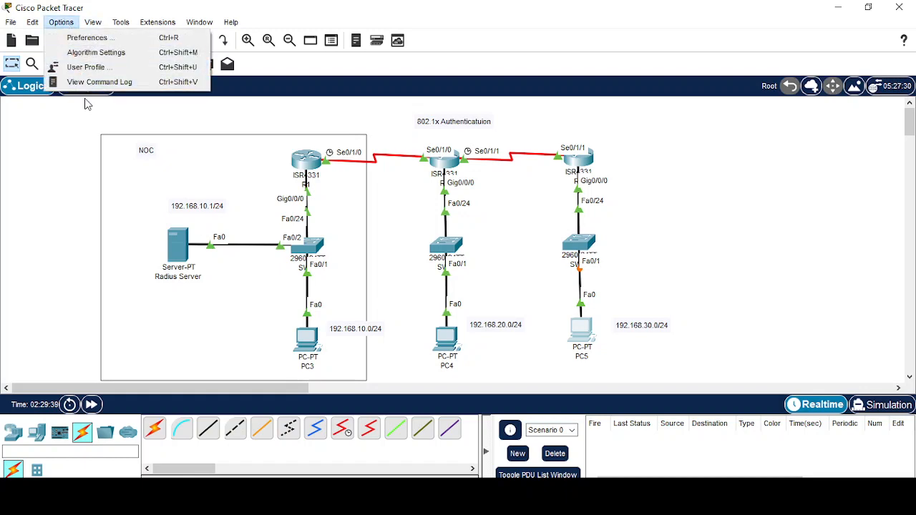
pyautogui.click(107, 41)
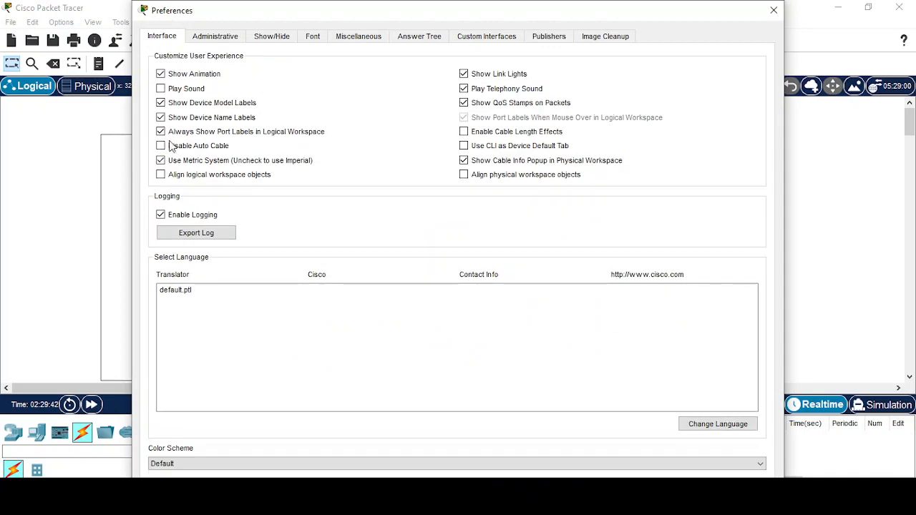
pyautogui.click(160, 132)
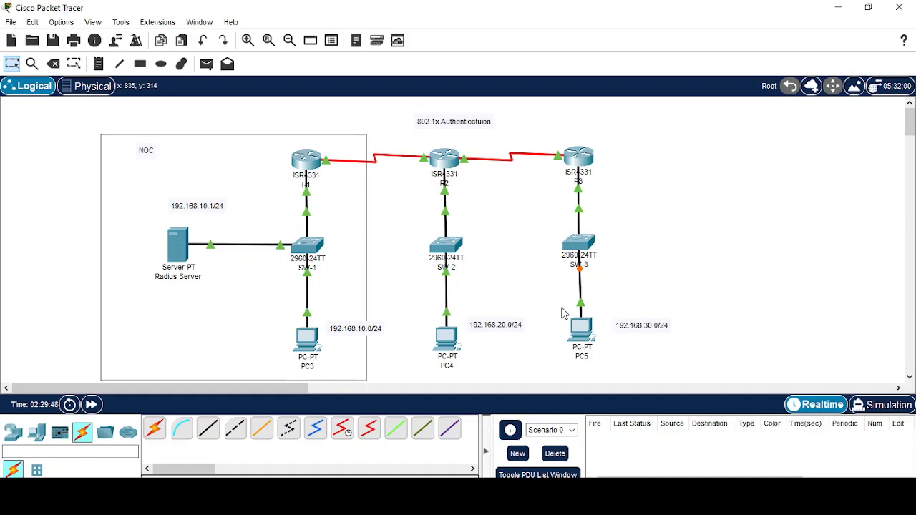
# Check the Radius Server's AAA user list for the second user's stored password.
pyautogui.click(177, 249)
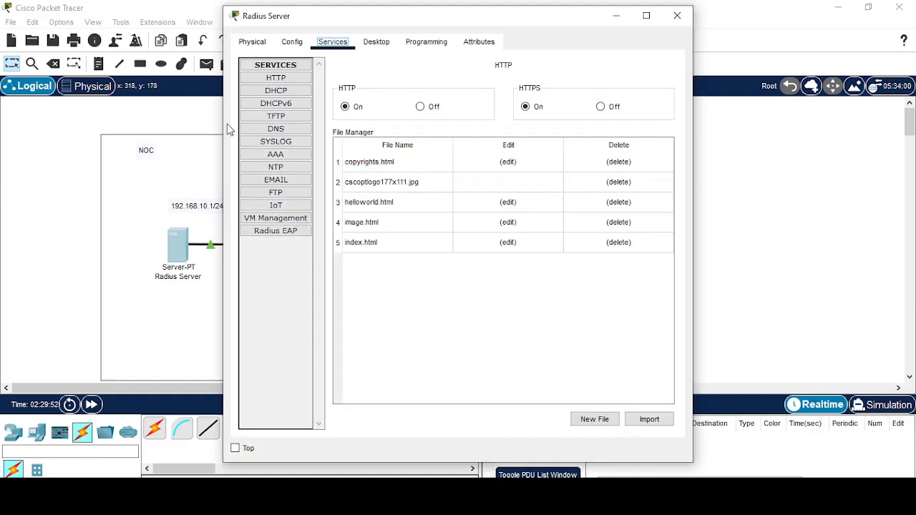
pyautogui.click(268, 155)
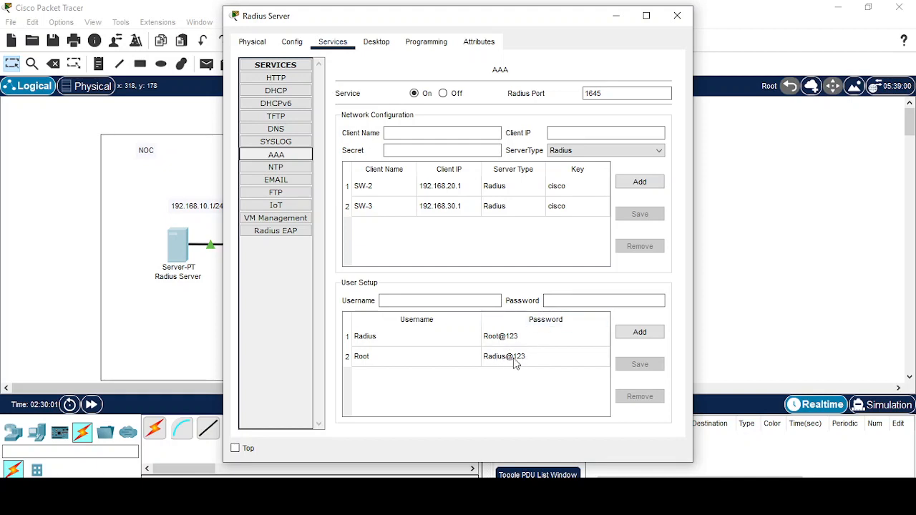
pyautogui.click(616, 15)
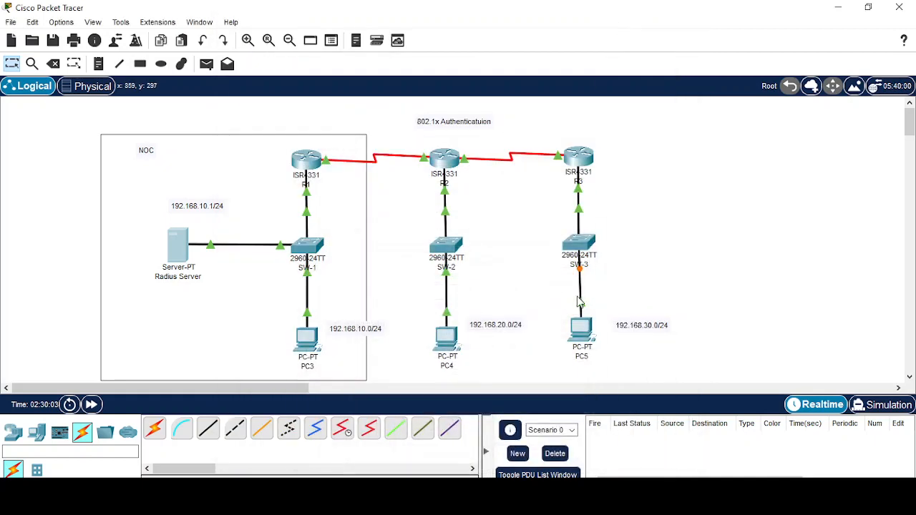
# Correct the last three digits of PC5's 802.1X password to match the server.
pyautogui.click(583, 335)
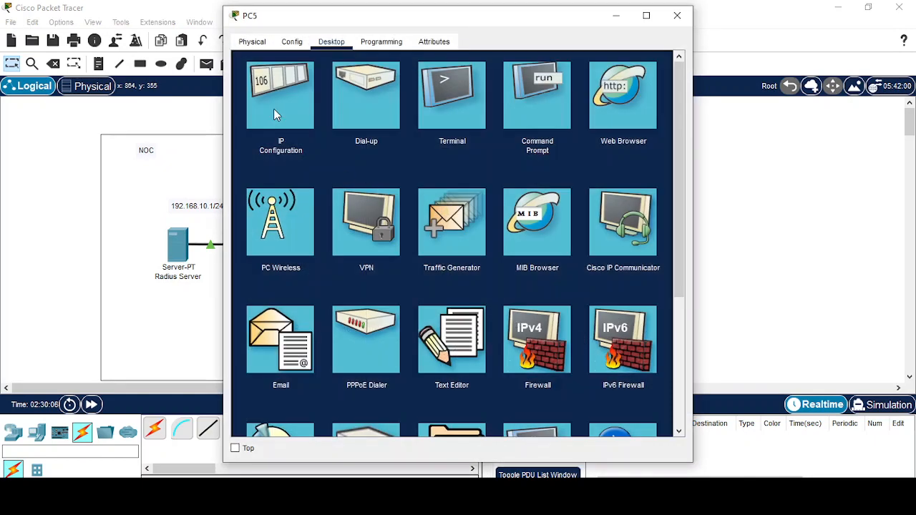
pyautogui.click(273, 108)
pyautogui.click(389, 381)
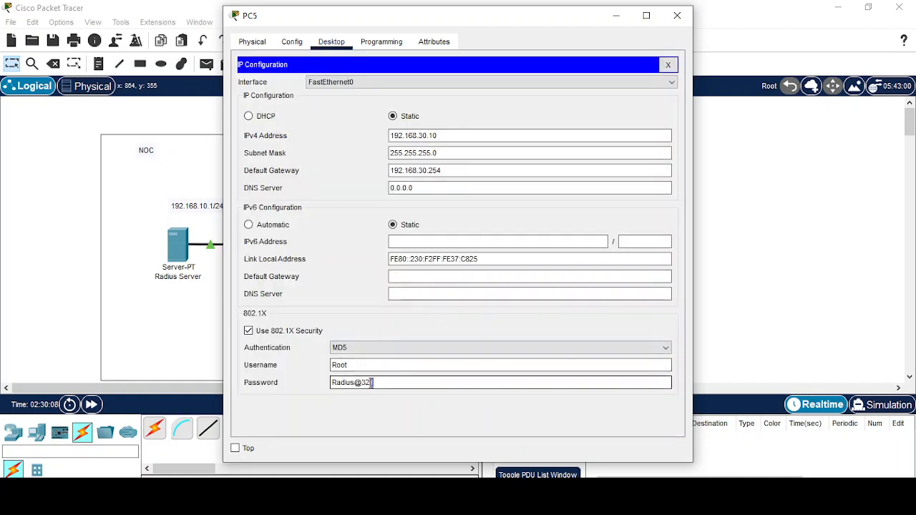
pyautogui.moveTo(373, 383); pyautogui.dragTo(361, 383)
pyautogui.write('123')
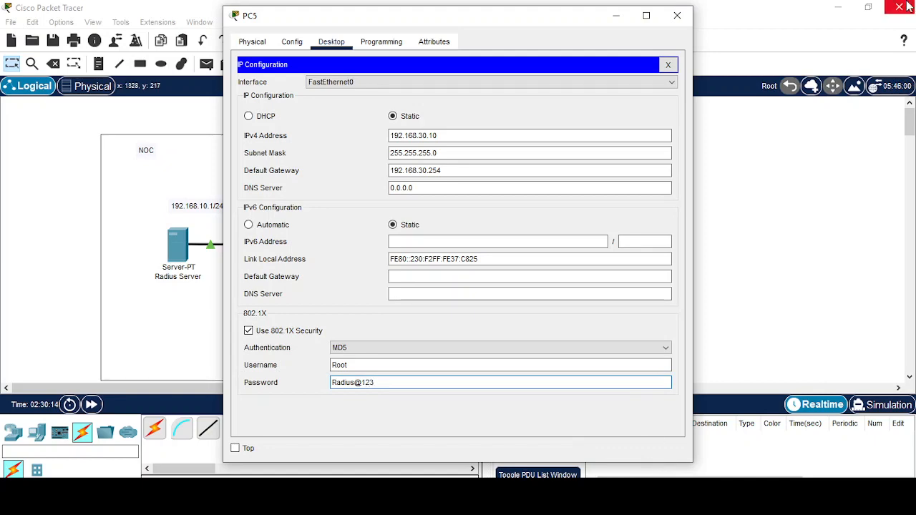
pyautogui.click(667, 64)
pyautogui.click(615, 15)
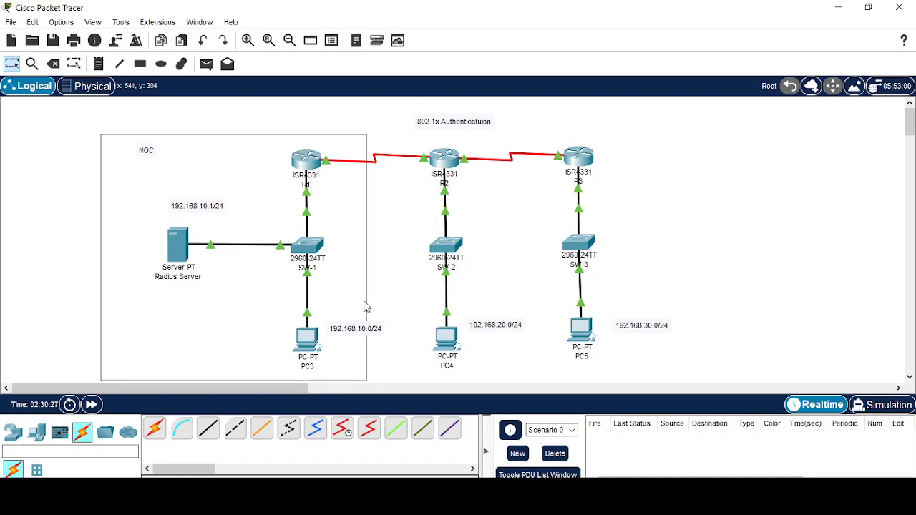
# Ping 192.168.10.10 from PC5's command prompt.
pyautogui.moveTo(174, 246)
pyautogui.click(584, 335)
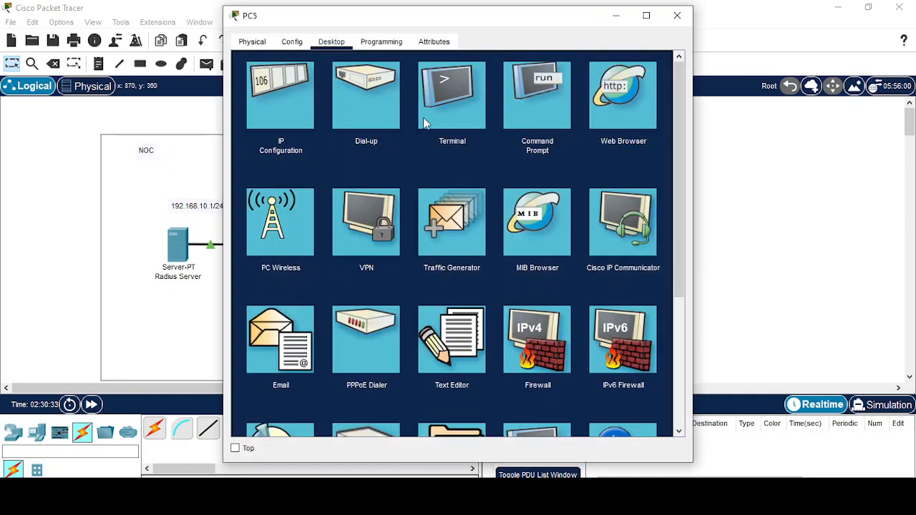
pyautogui.click(541, 108)
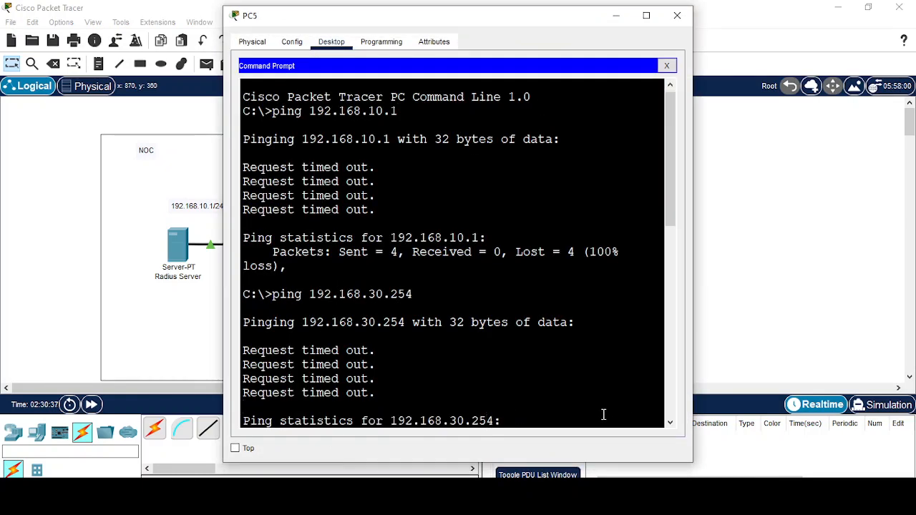
pyautogui.press('Return')
pyautogui.press('Return')
pyautogui.press('Return')
pyautogui.press('Return')
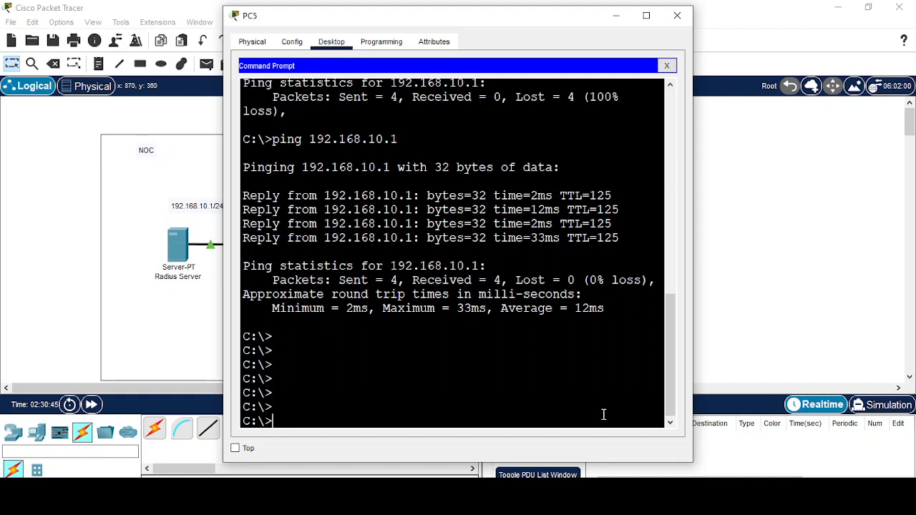
pyautogui.write('ping 192.168.10.10')
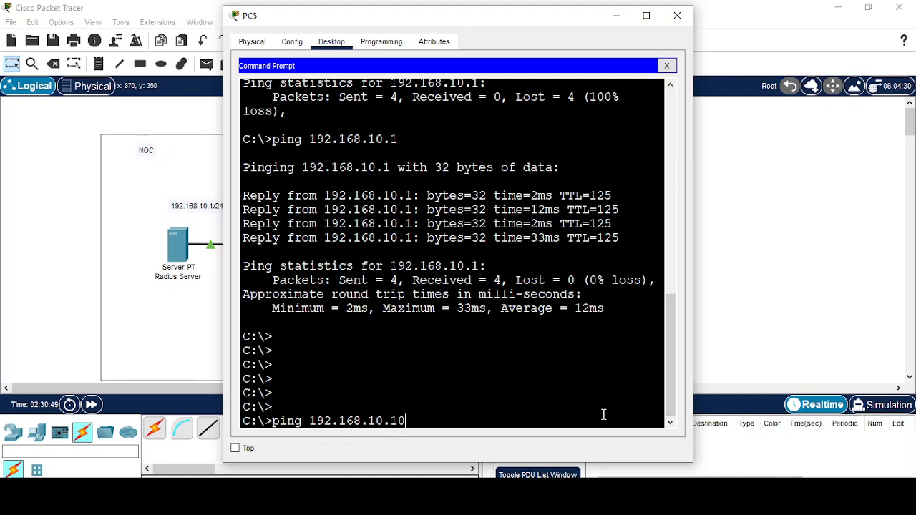
pyautogui.press('Return')
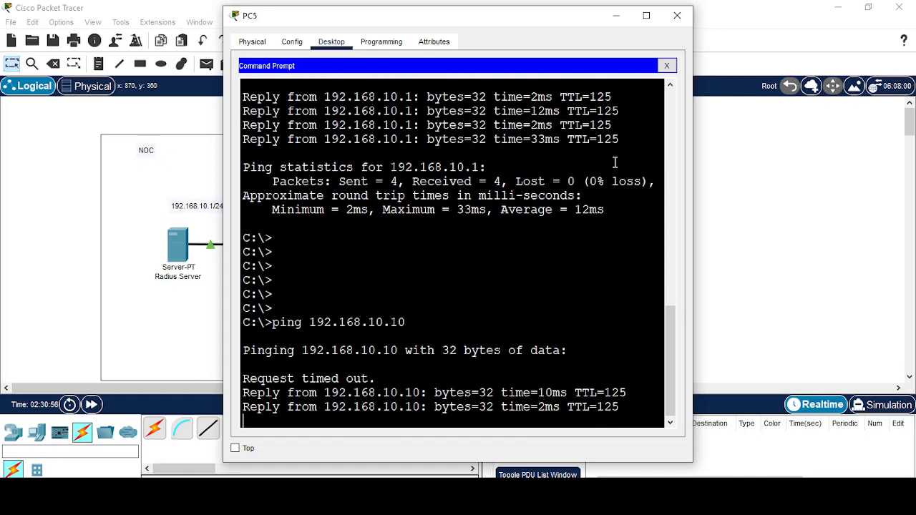
# Close PC5's window and bring the OBS recorder window forward.
pyautogui.click(615, 15)
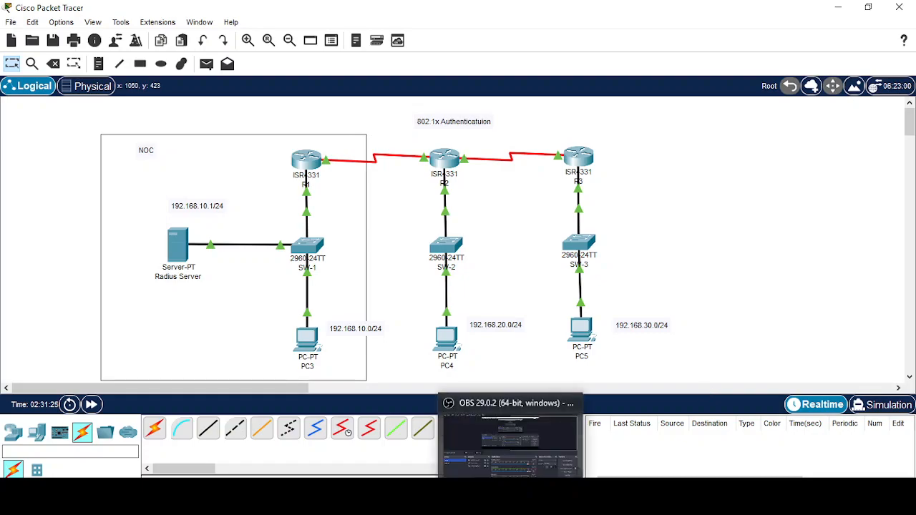
pyautogui.click(510, 504)
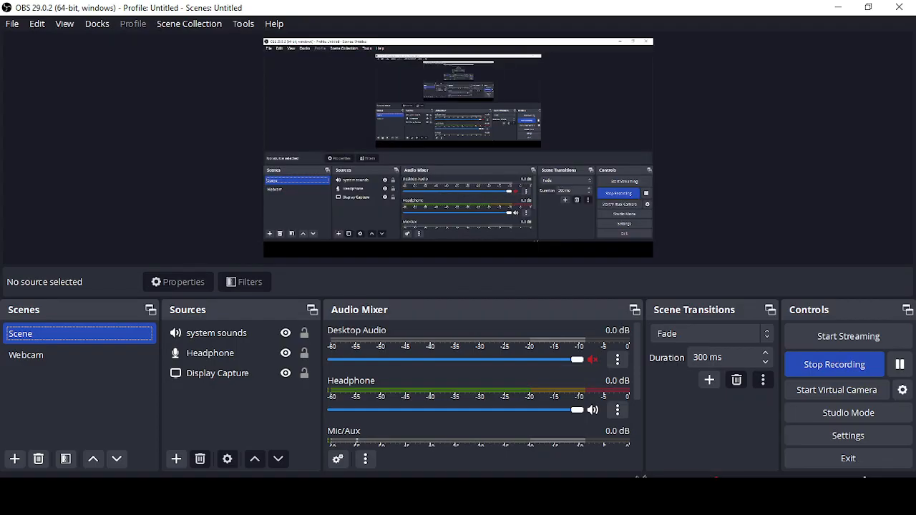
pyautogui.press('alt')
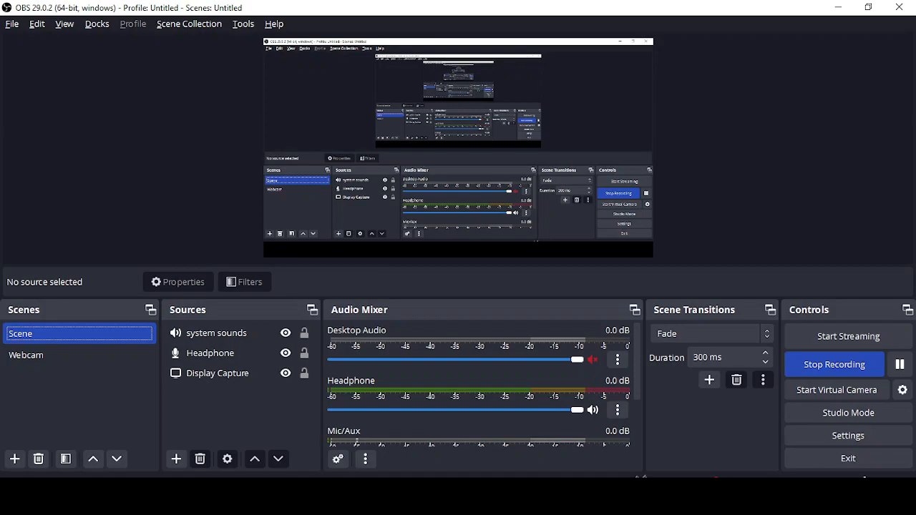